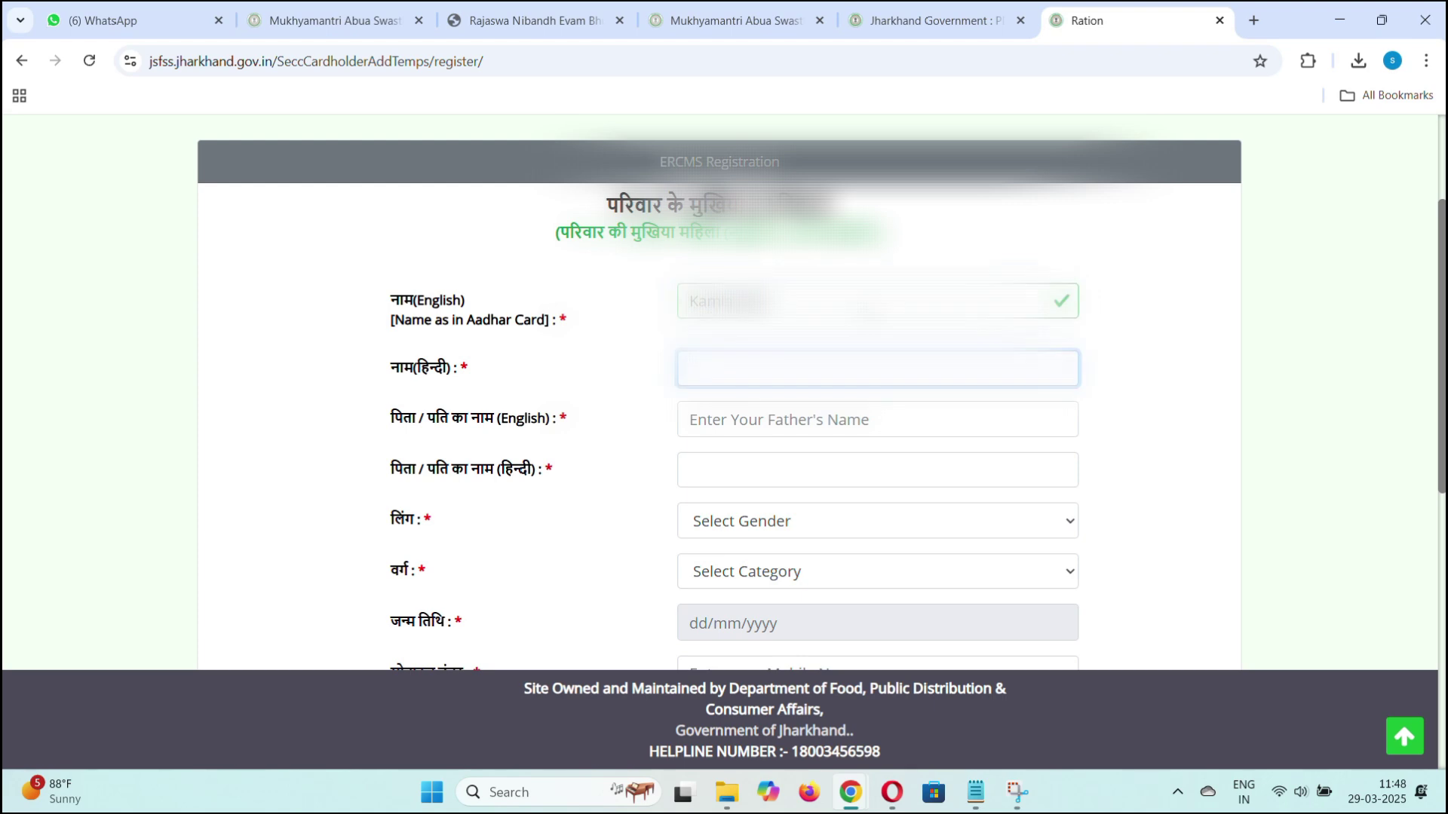
# Enter the head's name in Hindi, fixing the transliteration, and the father's/husband's name in English and Hindi.
pyautogui.write('kaml')
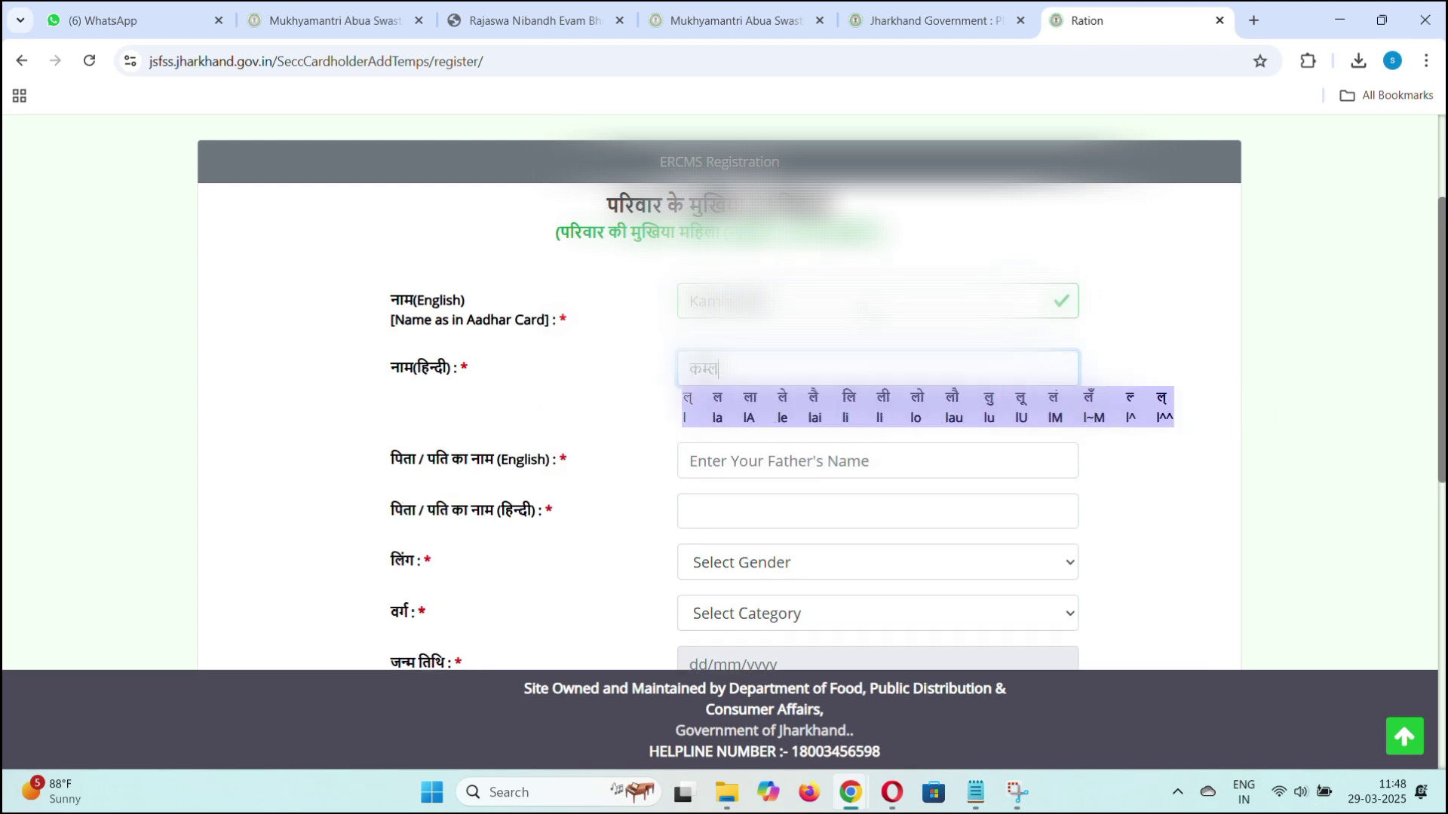
pyautogui.press('BackSpace')
pyautogui.press('BackSpace')
pyautogui.press('BackSpace')
pyautogui.press('BackSpace')
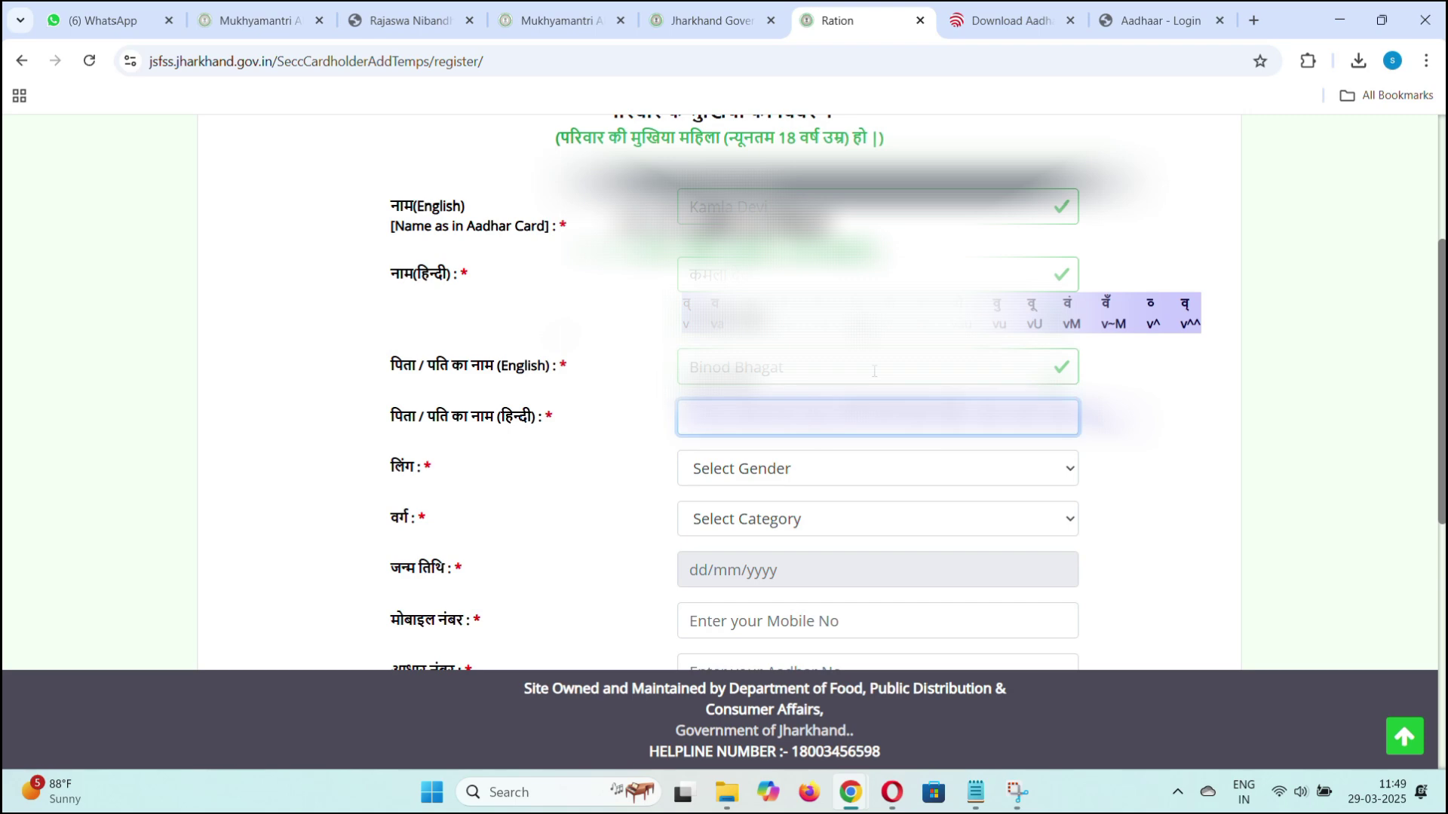
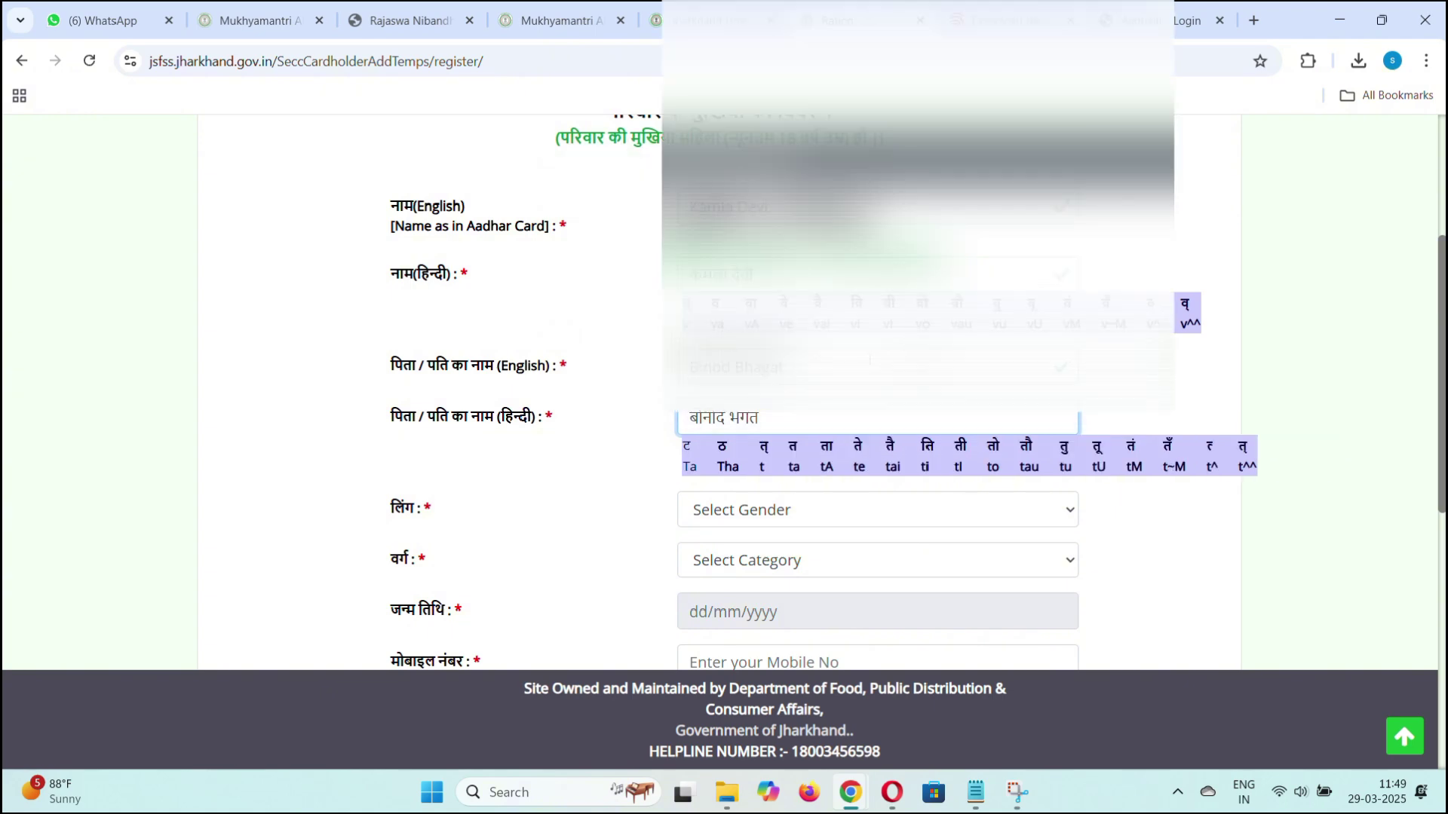
pyautogui.press('Tab')
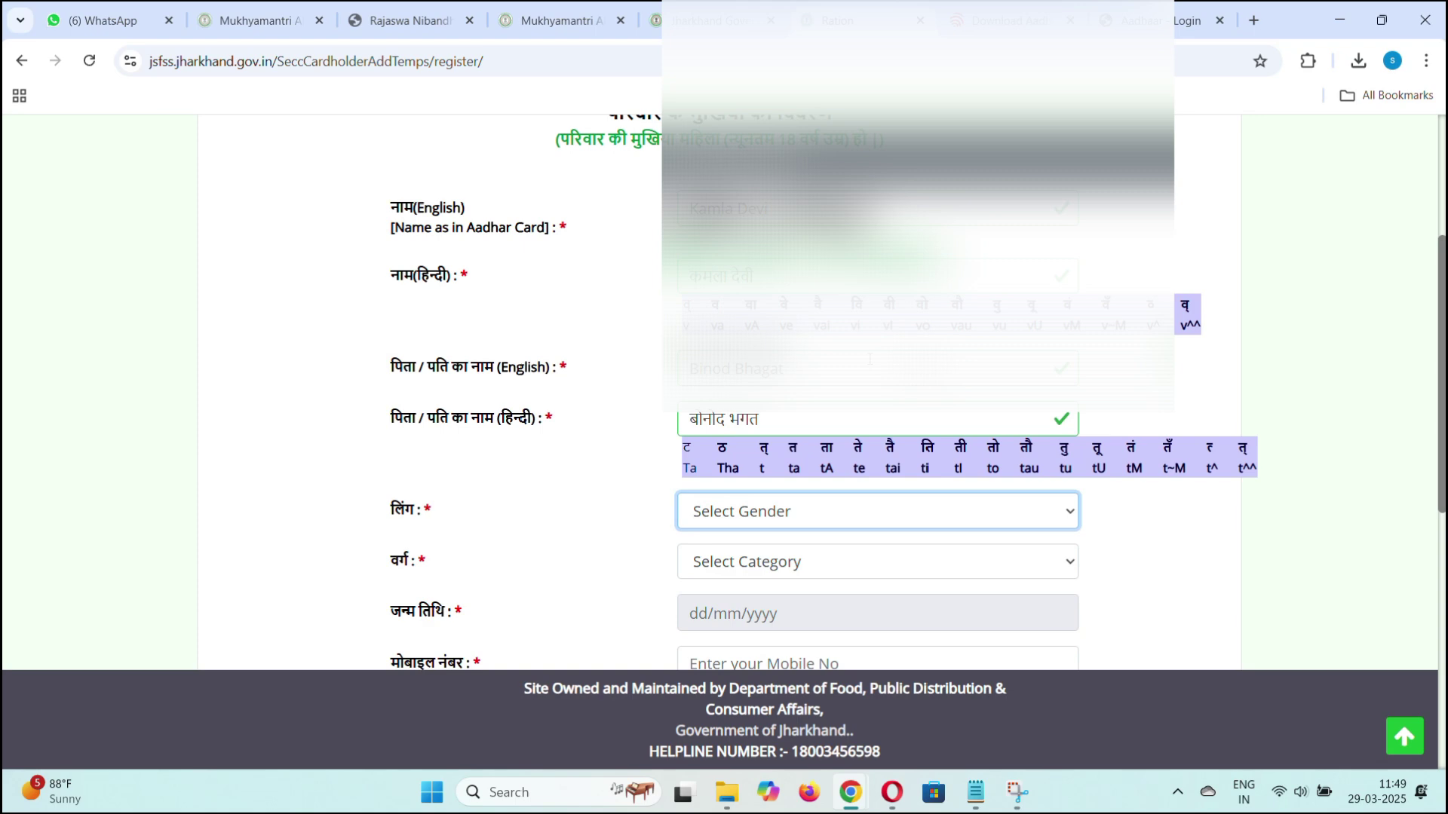
pyautogui.scroll(-1, 869, 359)
pyautogui.click(750, 419)
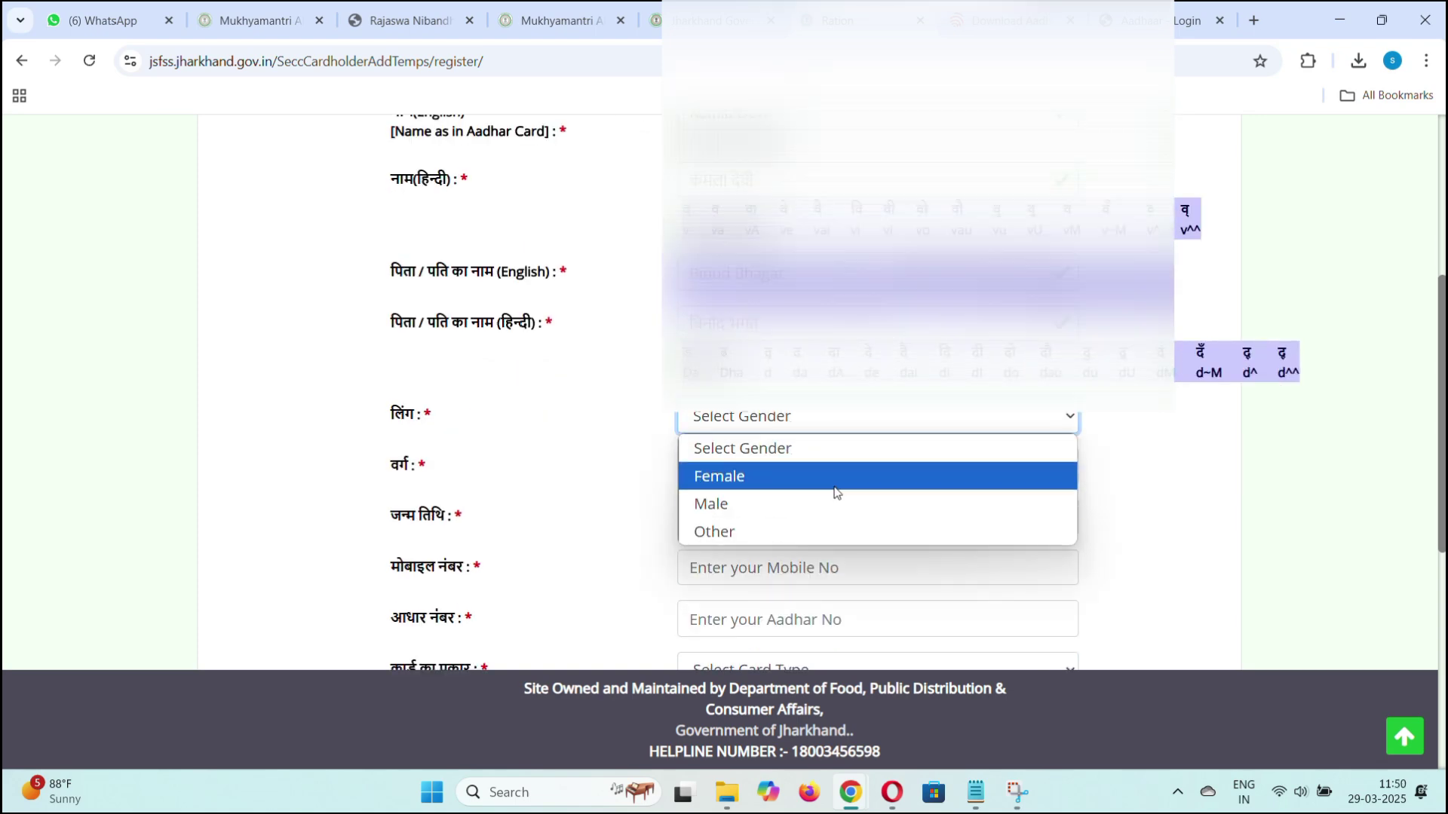
pyautogui.click(834, 486)
pyautogui.scroll(-2, 837, 478)
pyautogui.click(990, 285)
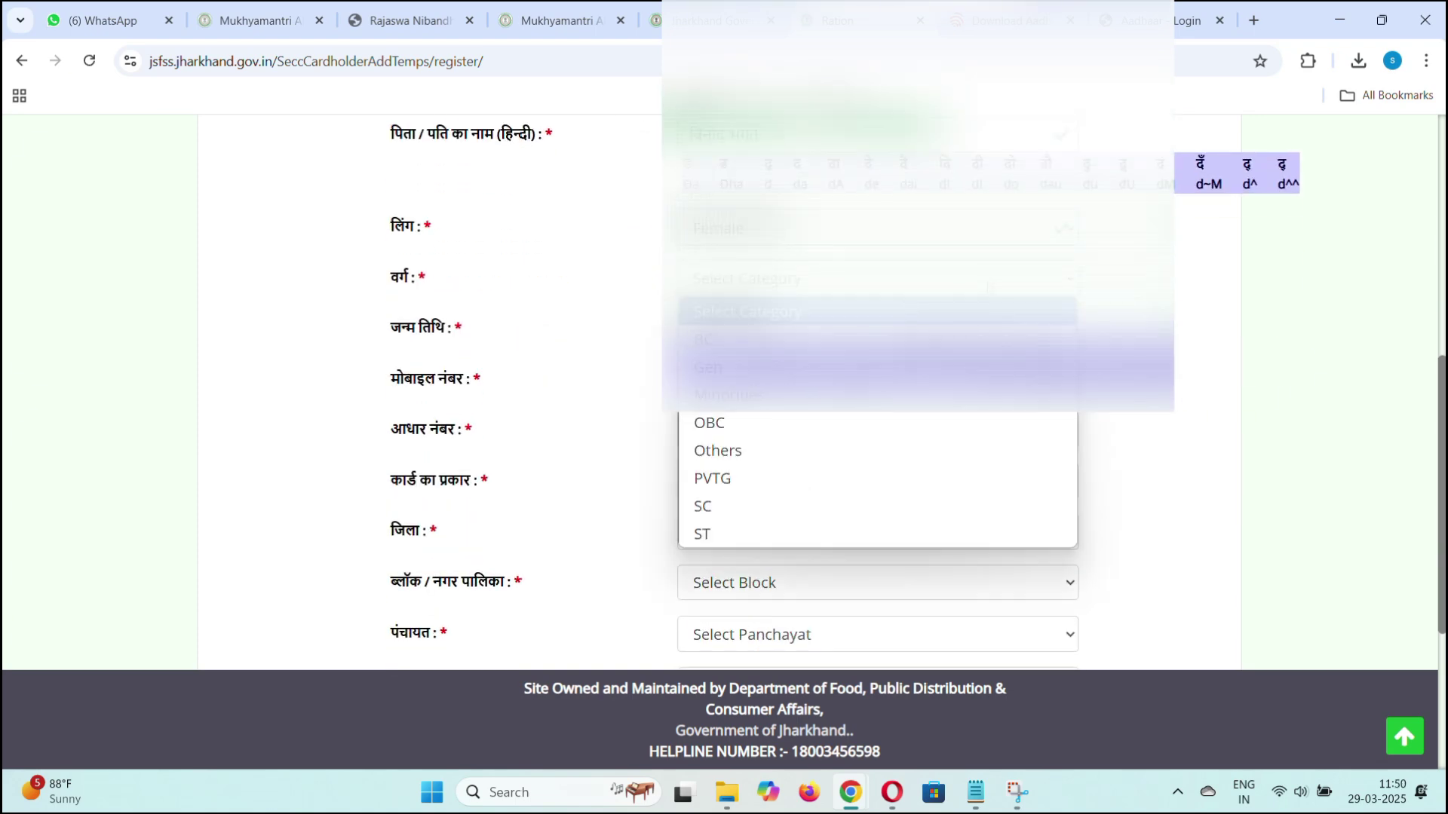
pyautogui.click(992, 363)
pyautogui.click(830, 329)
pyautogui.click(821, 365)
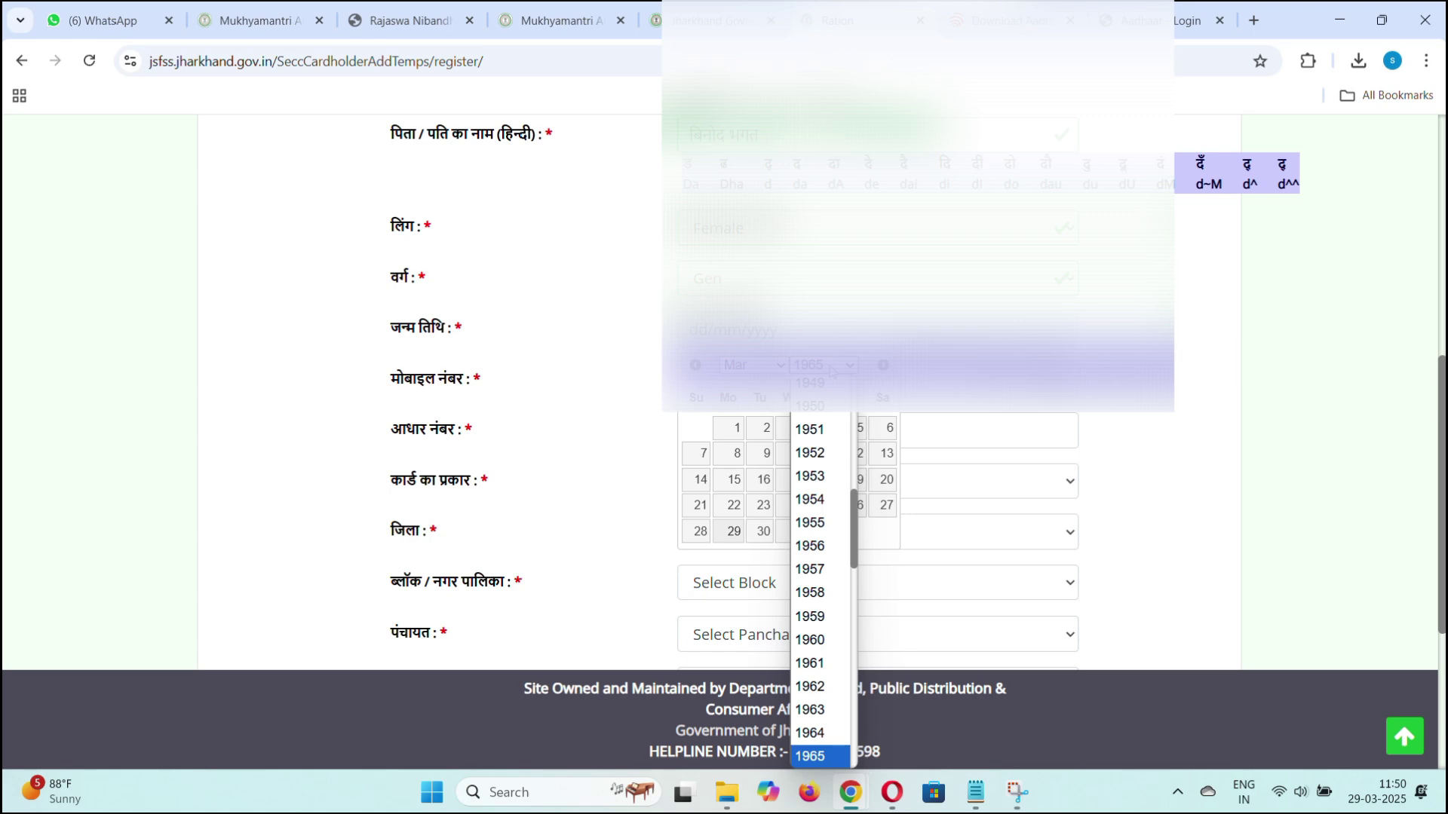
pyautogui.press('Down')
pyautogui.press('Down')
pyautogui.press('Down')
pyautogui.click(783, 418)
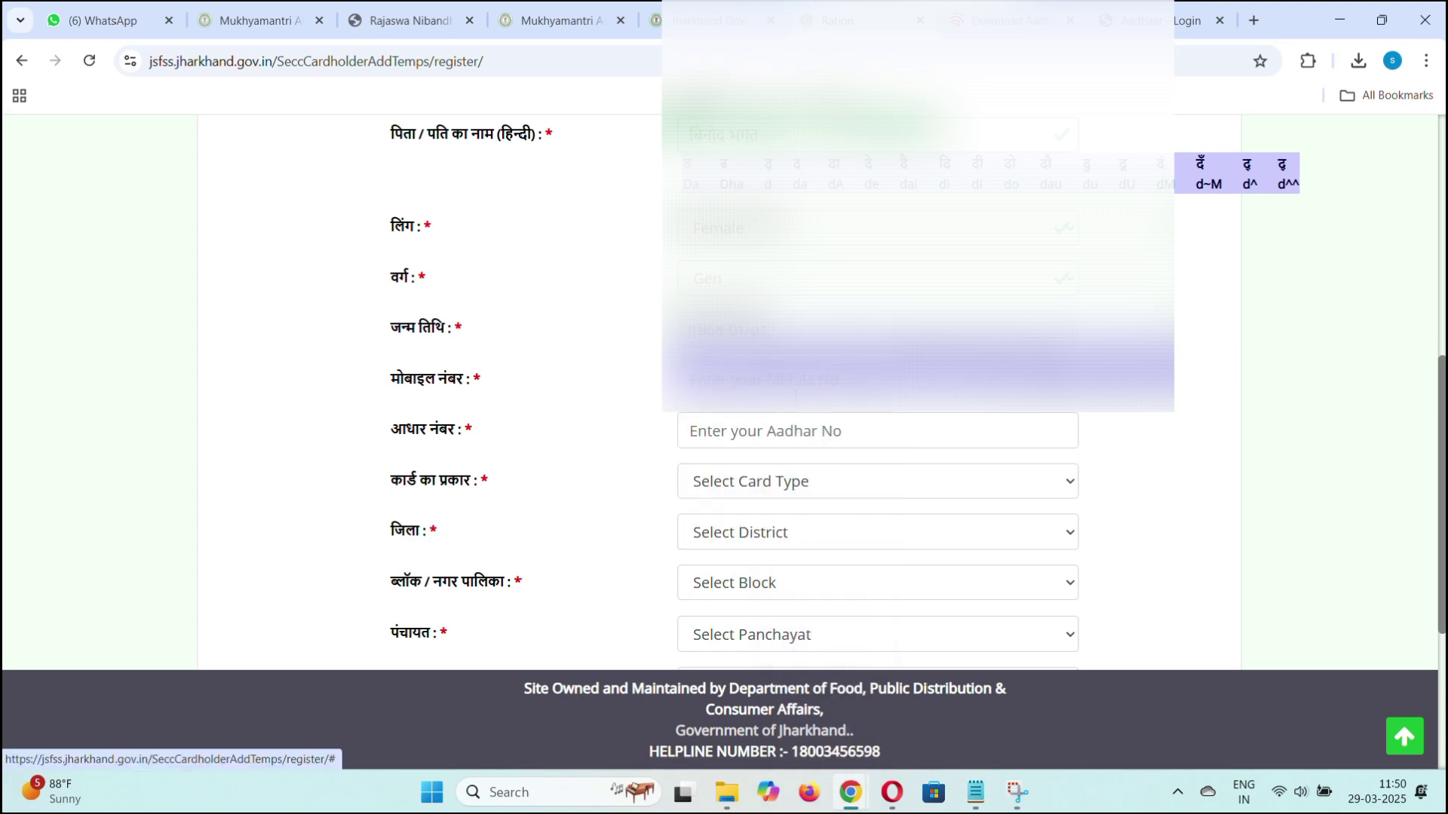
# Enter the mobile and Aadhaar numbers and set the card type to Green.
pyautogui.scroll(-1, 975, 410)
pyautogui.write('7488')
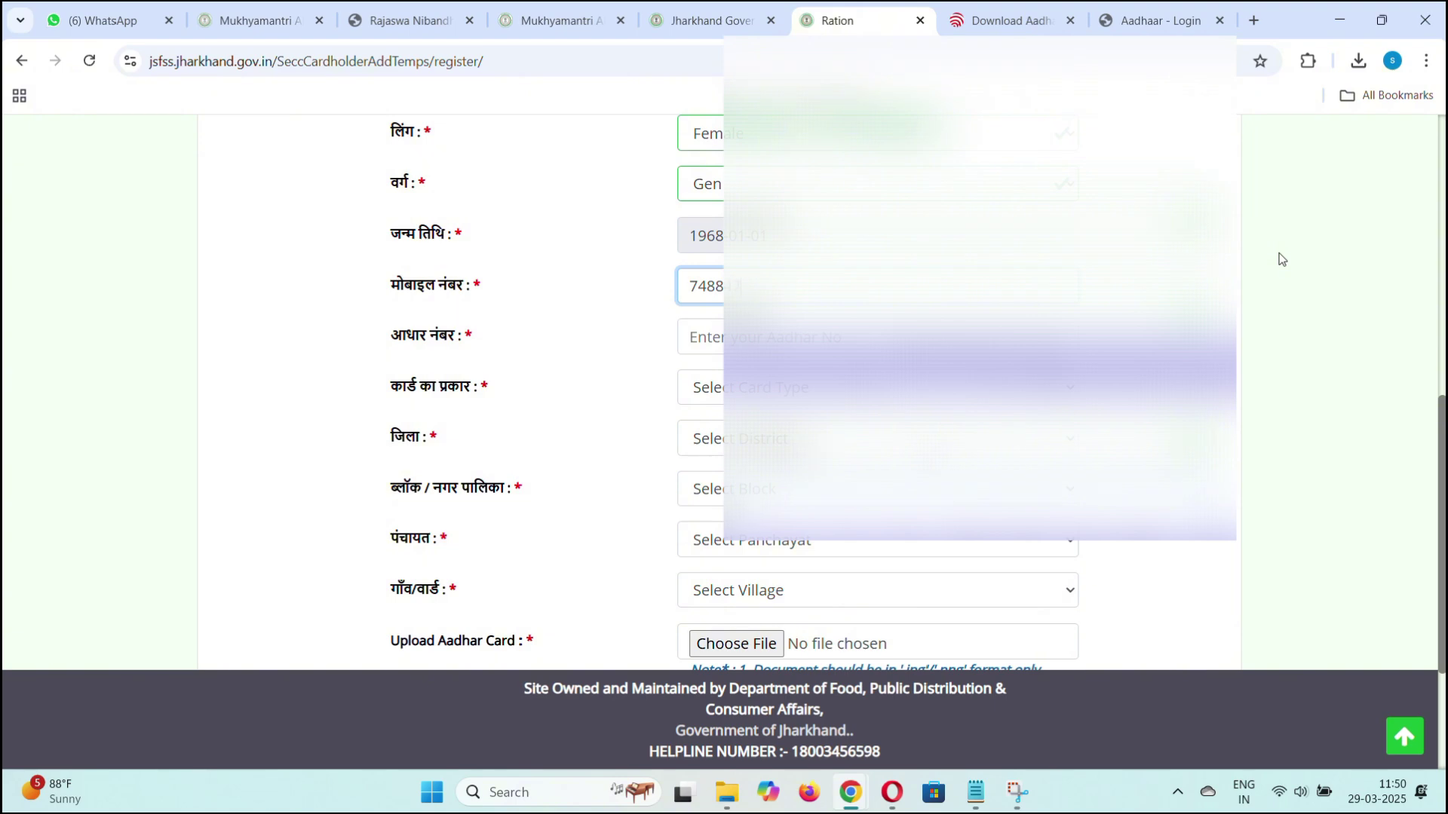
pyautogui.press('Tab')
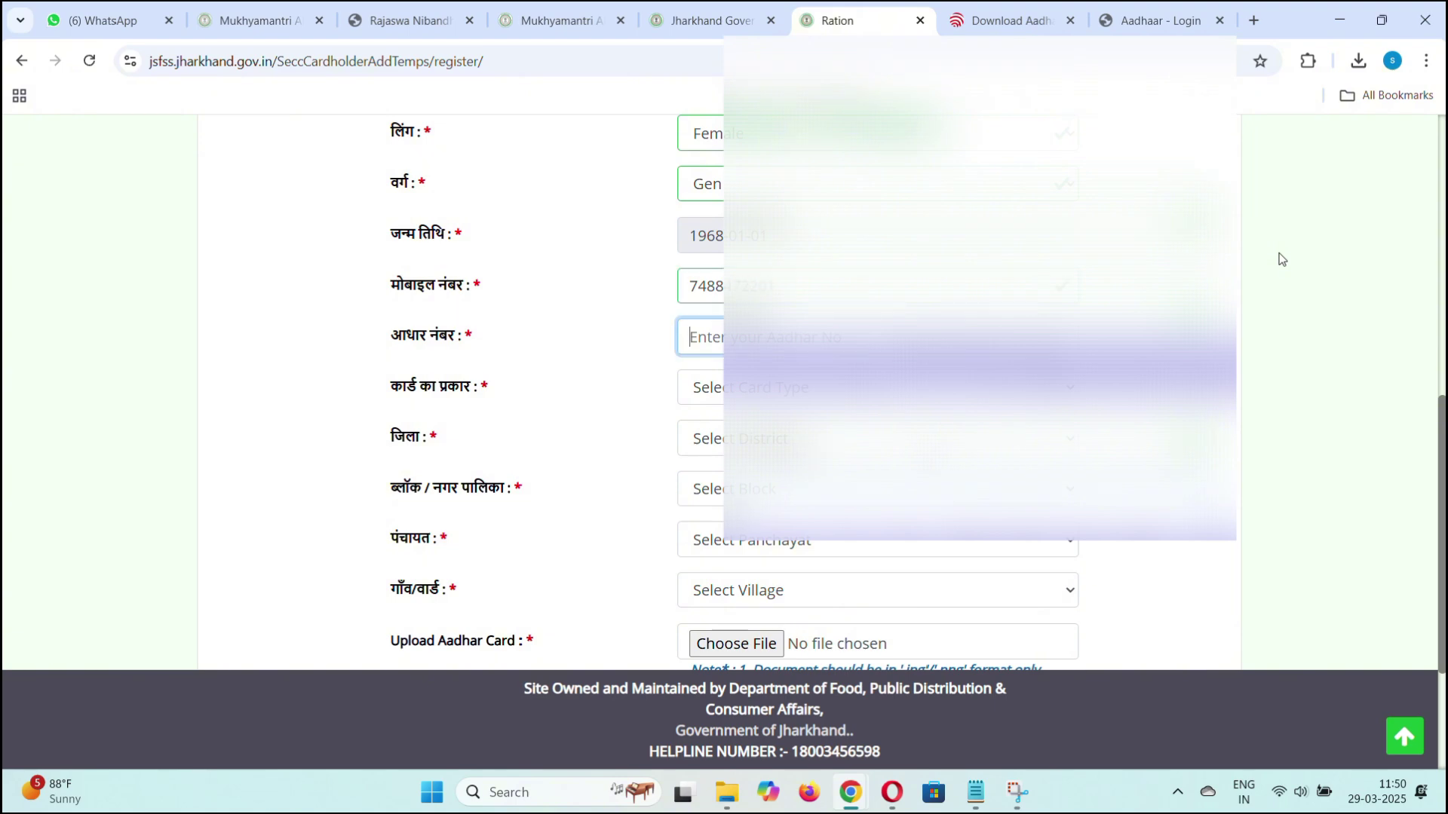
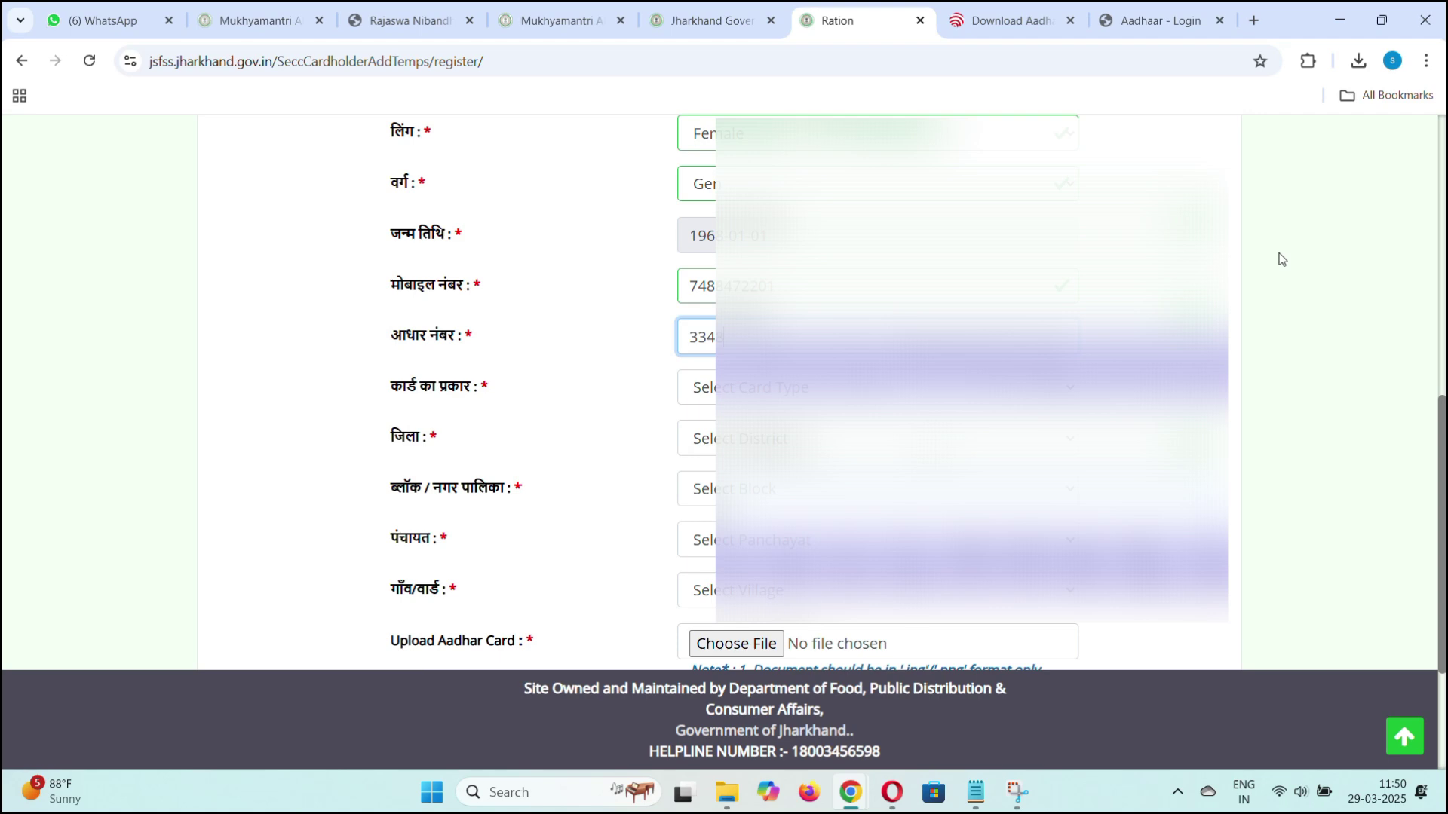
pyautogui.press('Tab')
pyautogui.press('g')
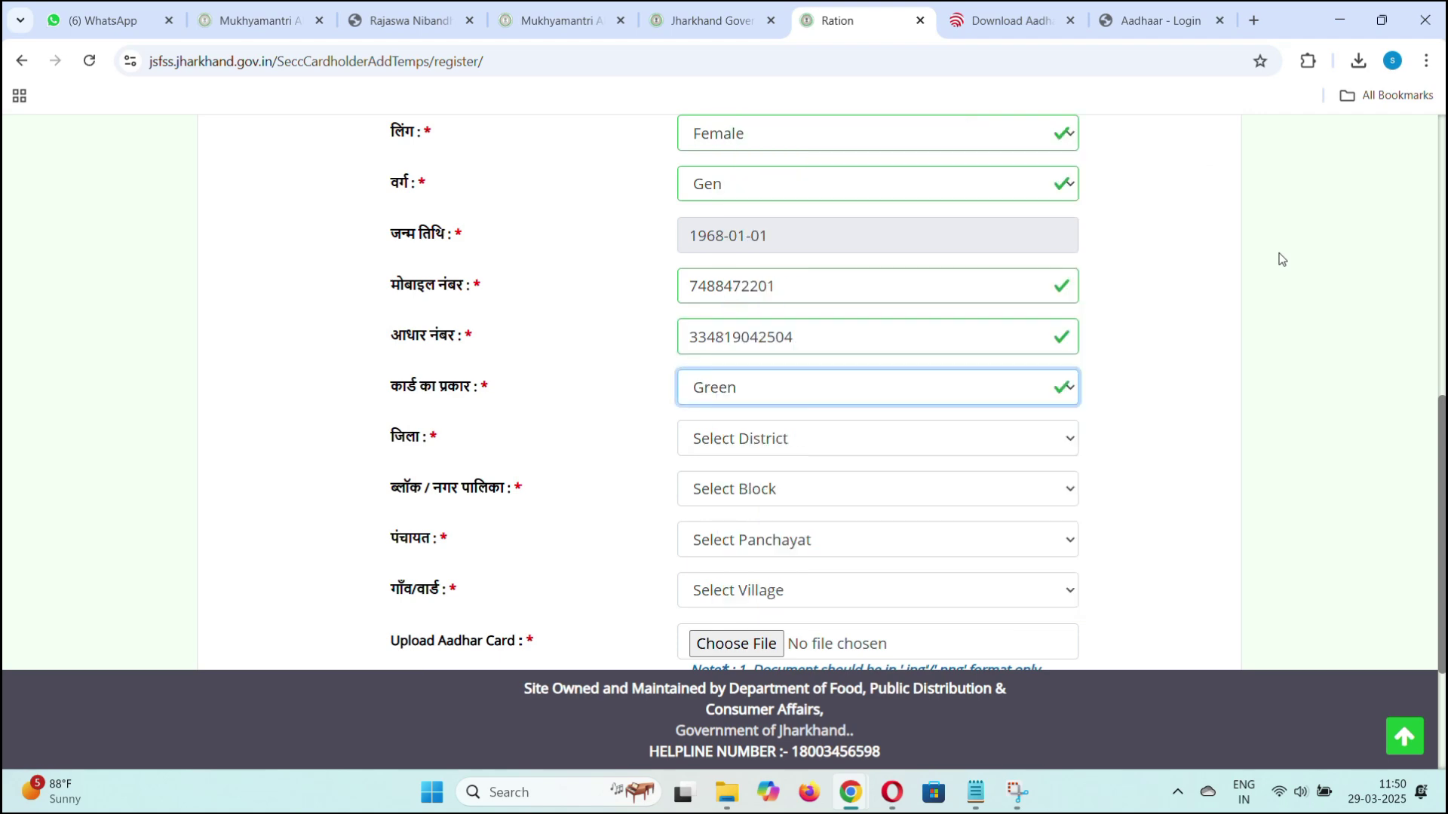
pyautogui.press('Tab')
pyautogui.click(1044, 386)
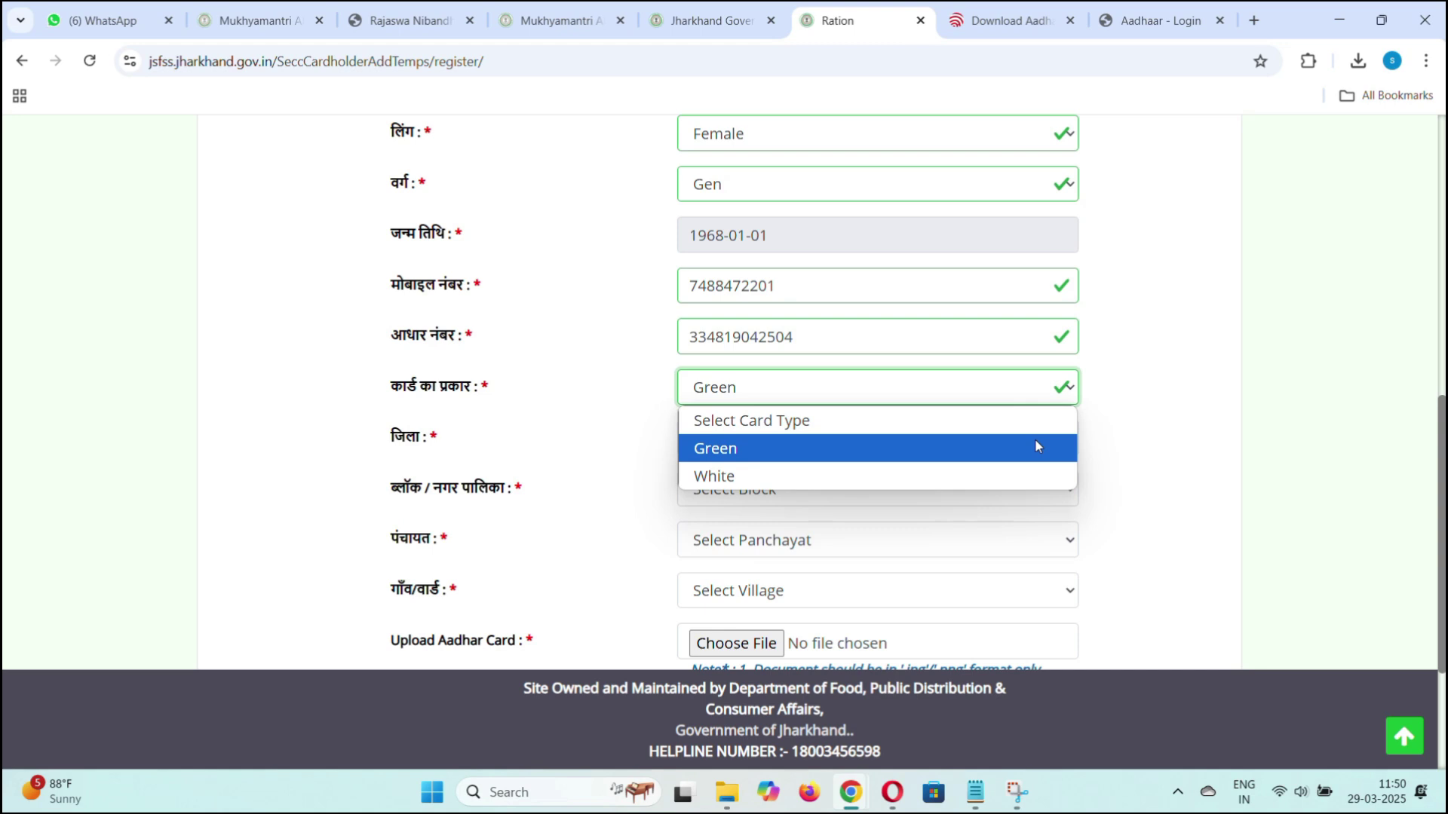
# Confirm Green card type, then choose district Ramgarh, block Ramgarh Cantonment (CB), panchayat WARD NO. 08.
pyautogui.click(1036, 446)
pyautogui.click(1038, 441)
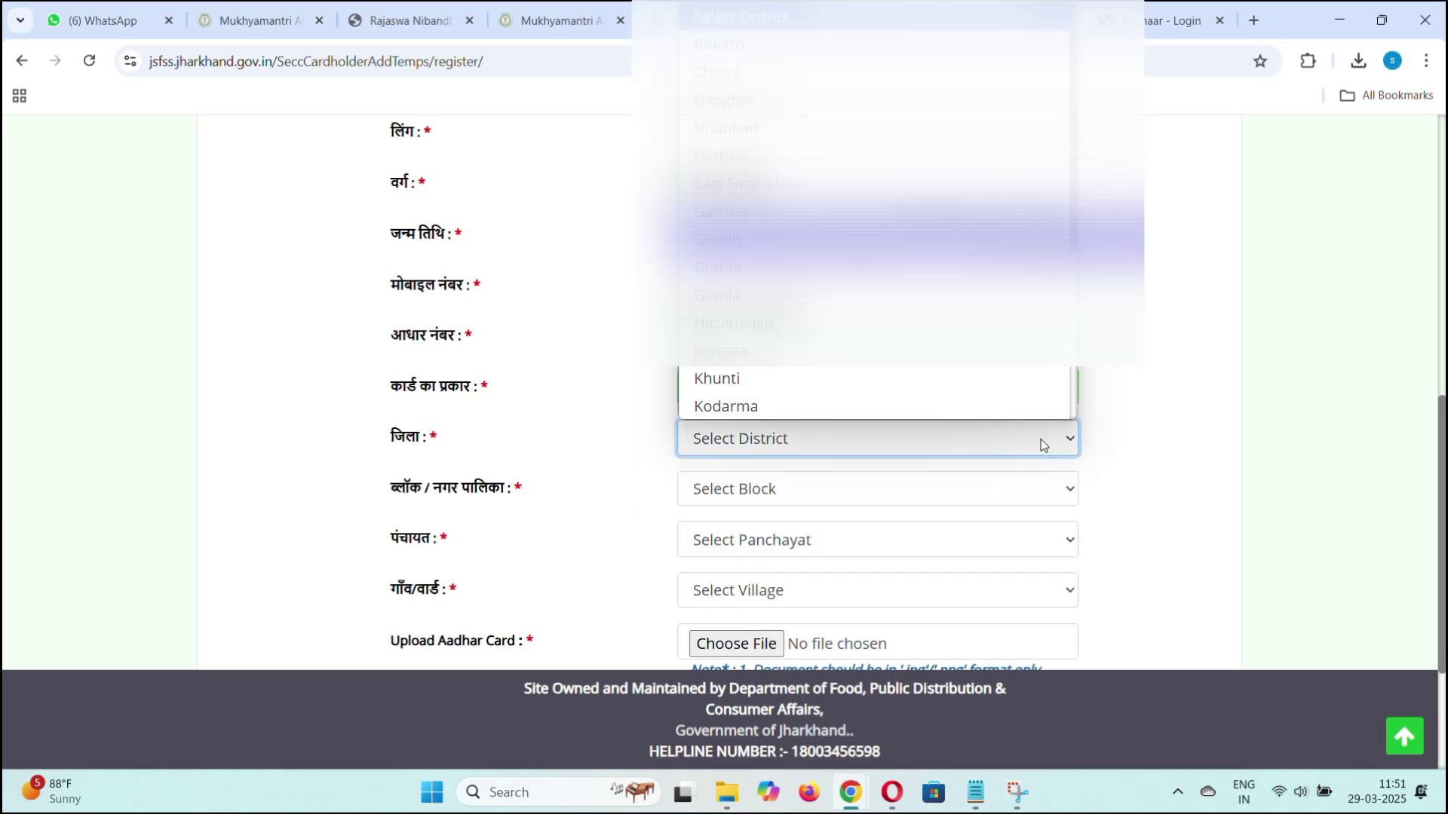
pyautogui.press('r')
pyautogui.click(1017, 439)
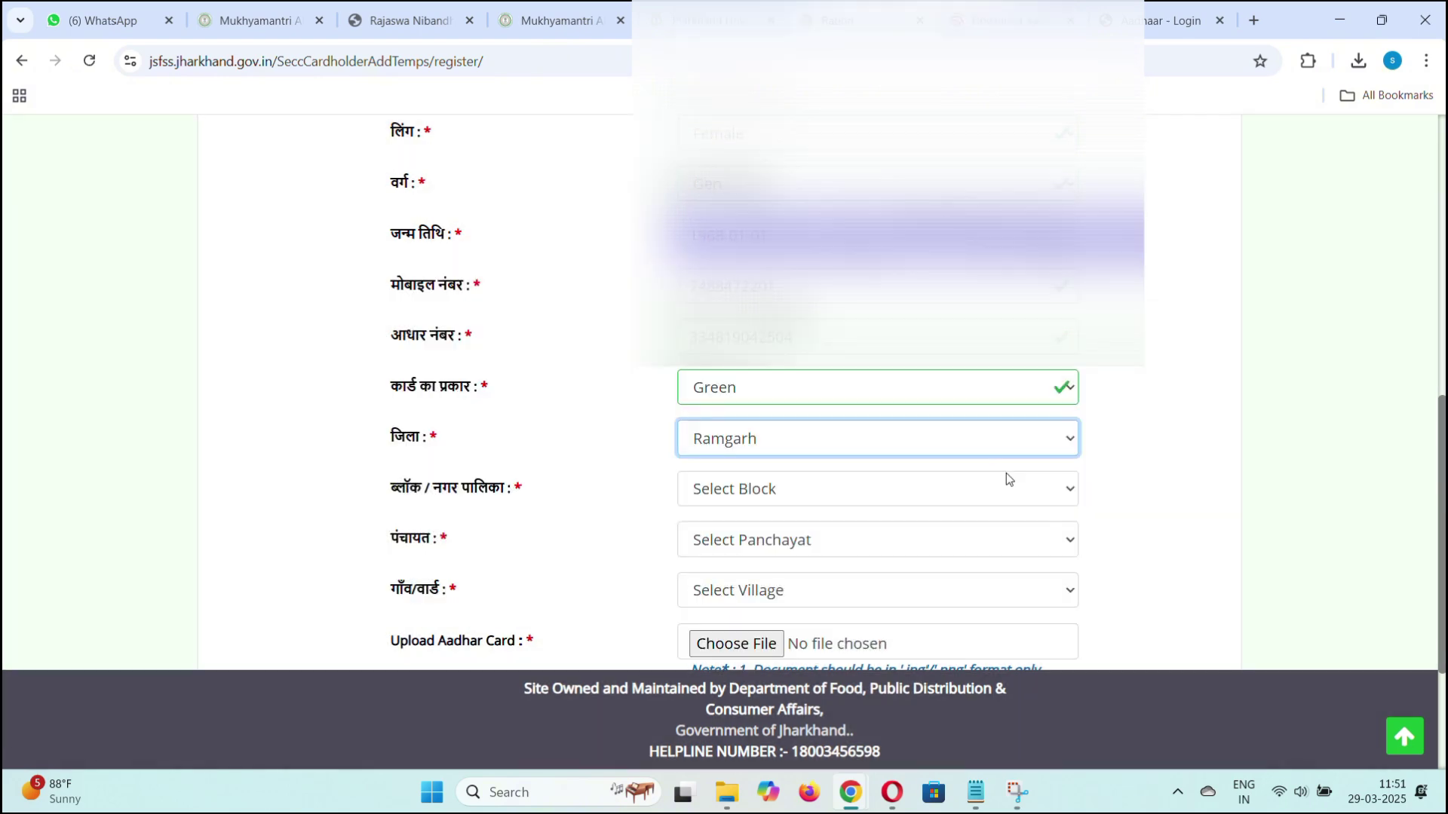
pyautogui.click(1005, 493)
pyautogui.click(980, 713)
pyautogui.scroll(-2, 979, 568)
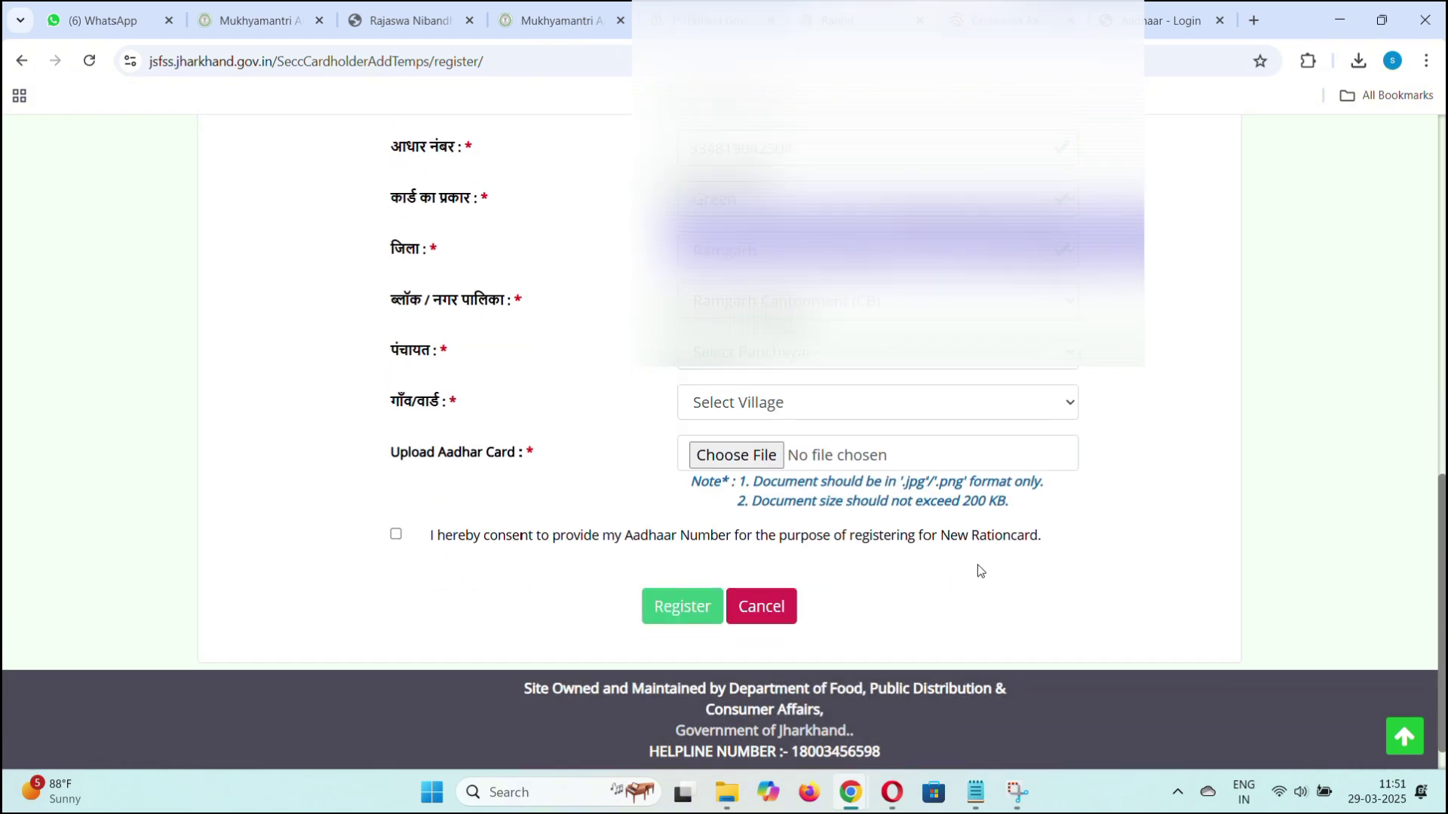
pyautogui.click(933, 351)
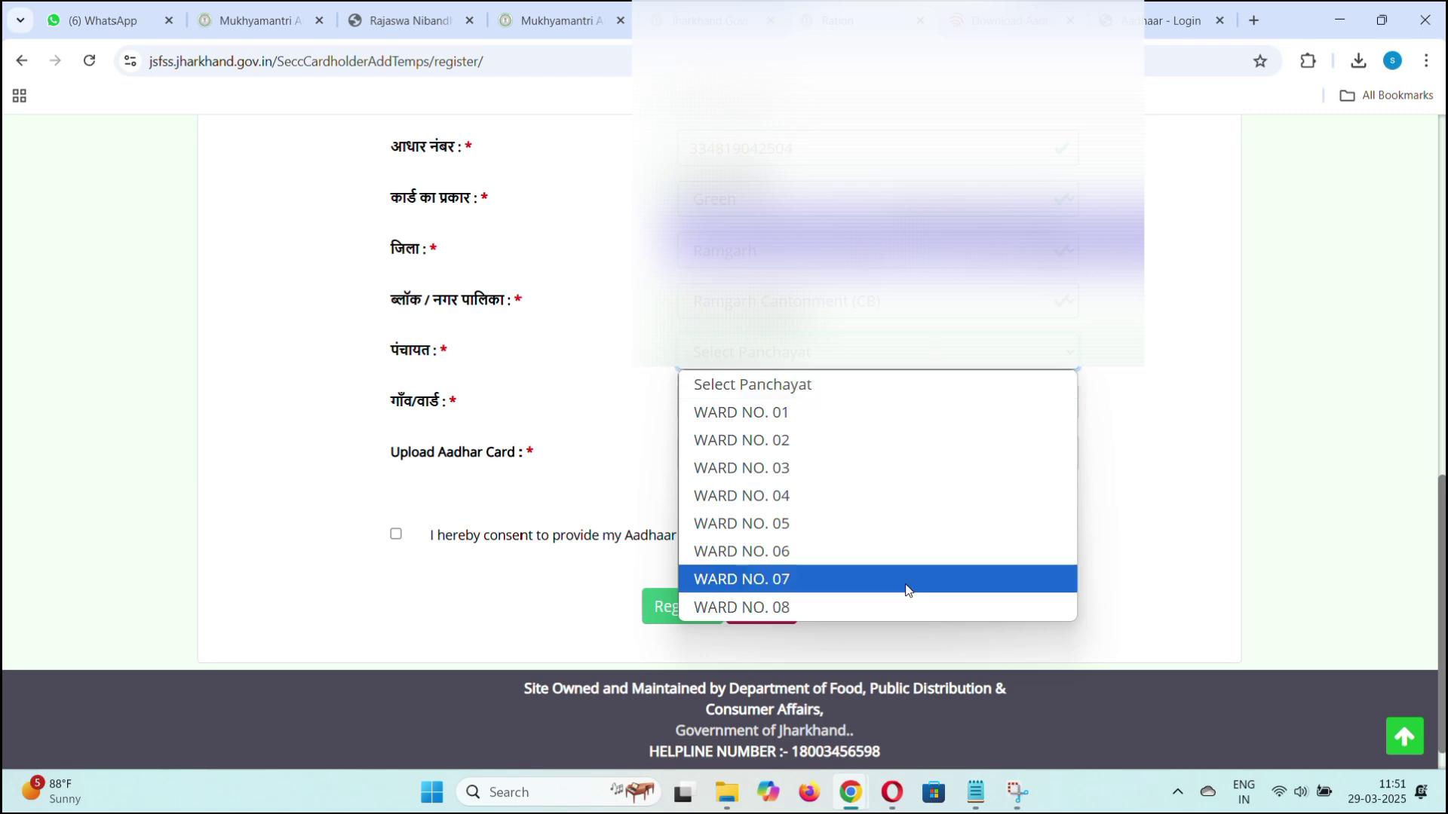
pyautogui.click(887, 607)
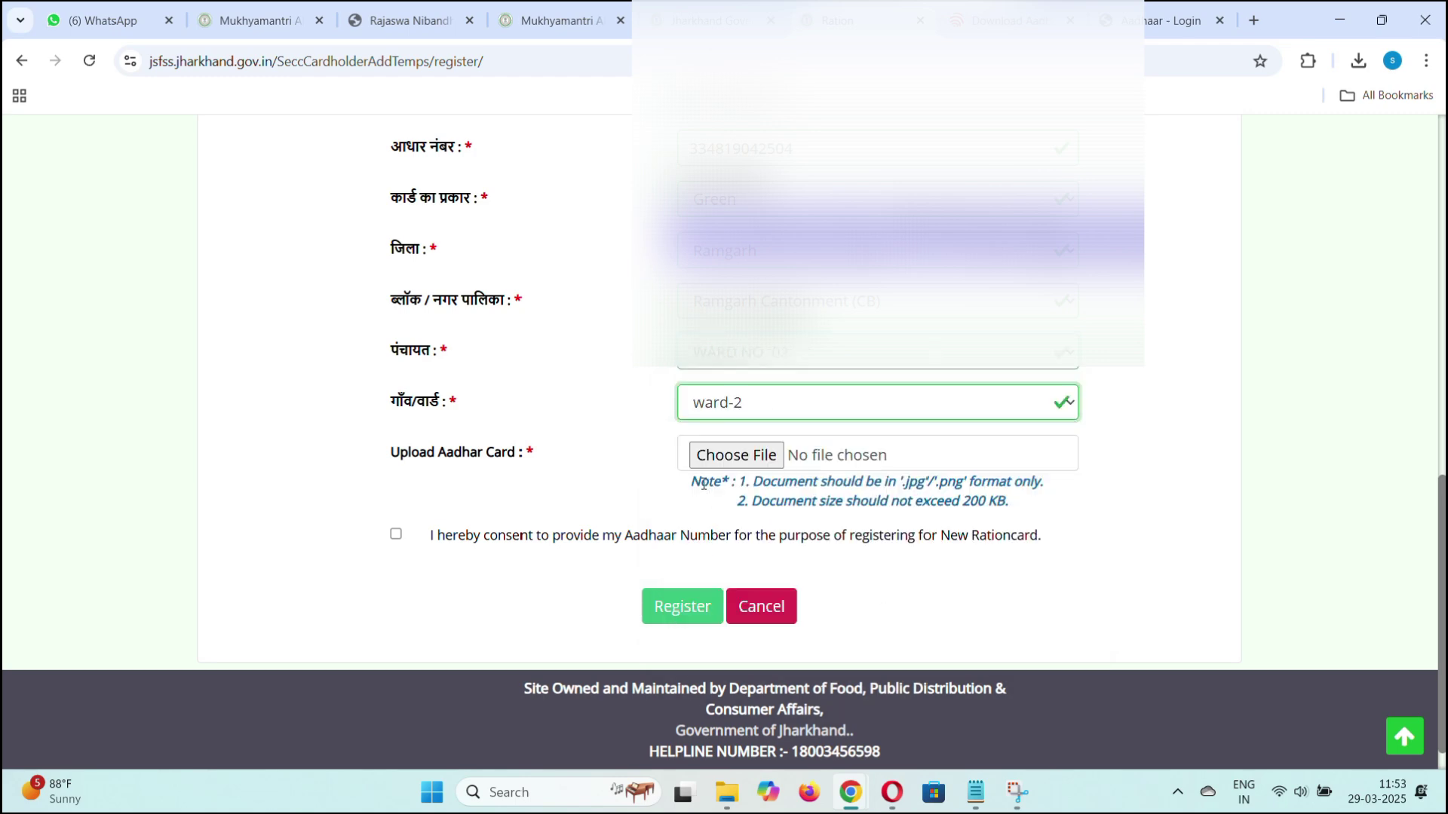
# Attach the head's Aadhaar card JPG from the 28-03-2025 folder.
pyautogui.click(718, 455)
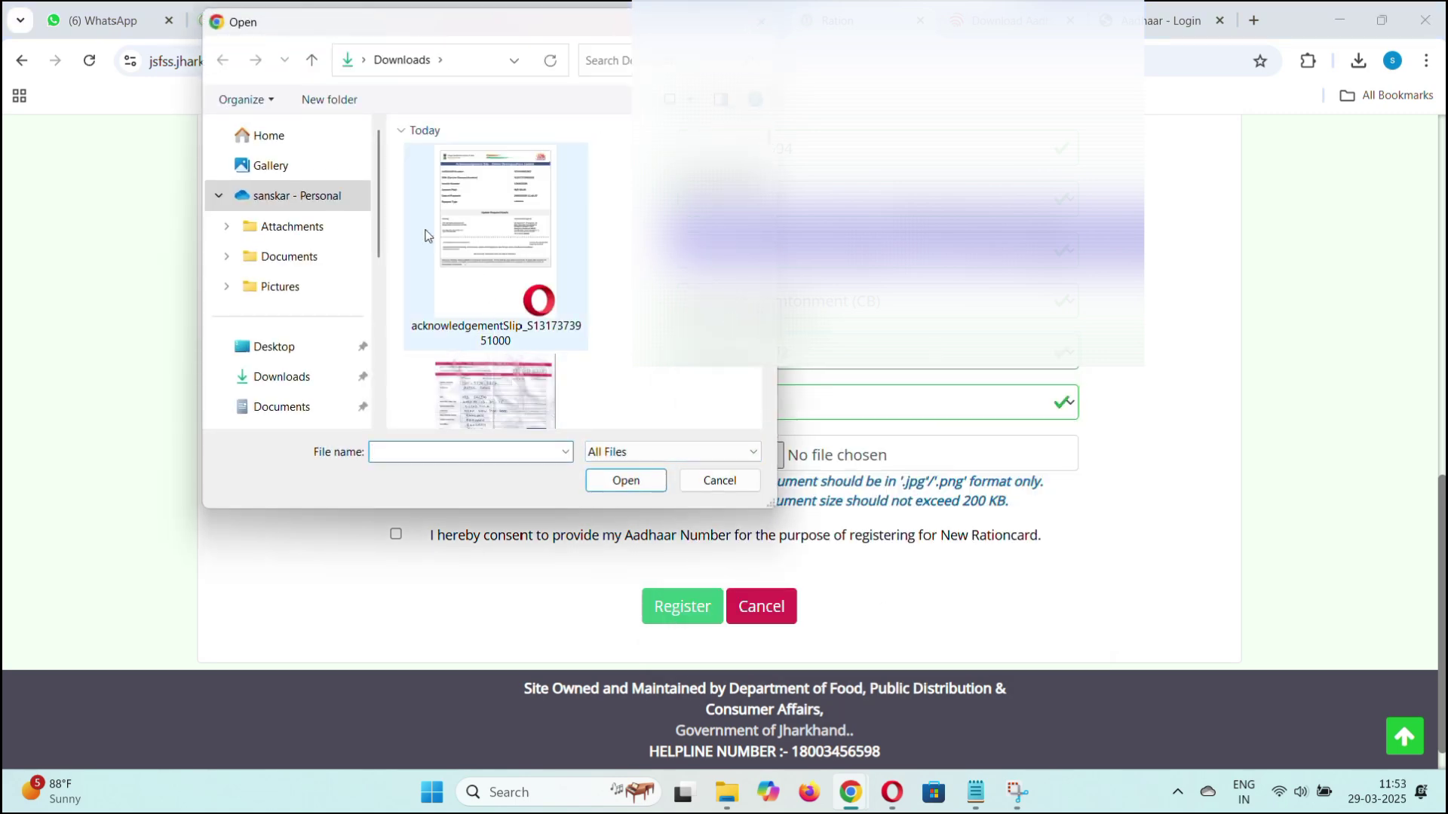
pyautogui.moveTo(377, 163); pyautogui.dragTo(381, 355)
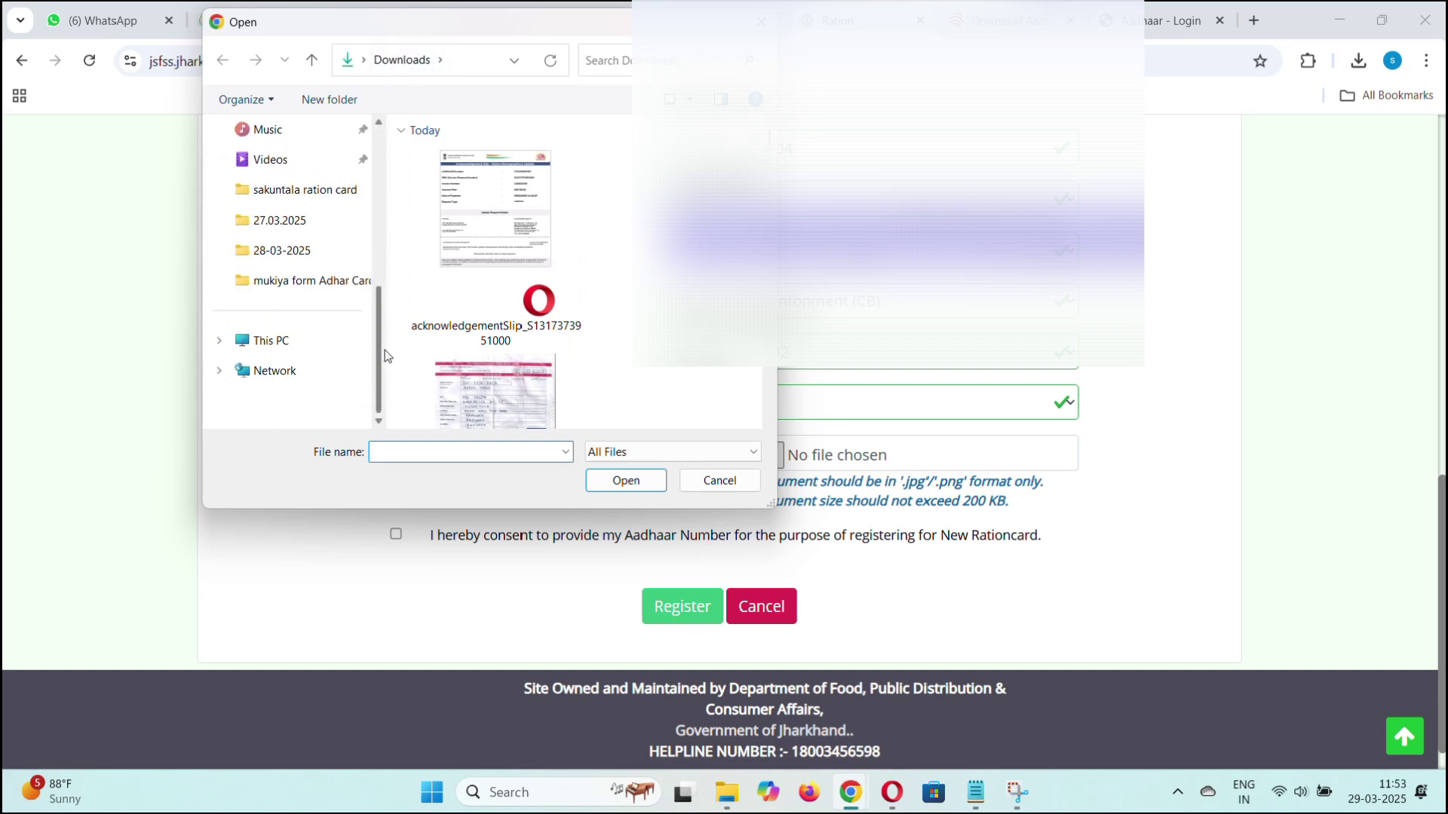
pyautogui.click(306, 250)
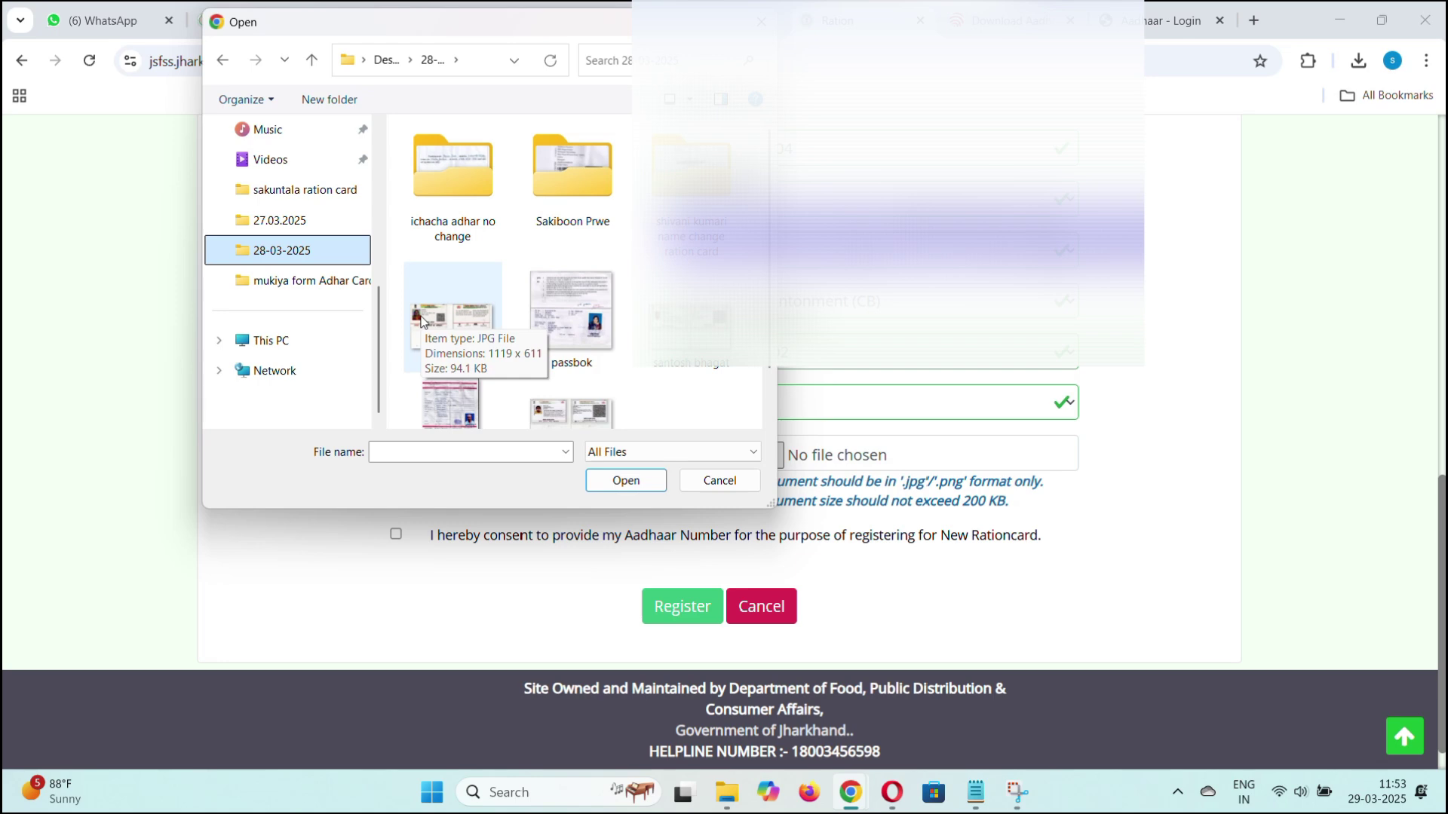
pyautogui.click(445, 317)
pyautogui.click(625, 480)
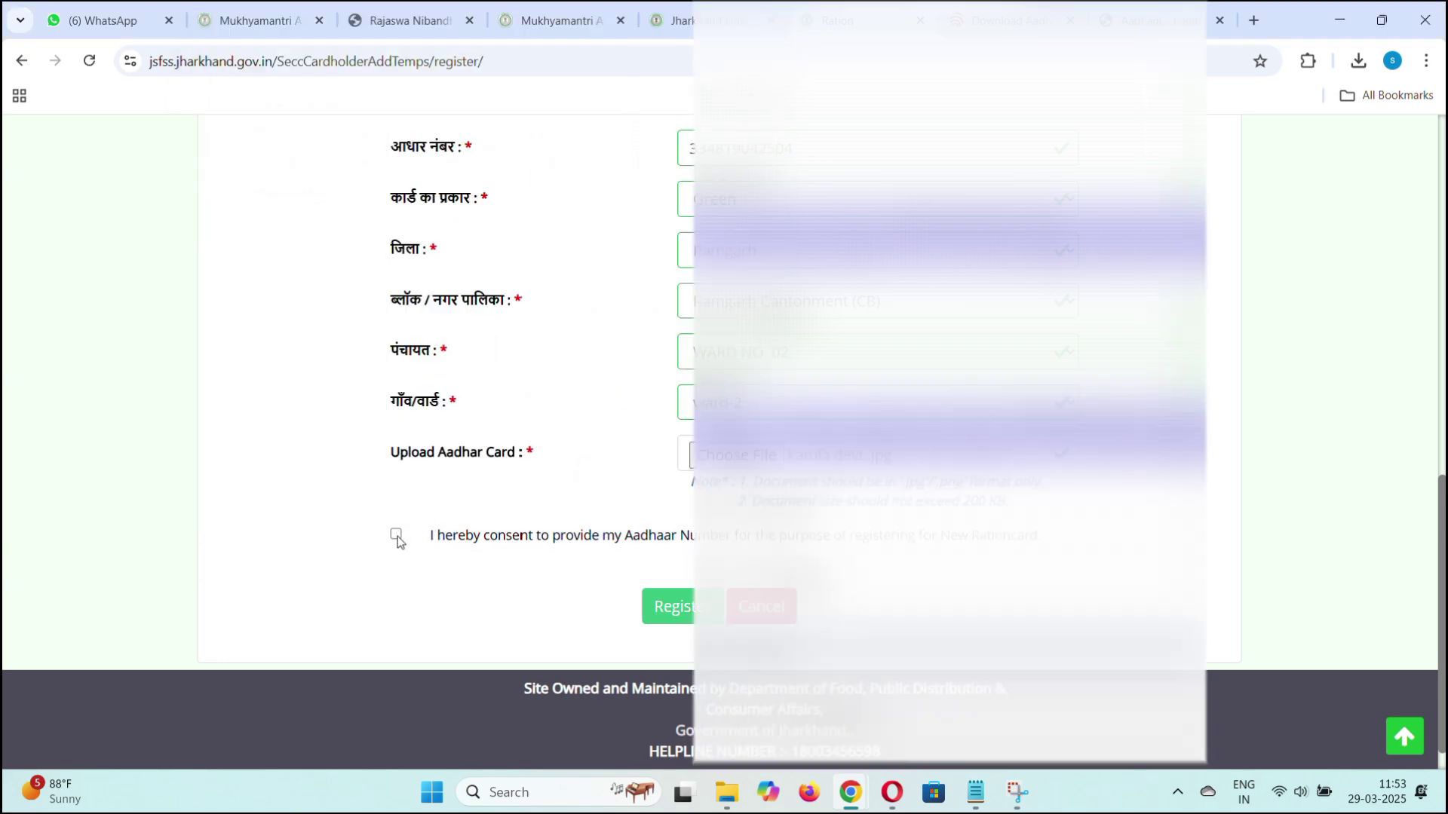
# Tick the Aadhaar-use consent checkbox and scroll down to the Register button.
pyautogui.click(396, 535)
pyautogui.scroll(9, 397, 540)
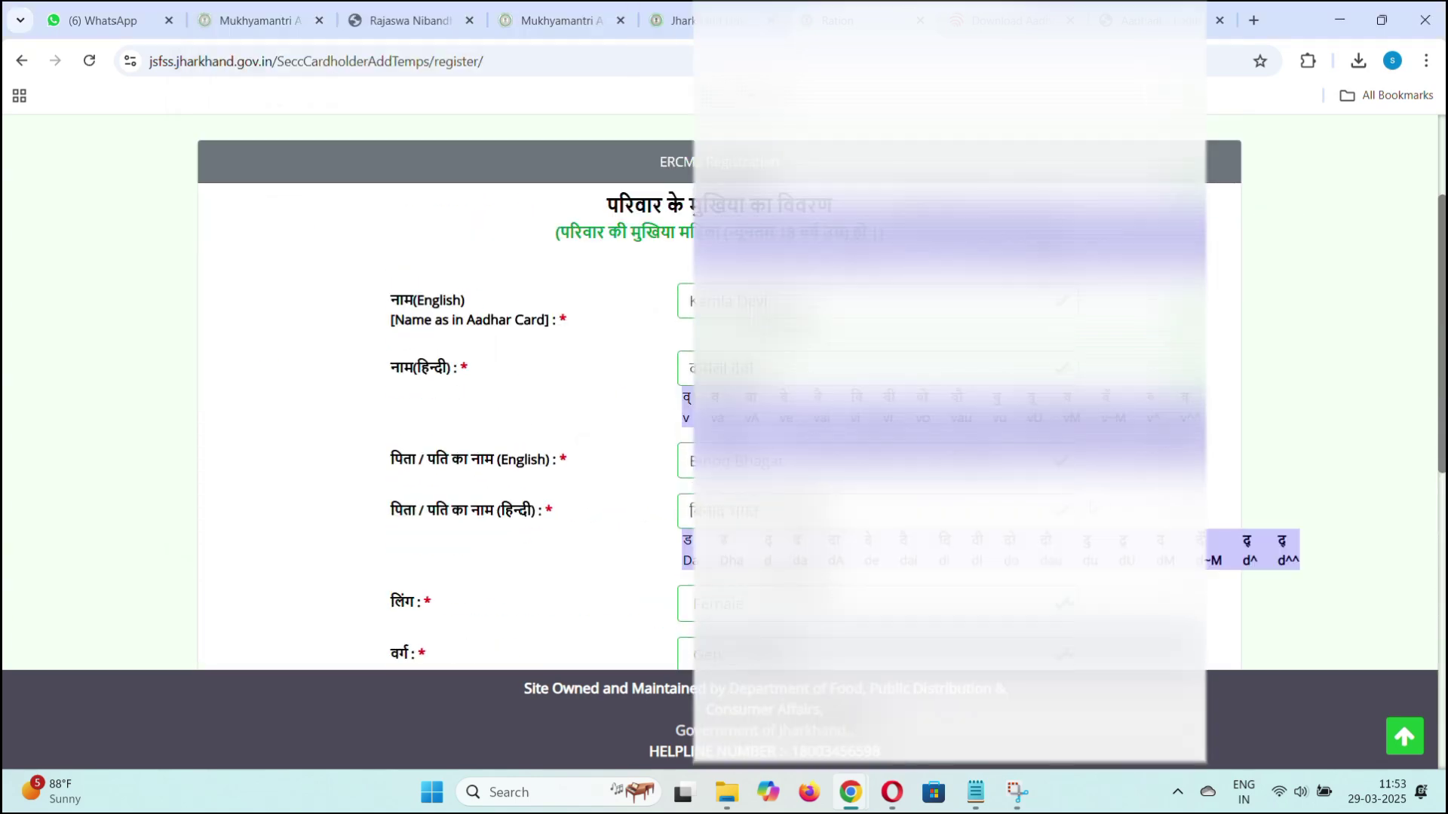
pyautogui.scroll(-3, 825, 469)
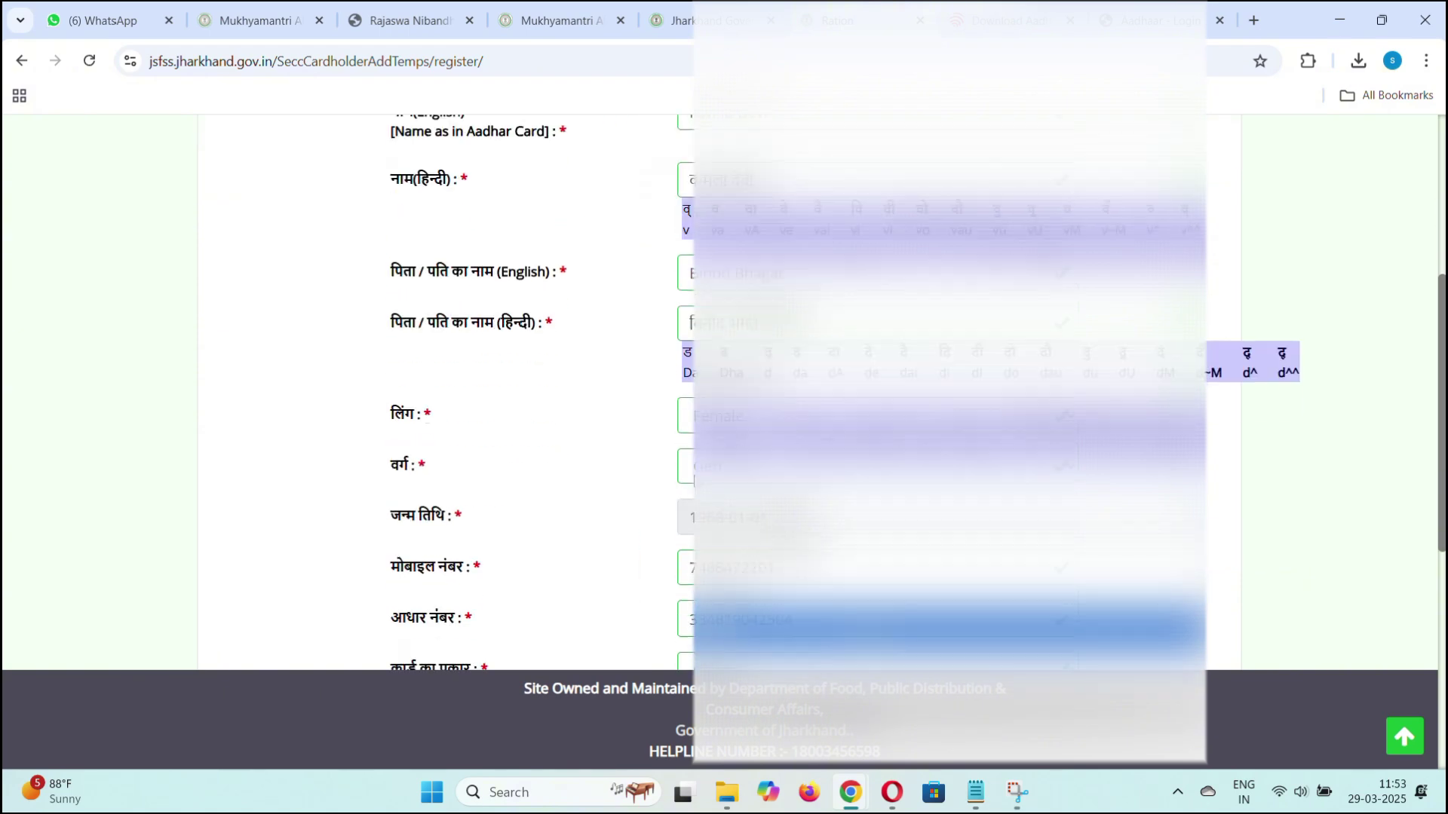
pyautogui.scroll(-1, 829, 436)
pyautogui.scroll(-1, 829, 435)
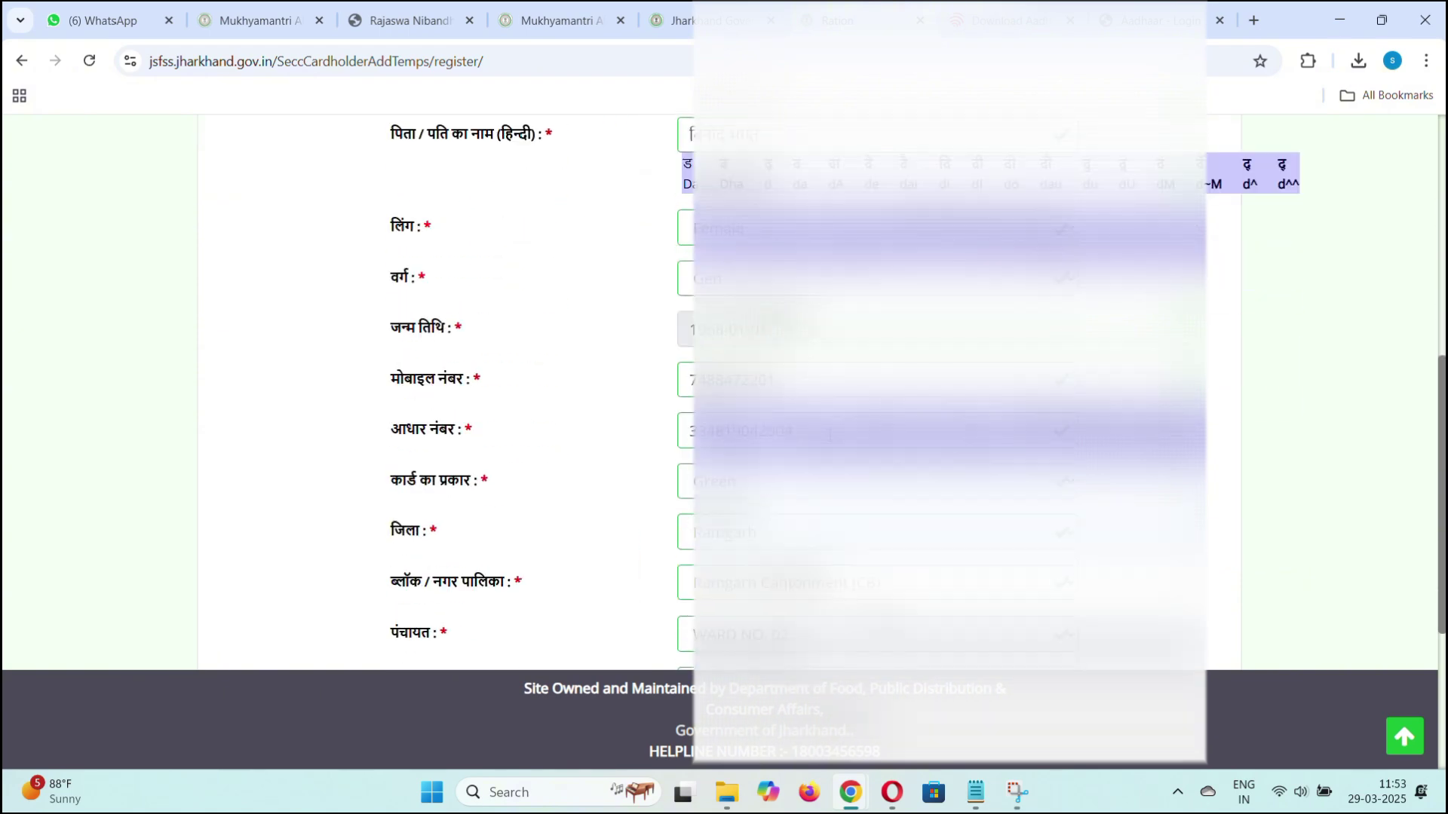
pyautogui.scroll(-4, 830, 435)
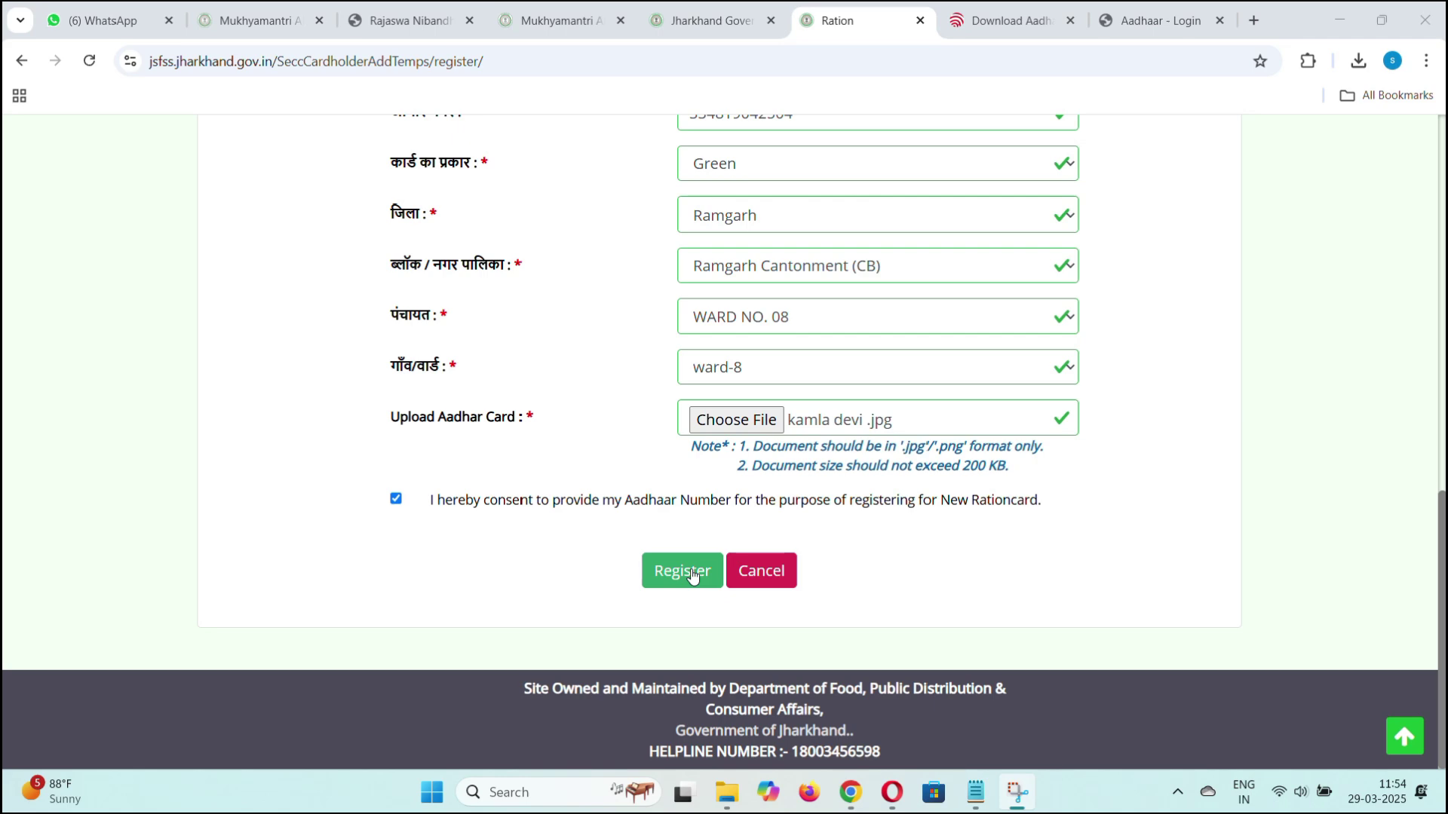
# Submit the registration, then log in with the acknowledgement number and Aadhaar-based password.
pyautogui.click(682, 571)
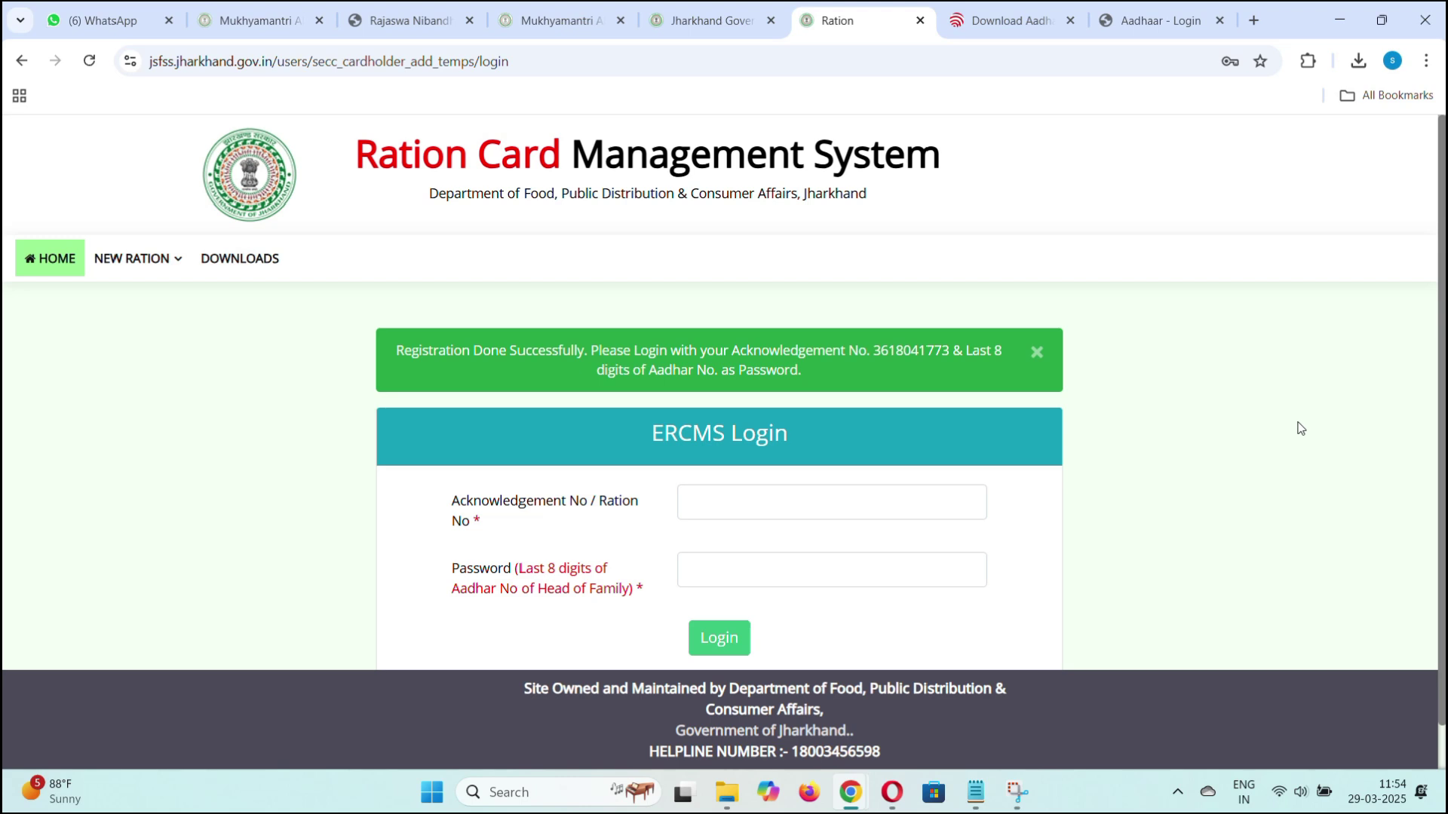
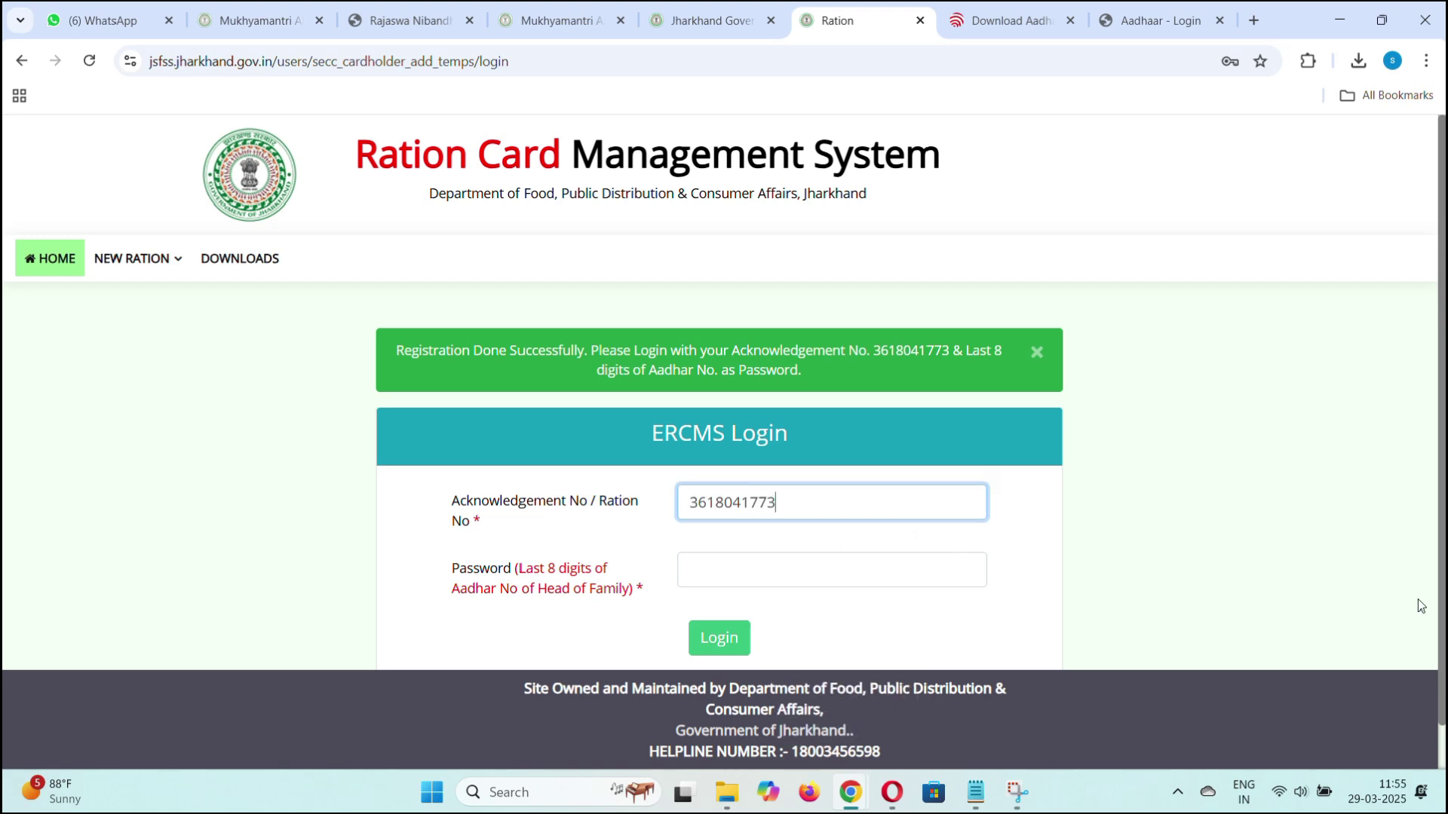
pyautogui.press('Tab')
pyautogui.write('••••••••')
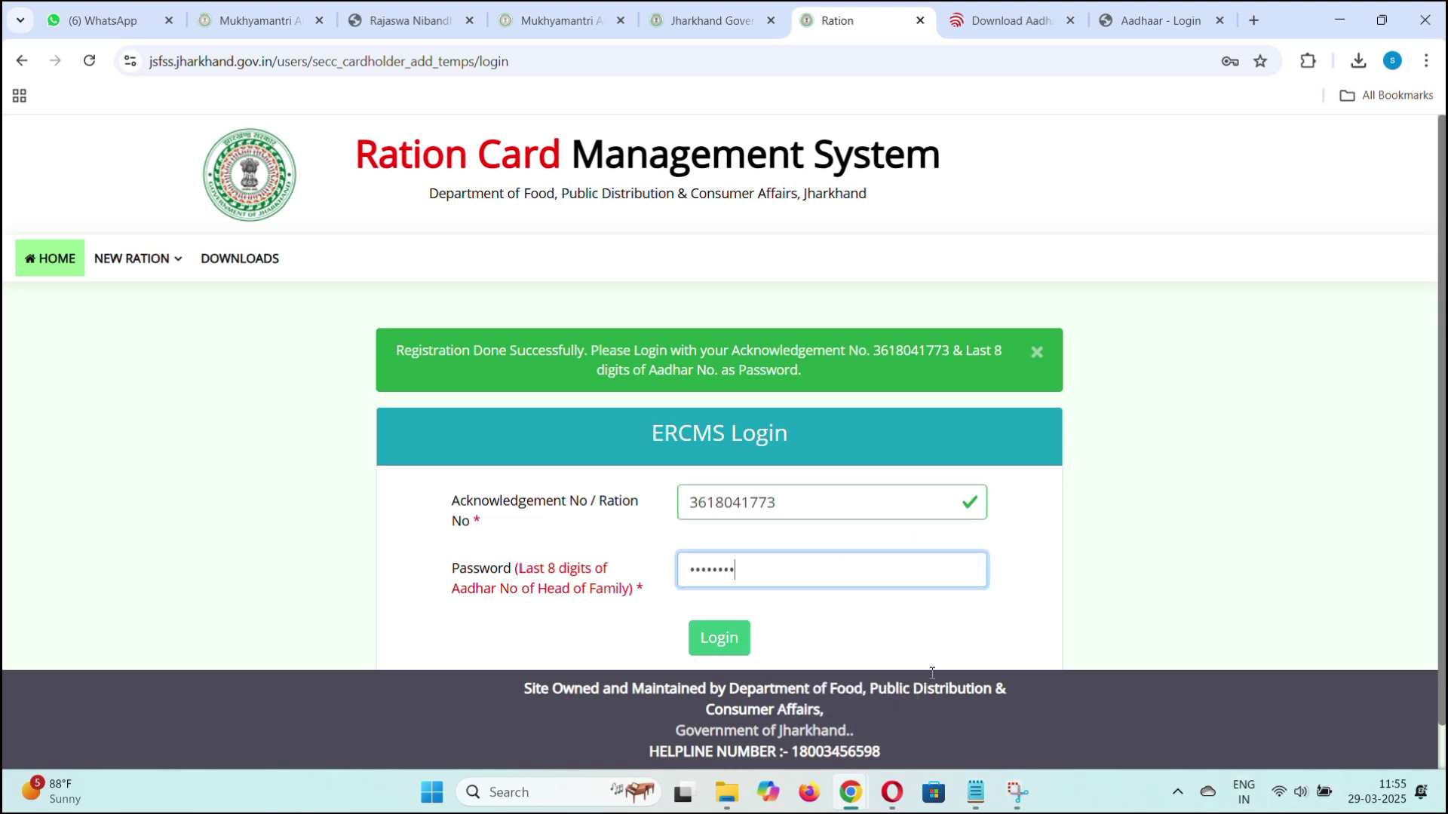
pyautogui.press('Return')
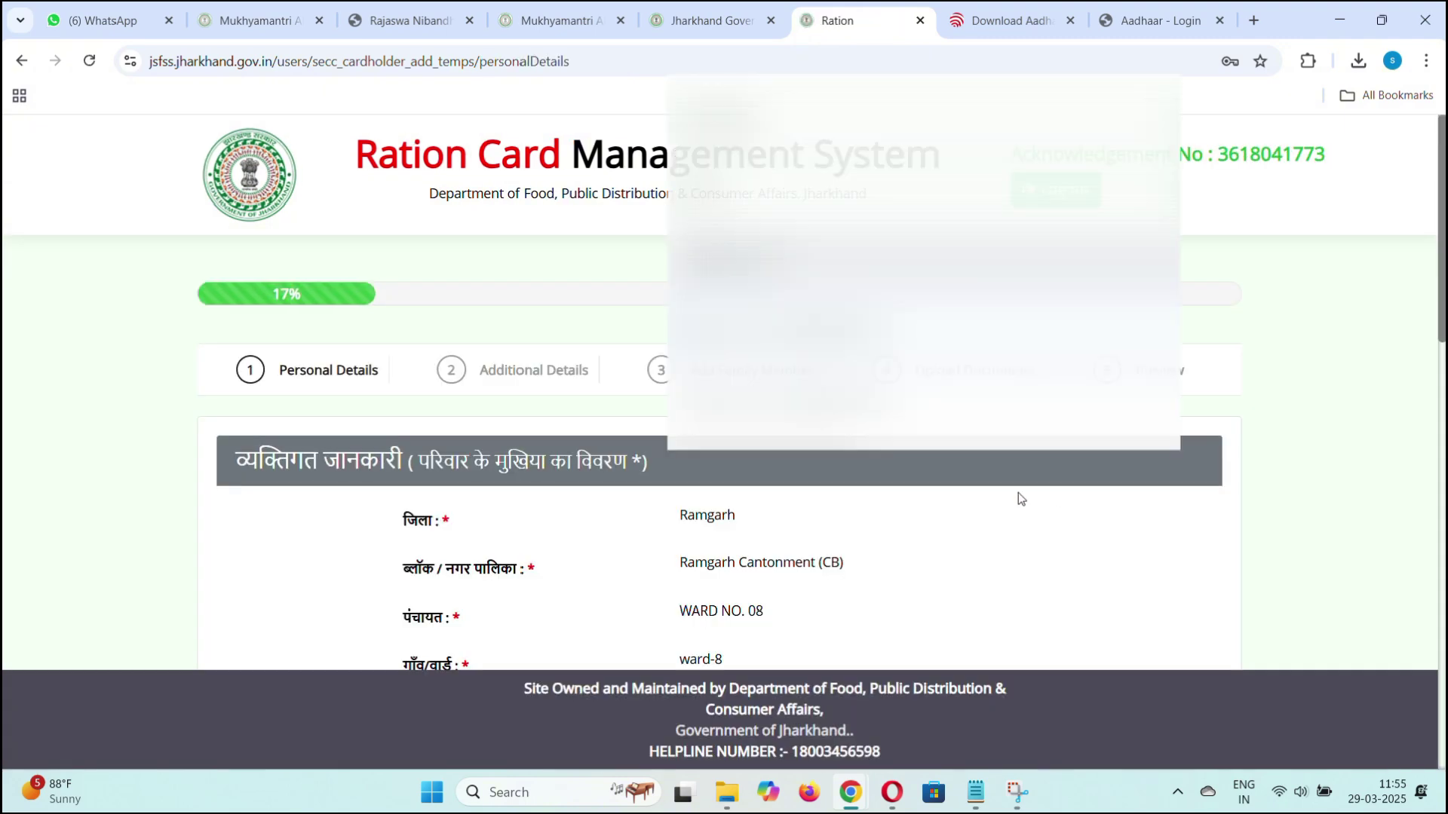
# Set the marital status to widow (विधवा) instead of विवाहित on Personal Details.
pyautogui.scroll(-10, 1018, 491)
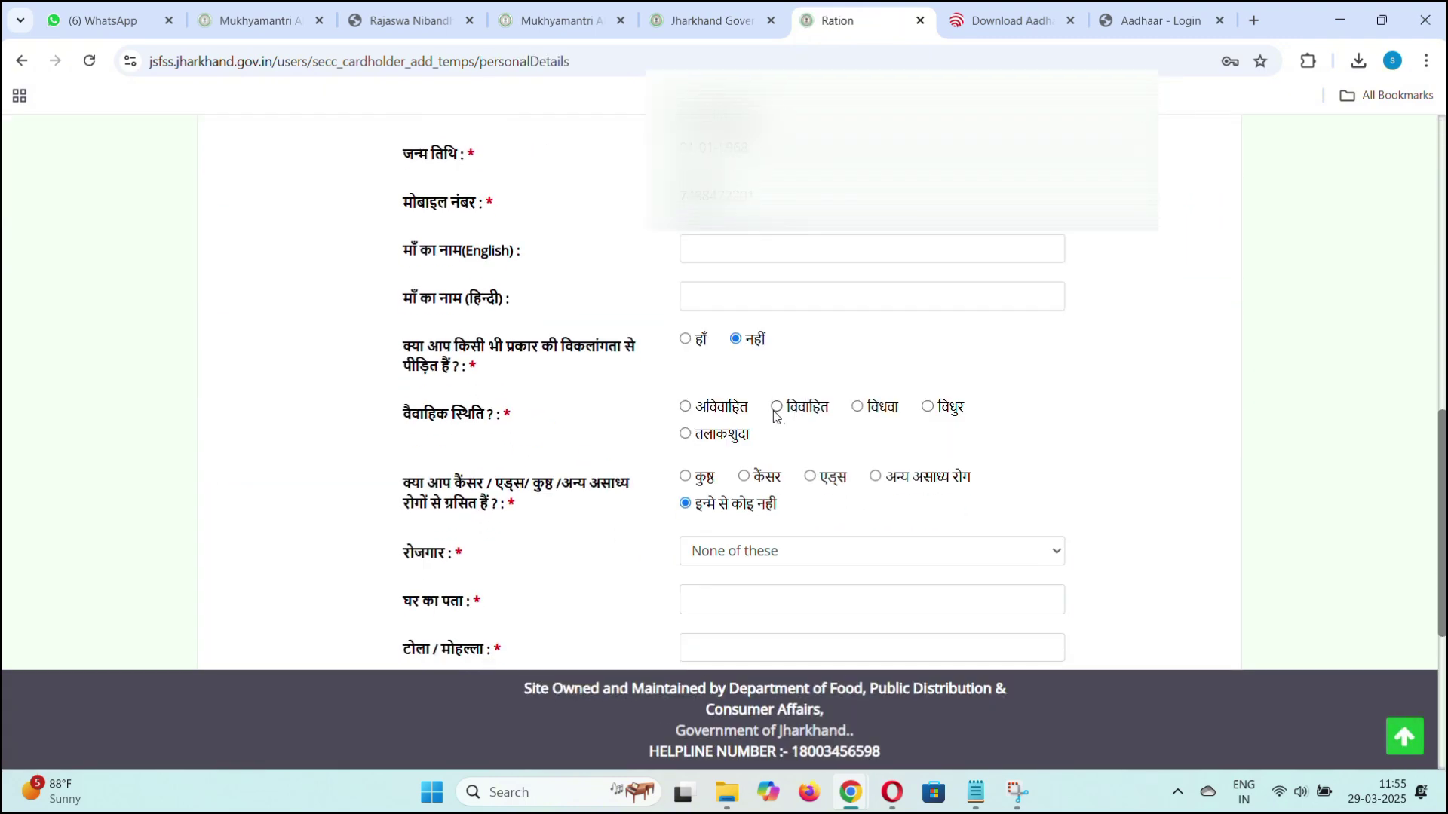
pyautogui.click(774, 415)
pyautogui.click(858, 407)
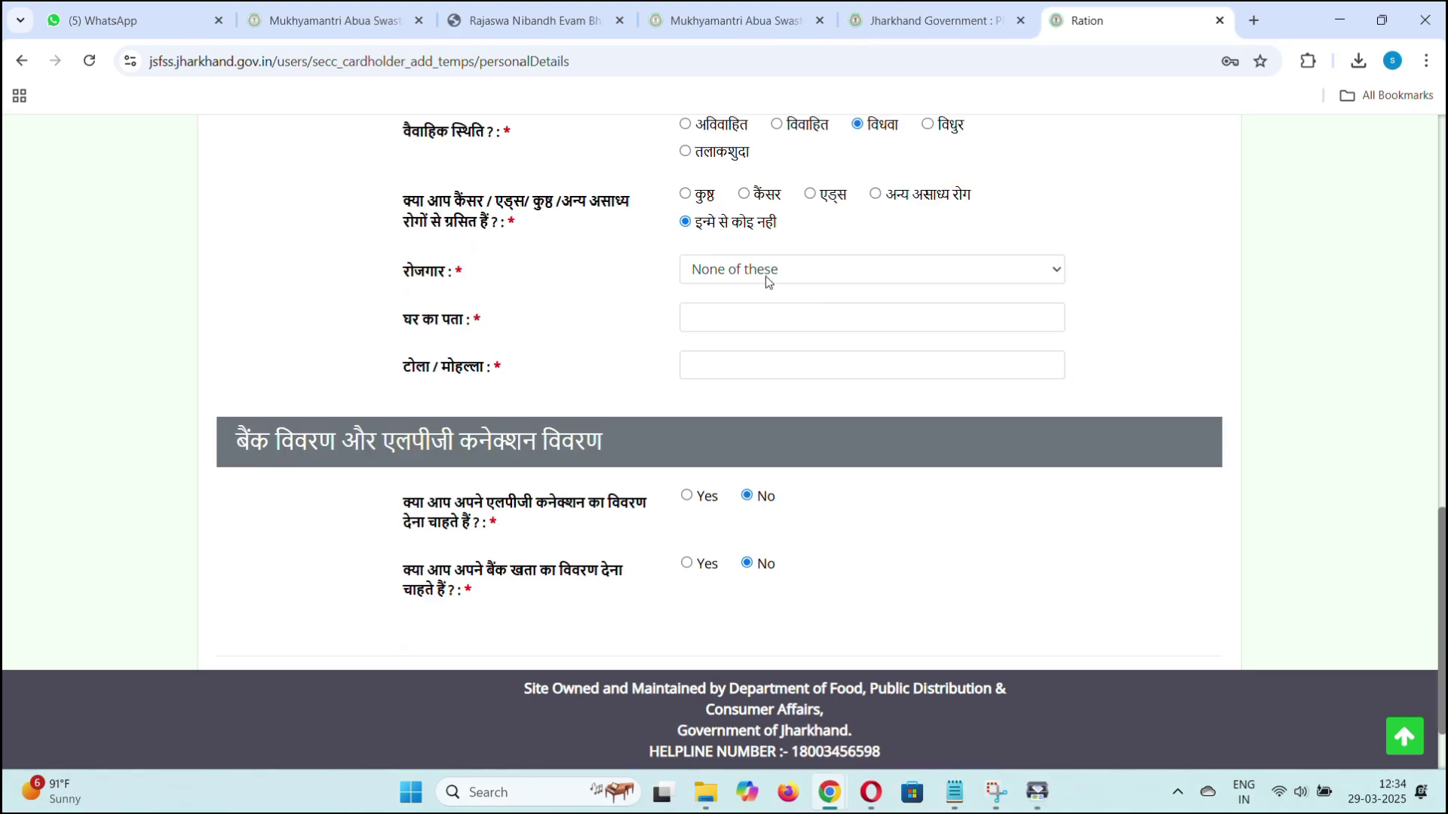
pyautogui.click(784, 273)
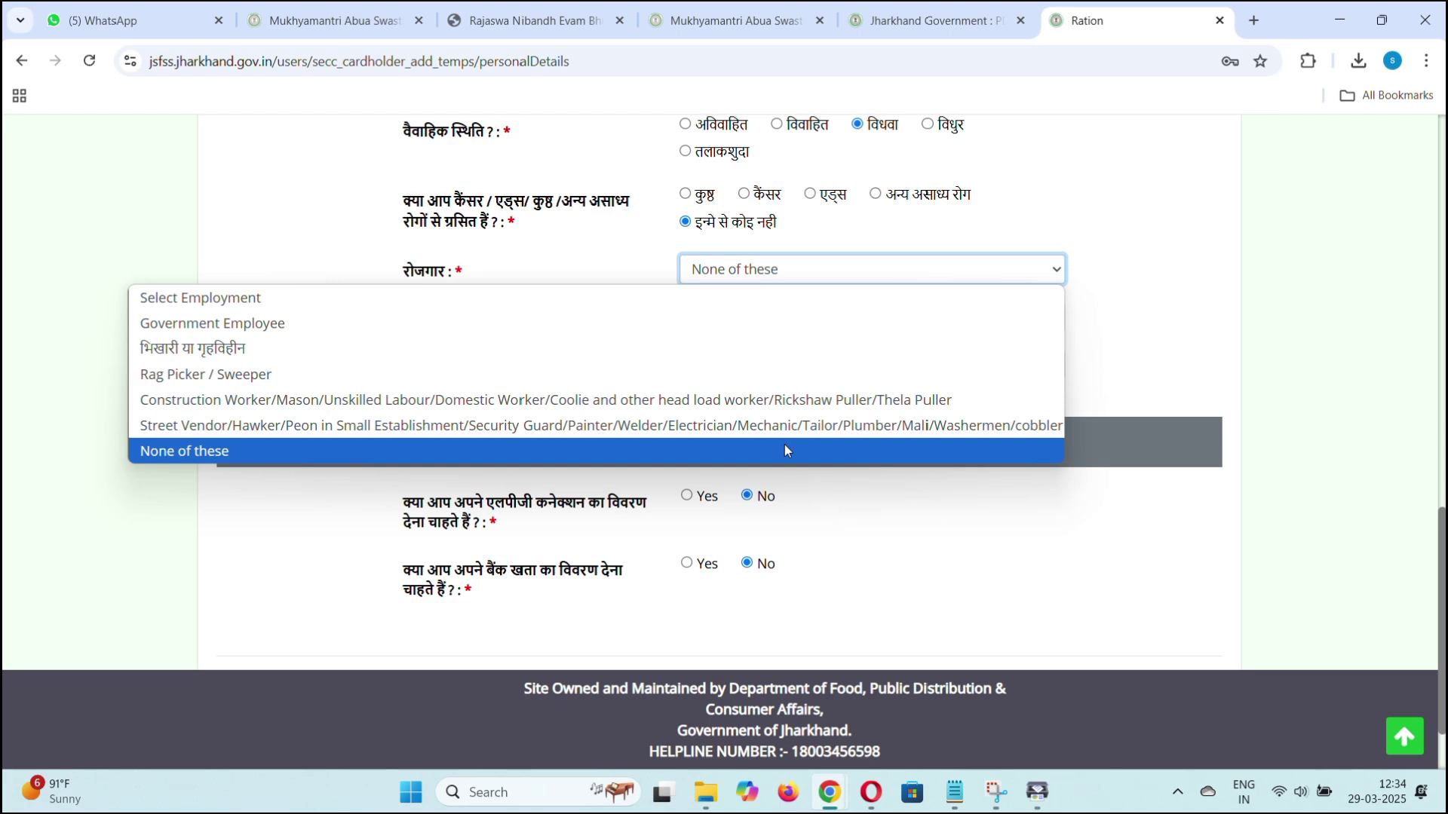
# Keep employment as None of these and fill in the home address and locality (टोला).
pyautogui.click(784, 450)
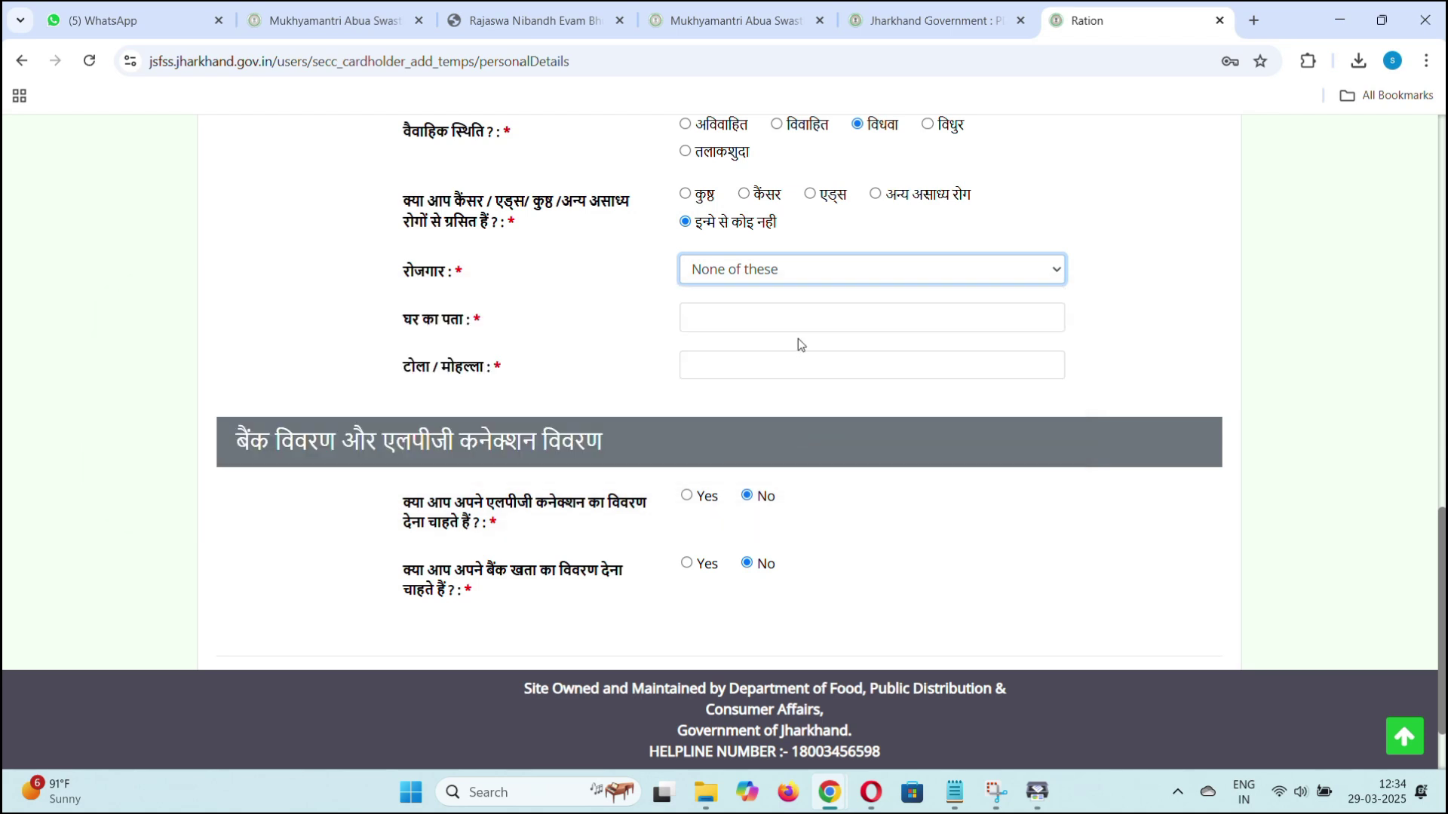
pyautogui.click(799, 318)
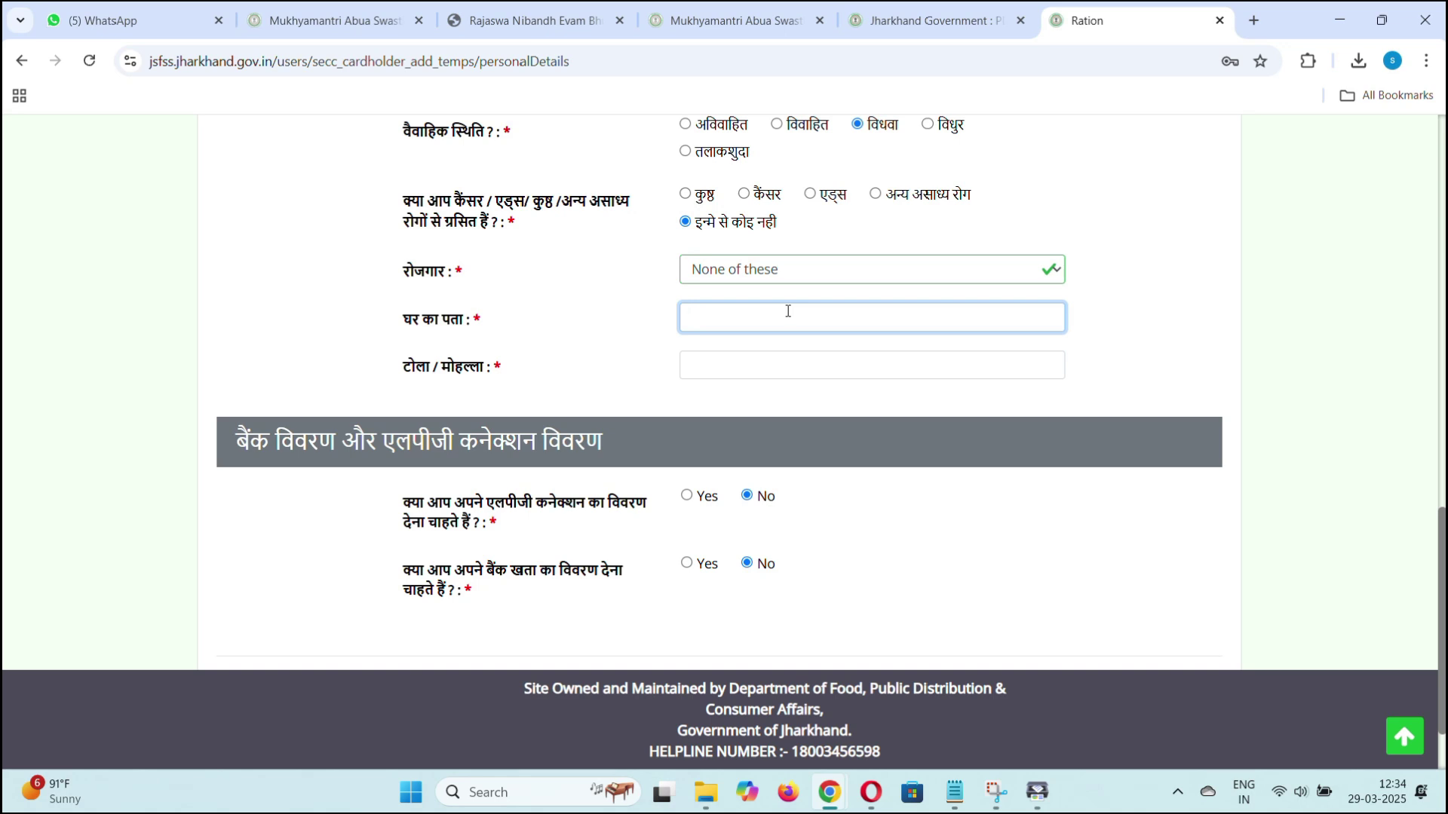
pyautogui.press('Tab')
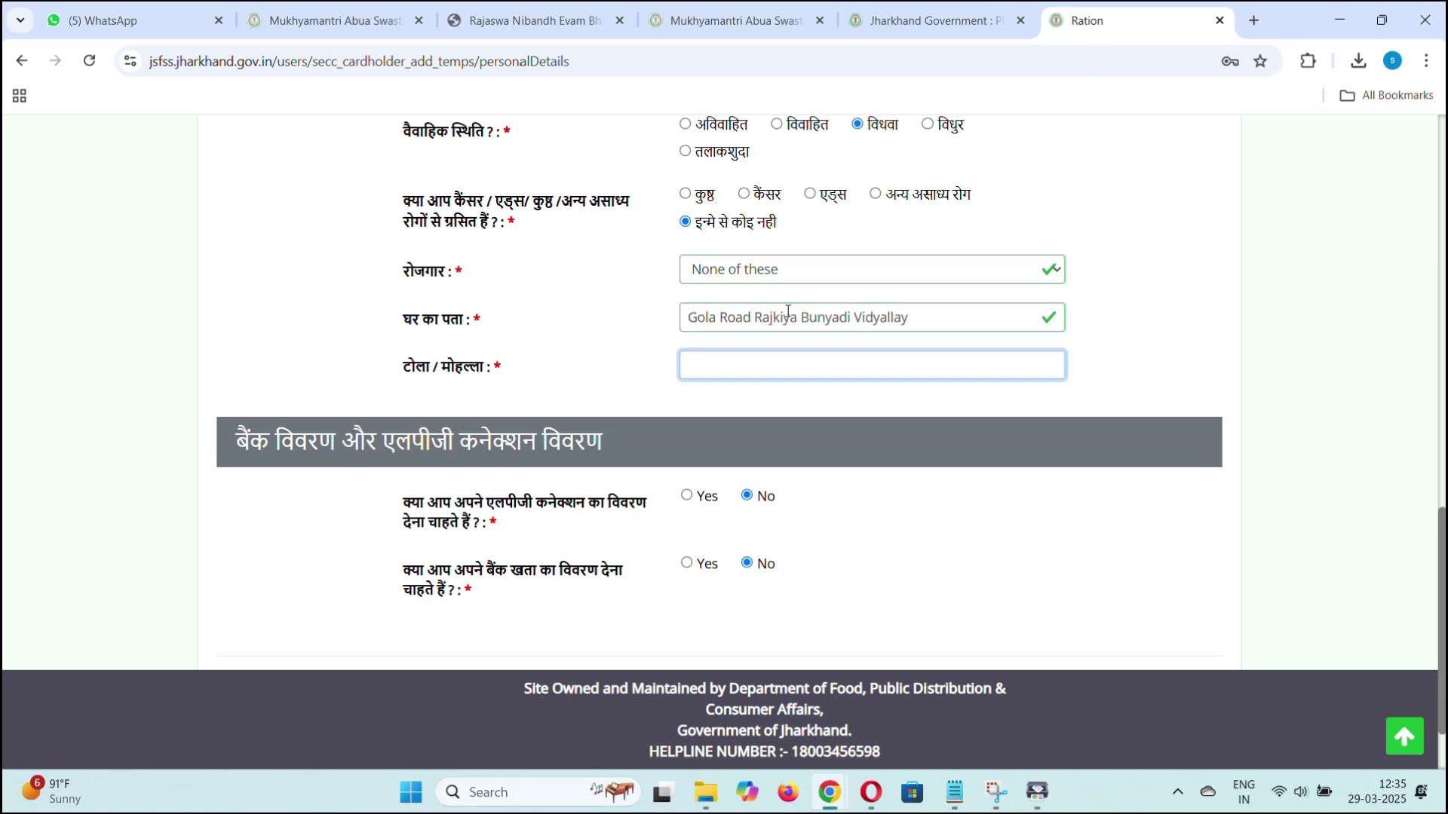
pyautogui.write('Ramgarh Cantt Ramgarh')
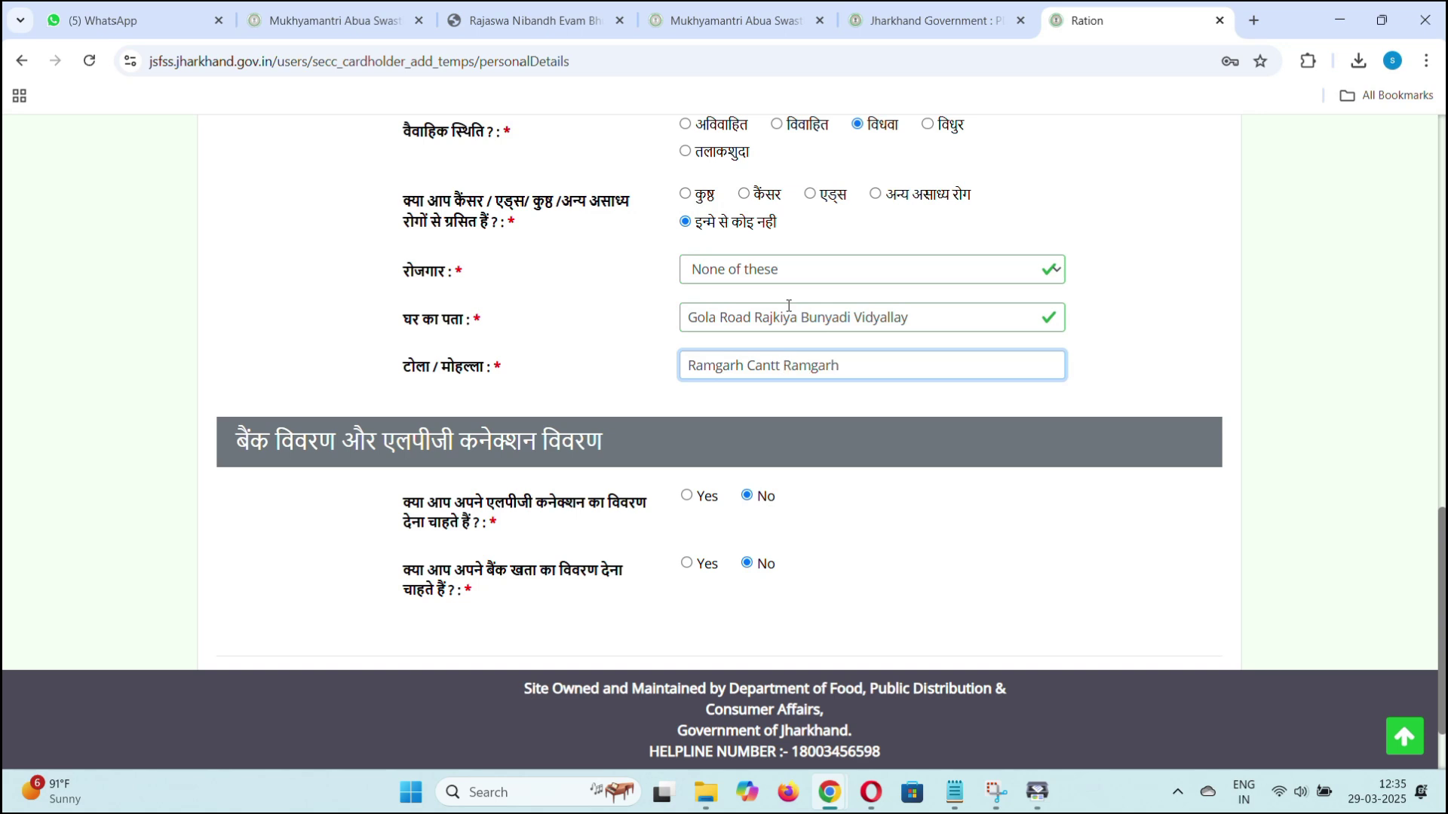
pyautogui.press('Tab')
# Choose Yes for bank details, paste the IFSC and account number, and save to Additional Details.
pyautogui.click(686, 564)
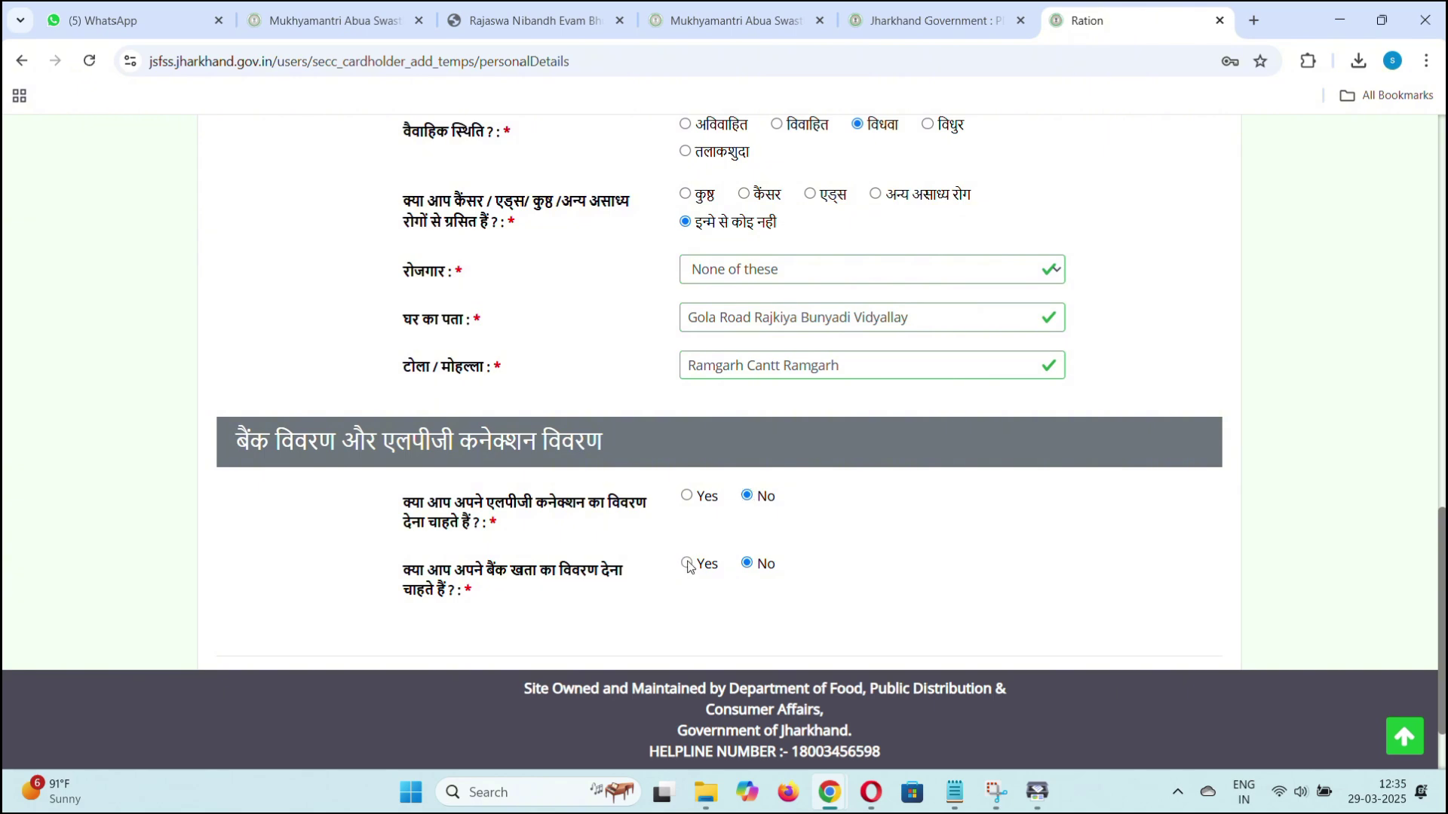
pyautogui.scroll(-3, 718, 575)
pyautogui.click(922, 451)
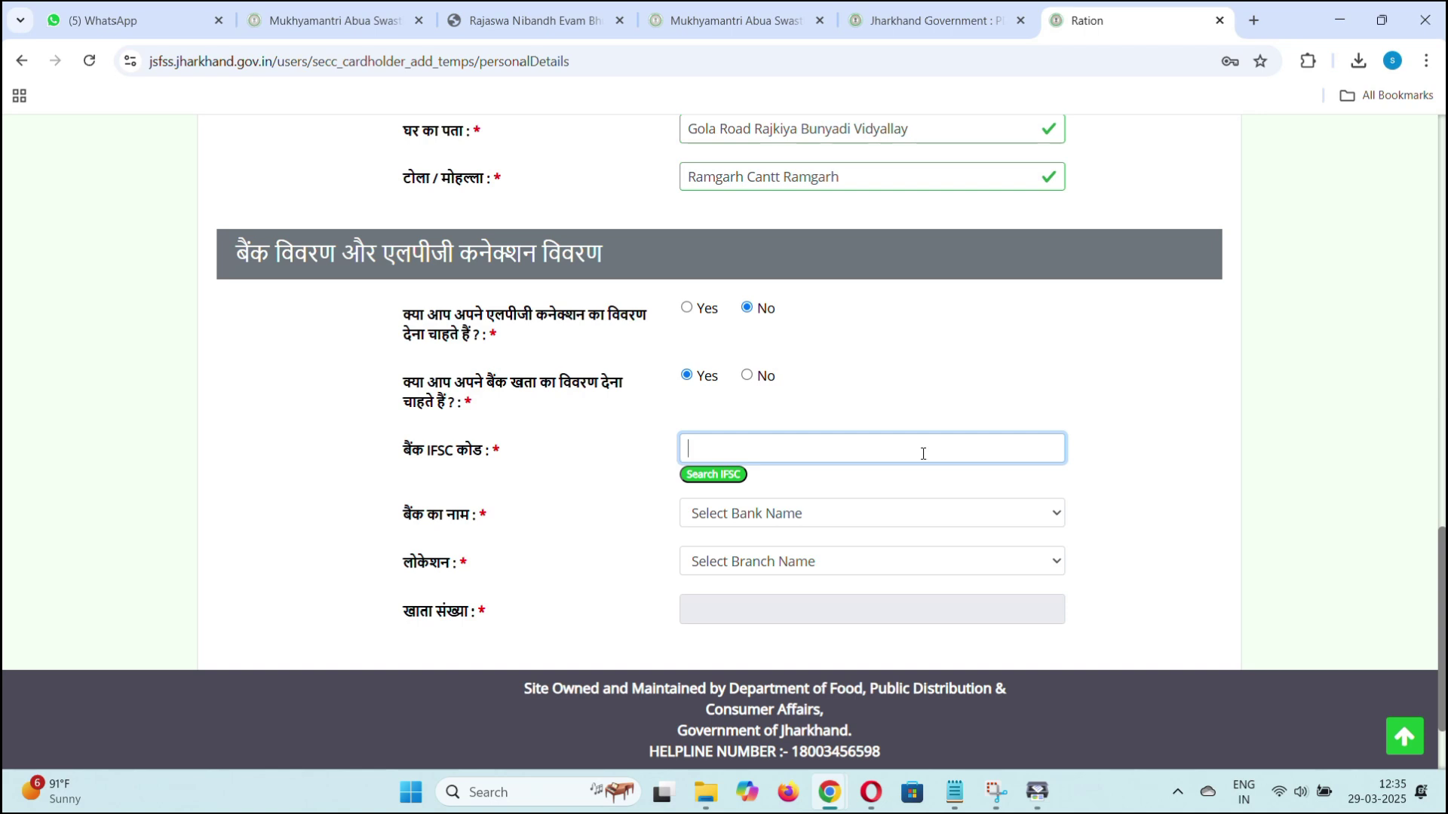
pyautogui.press('super+v')
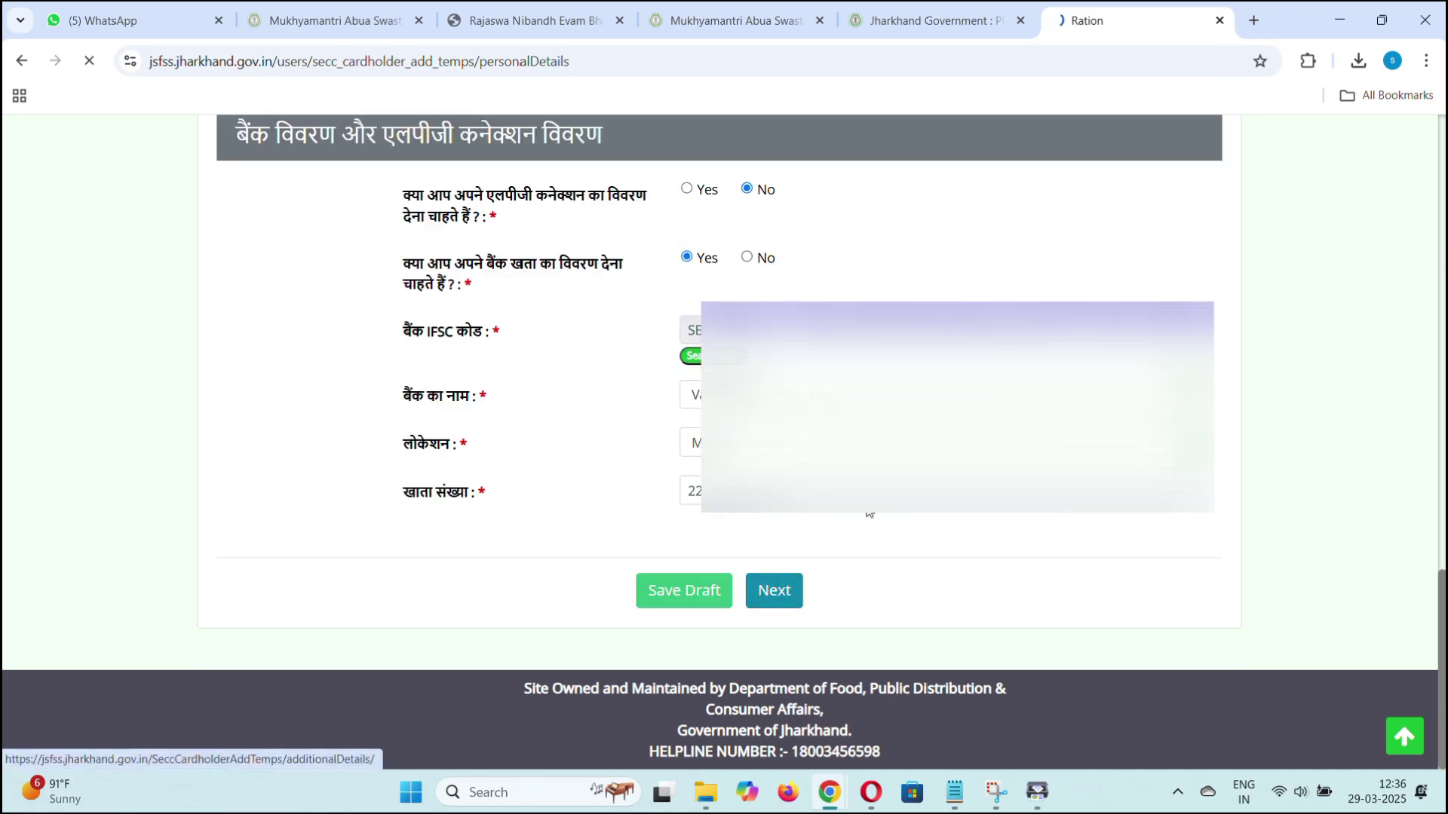
pyautogui.click(773, 590)
pyautogui.scroll(-3, 795, 491)
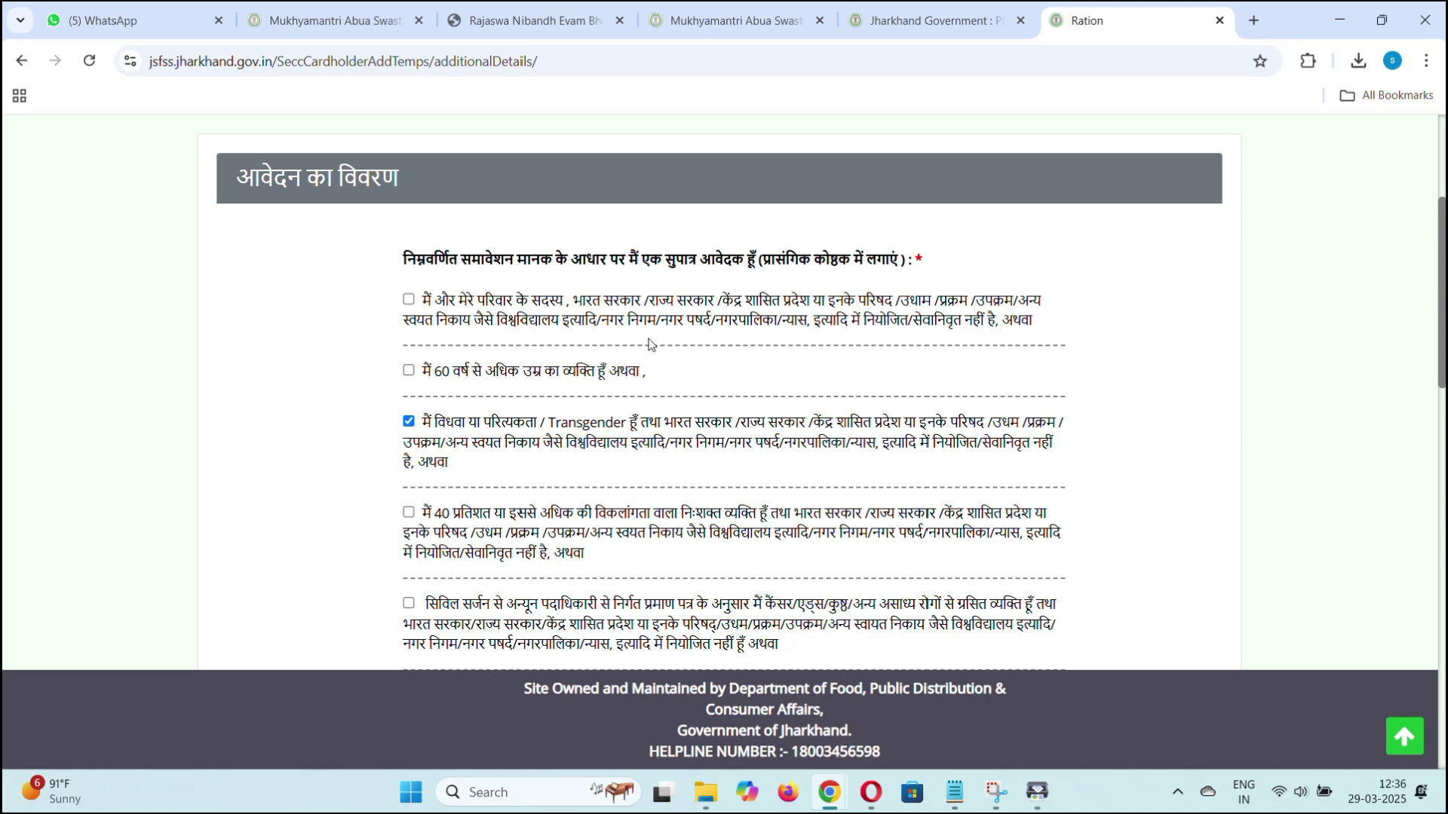
# Tick the first eligibility criterion, the government-family condition, and review the criteria list.
pyautogui.click(409, 300)
pyautogui.scroll(-15, 760, 353)
pyautogui.scroll(12, 737, 482)
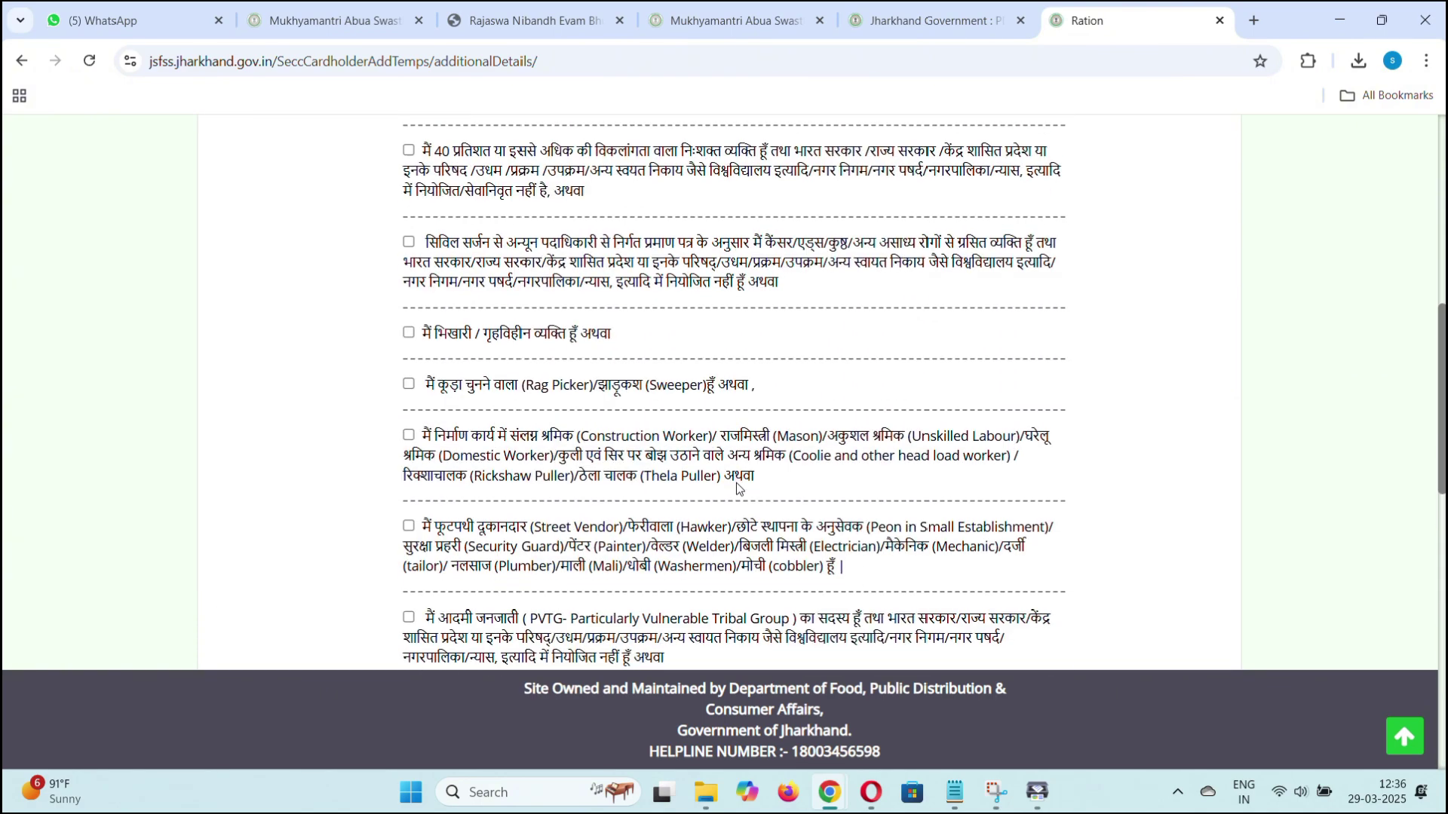
pyautogui.scroll(5, 737, 485)
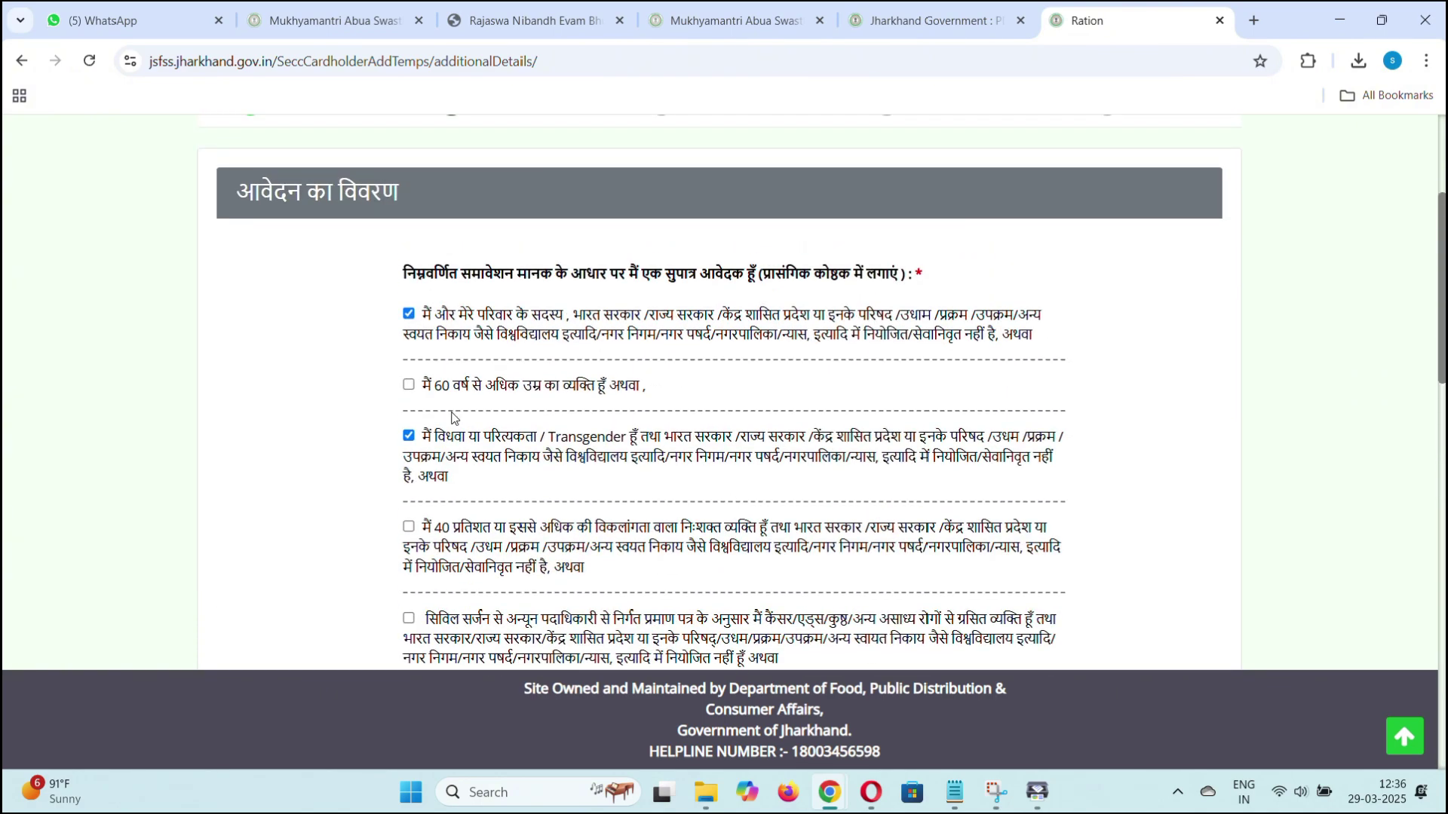
pyautogui.scroll(-1, 566, 406)
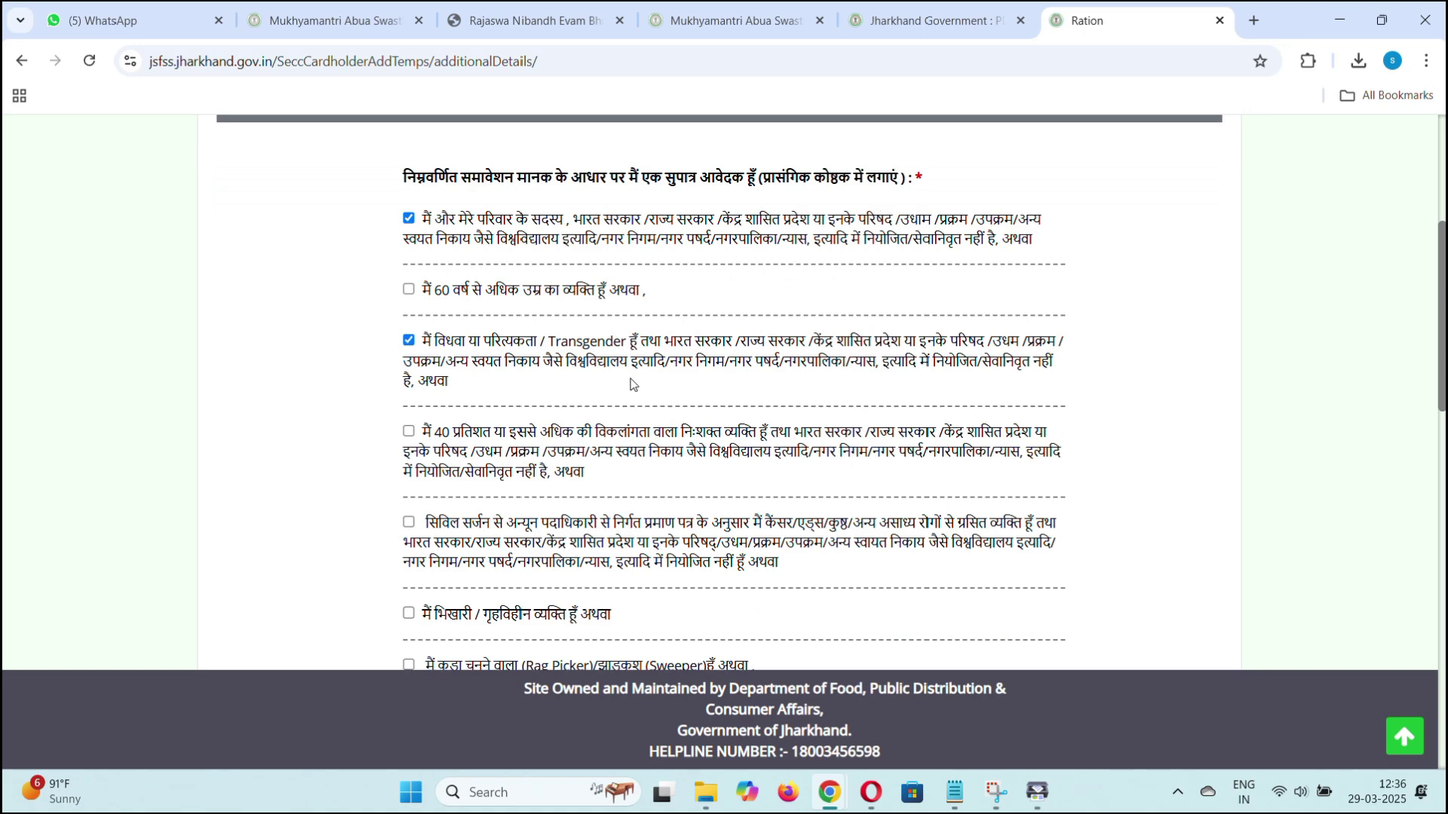
pyautogui.scroll(-1, 632, 384)
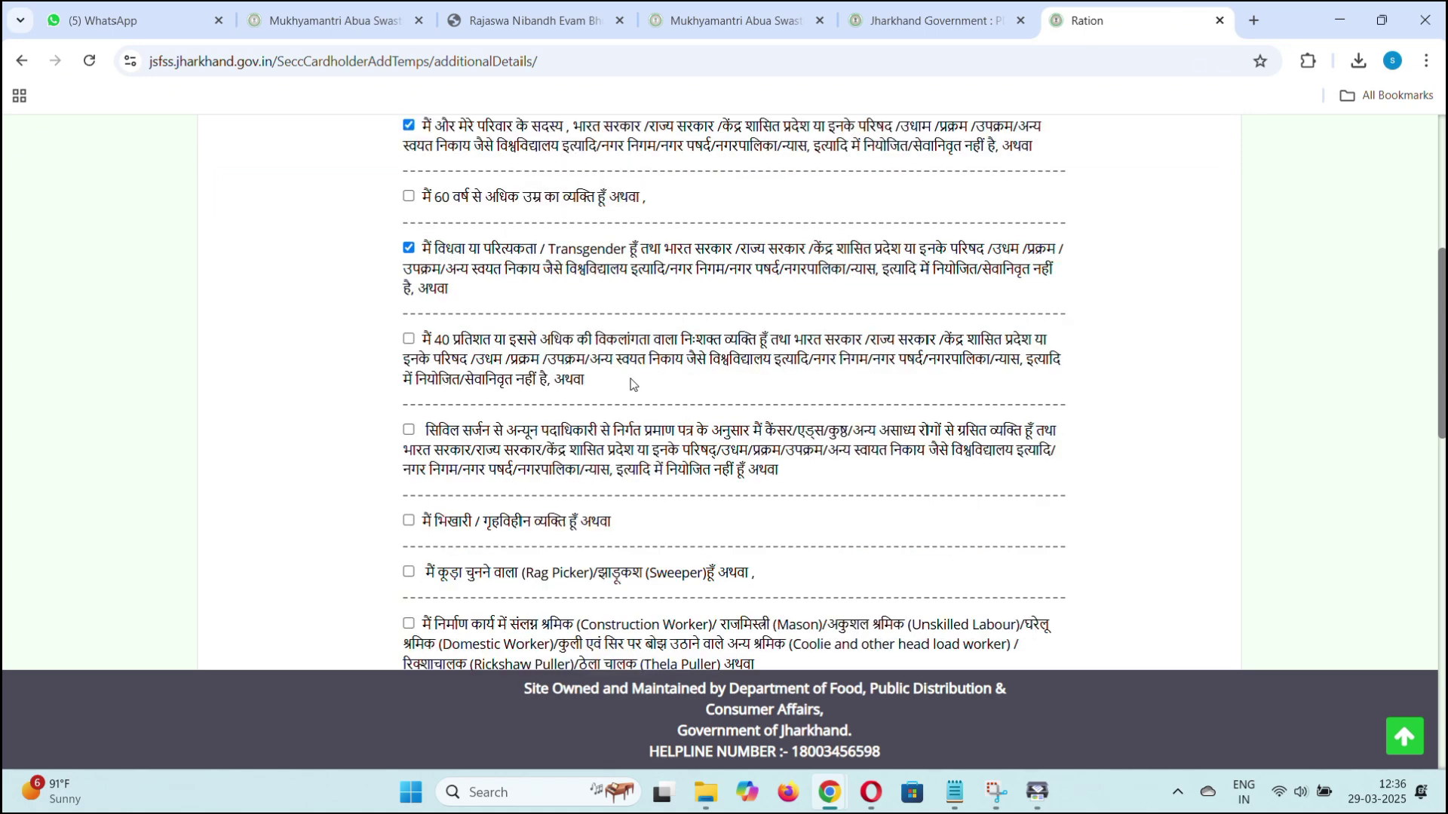
pyautogui.scroll(-1, 632, 385)
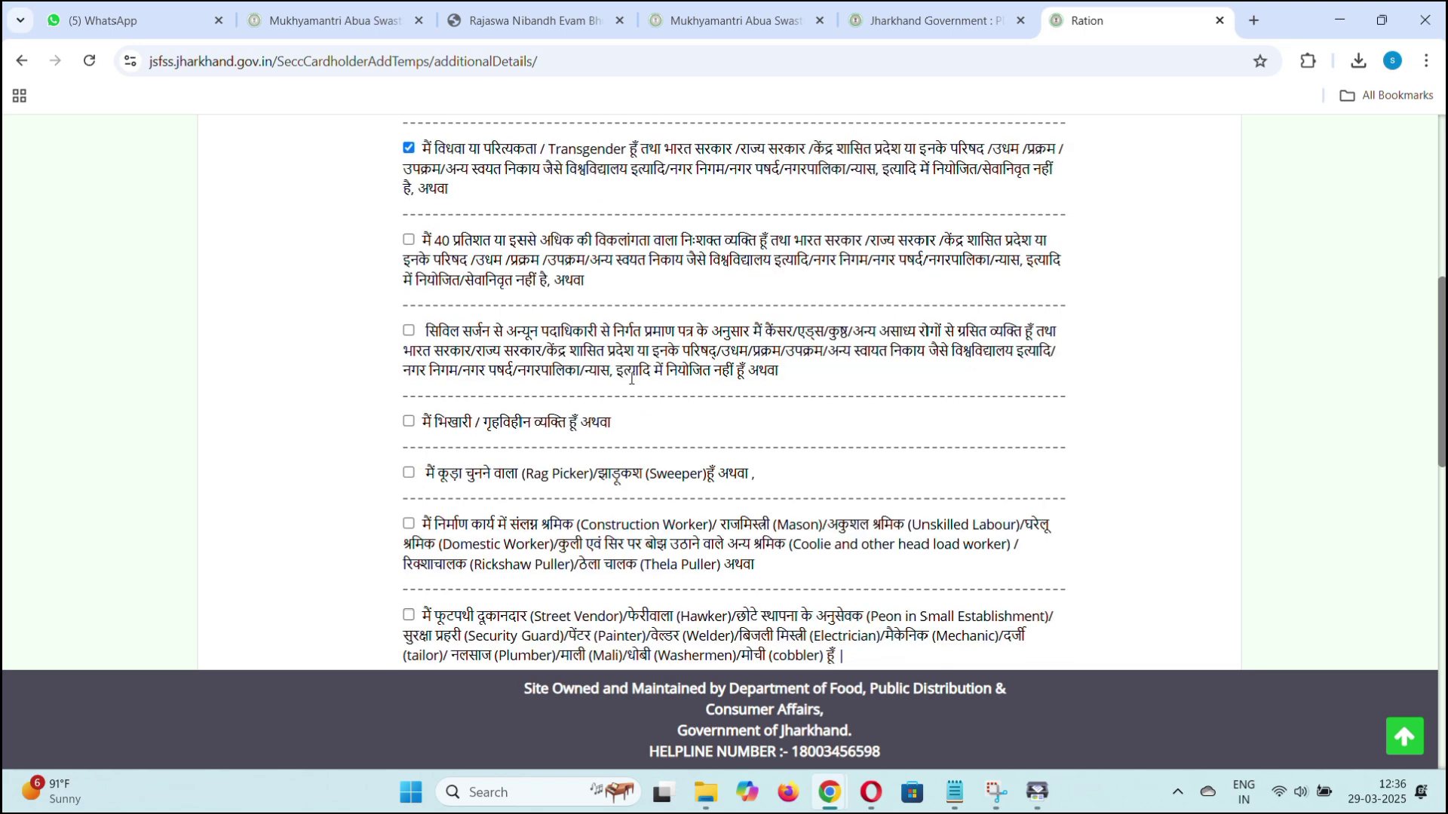
pyautogui.scroll(-1, 632, 378)
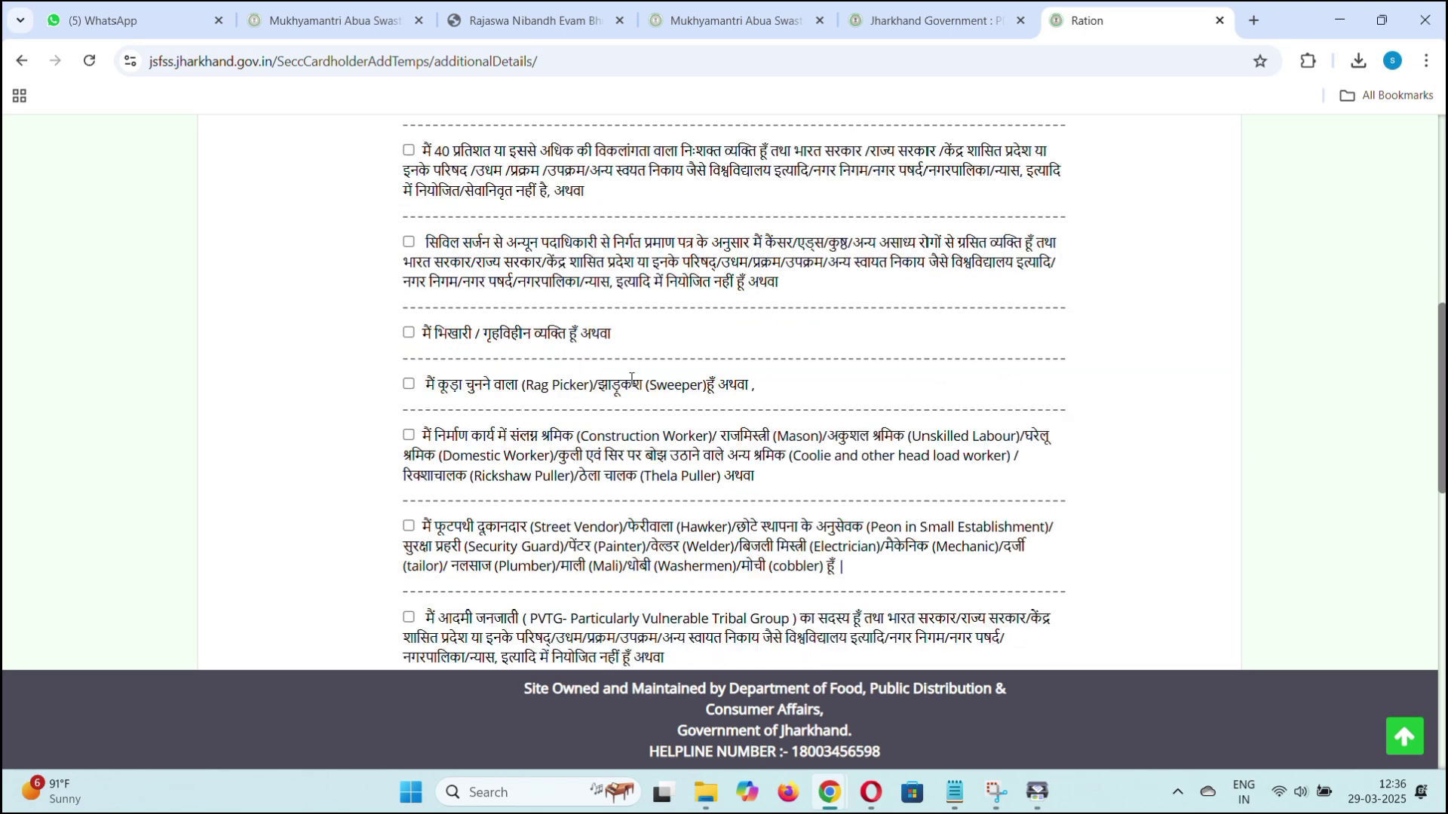
pyautogui.scroll(-1, 632, 379)
pyautogui.scroll(-4, 632, 384)
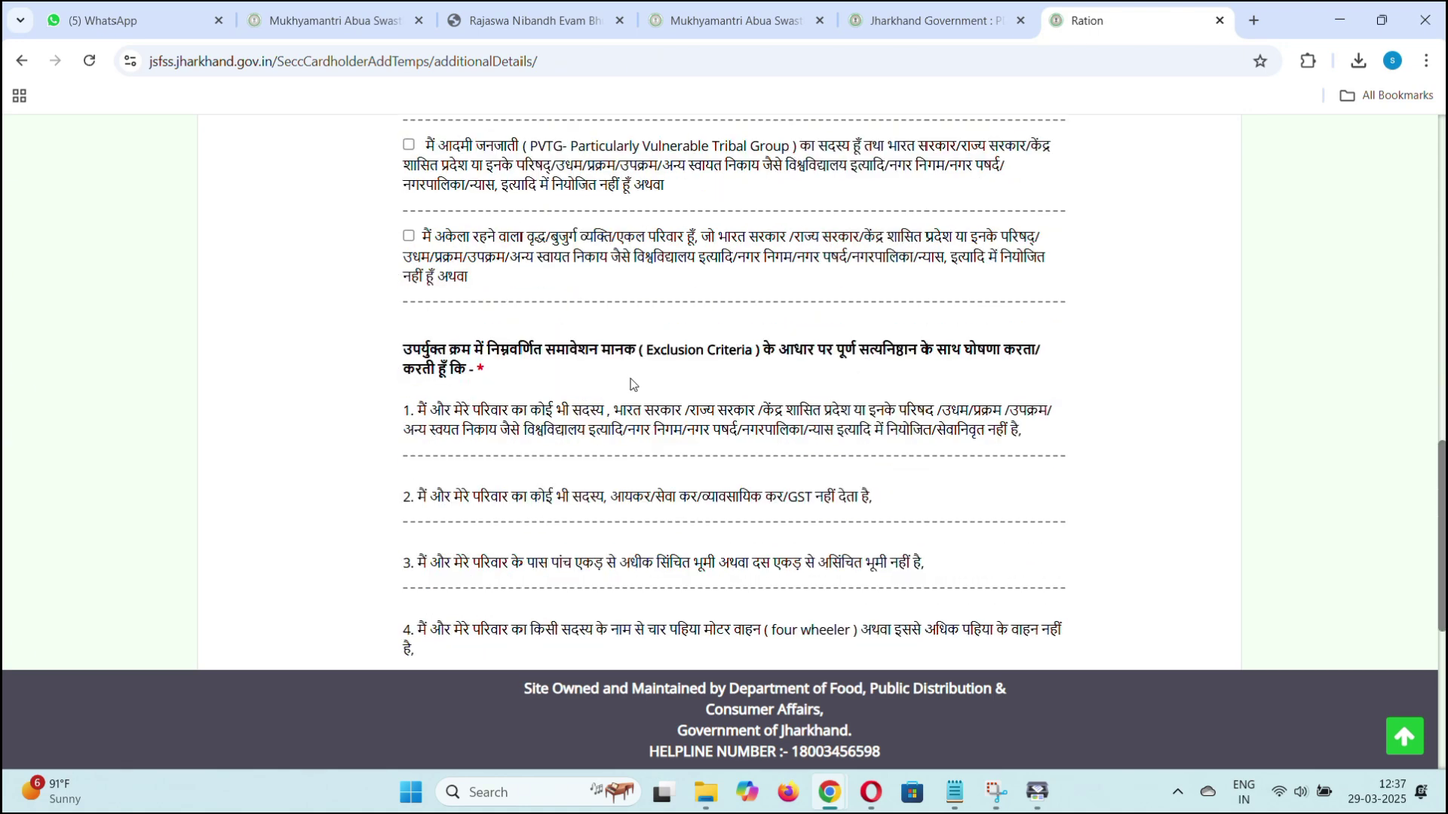
pyautogui.scroll(-5, 632, 385)
# Pick the family's ration dealer from the डीलर list and save as draft.
pyautogui.click(730, 491)
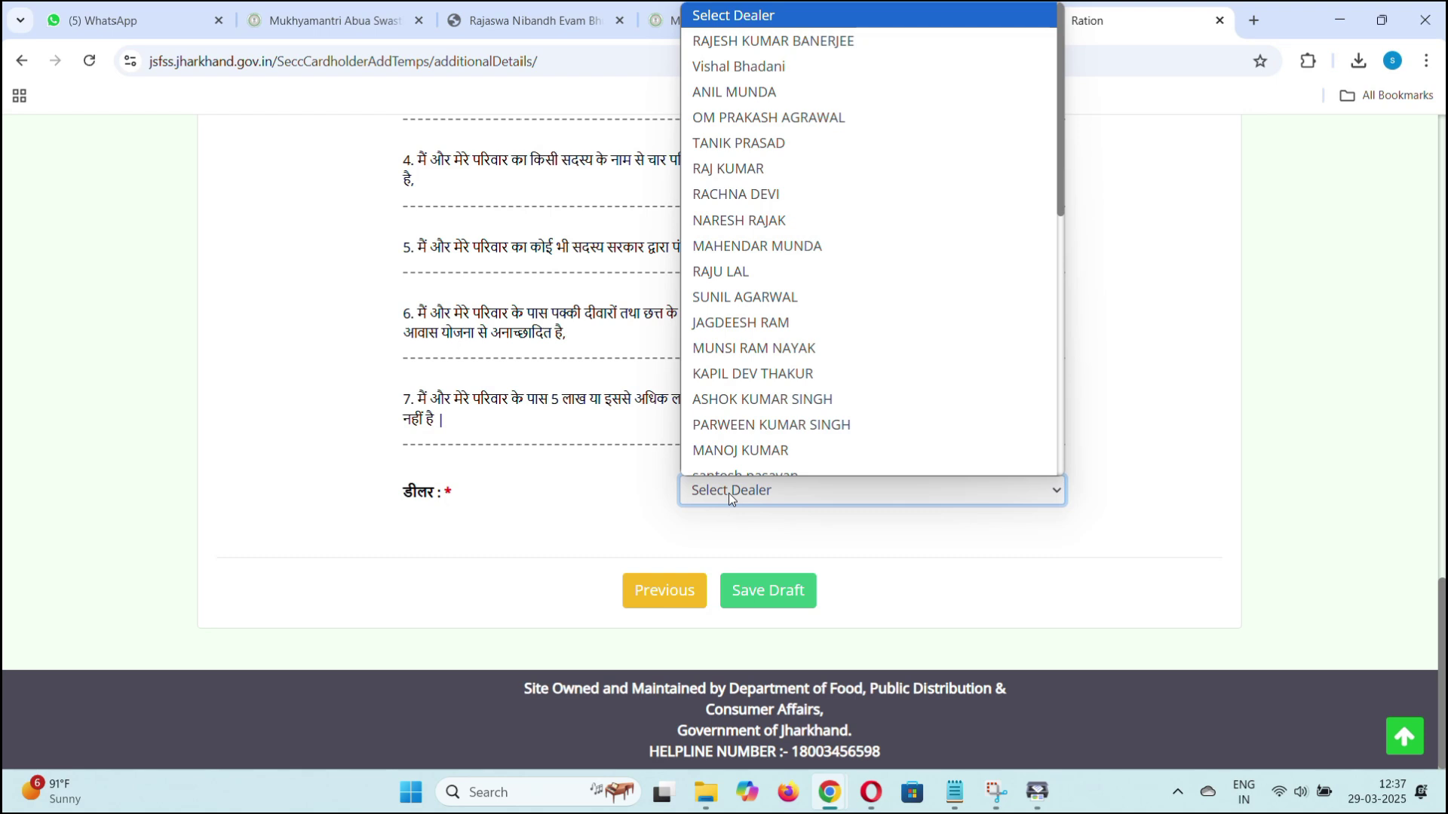
pyautogui.click(745, 297)
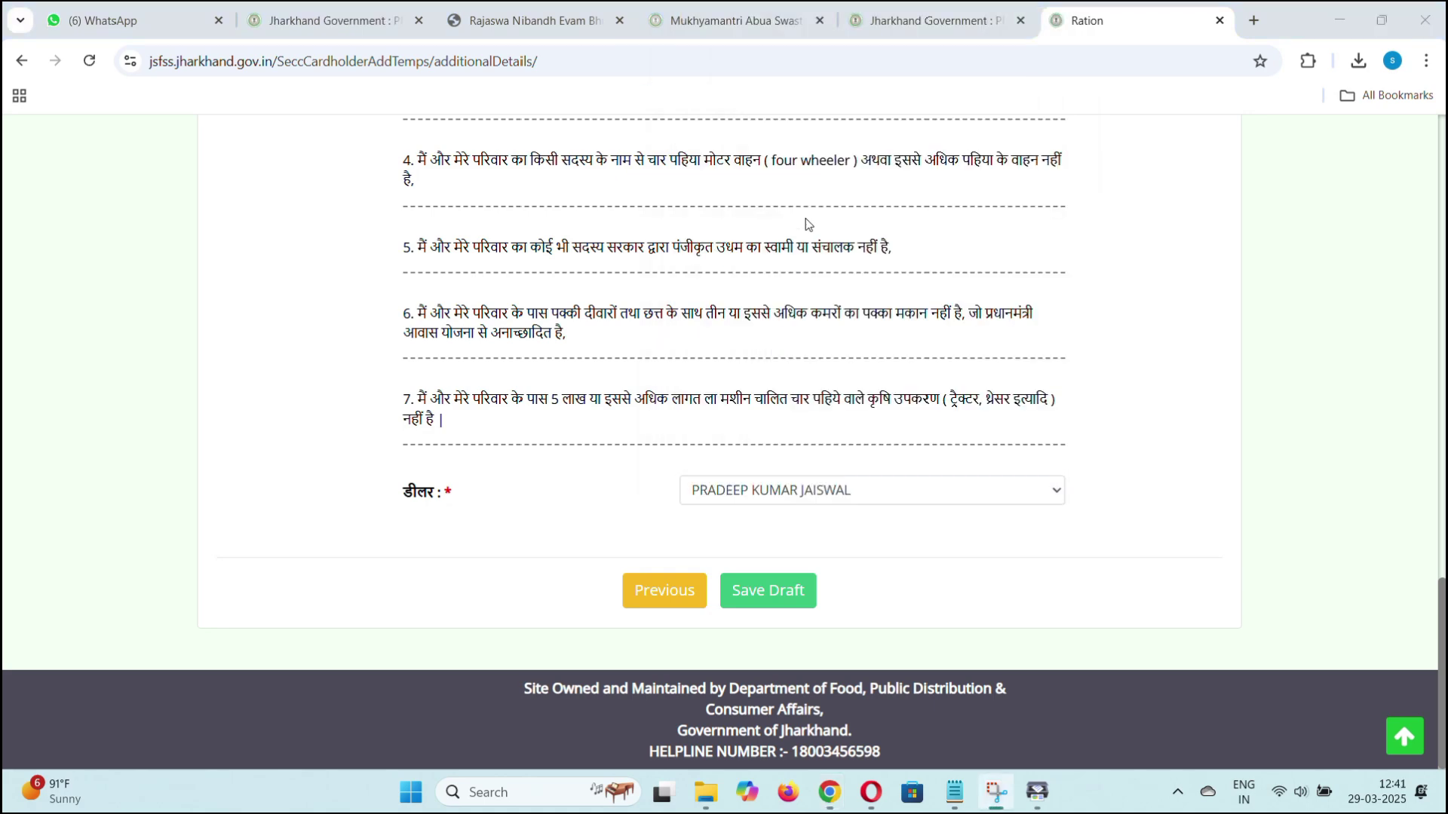
pyautogui.click(754, 590)
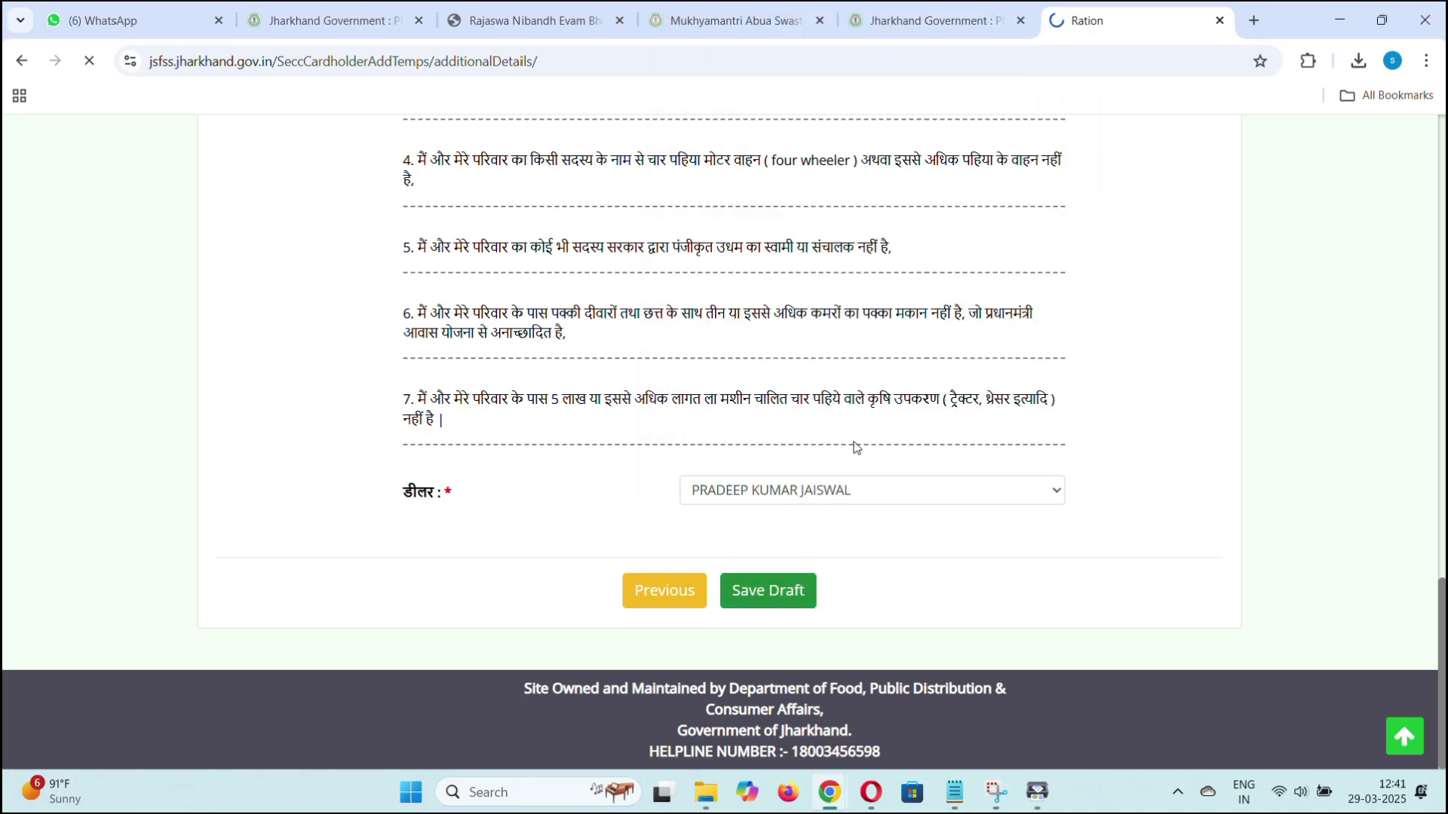
pyautogui.scroll(-8, 853, 443)
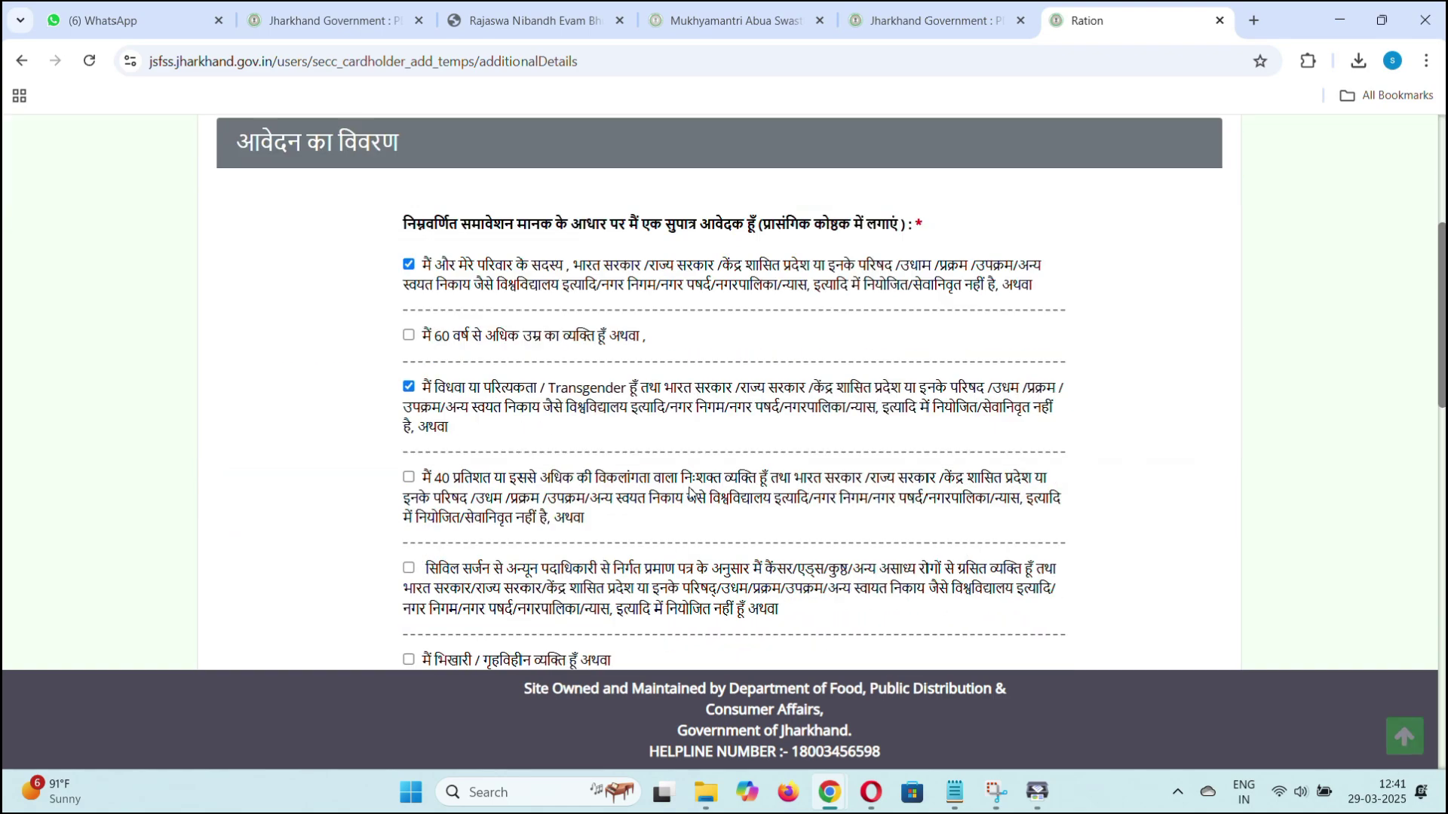
pyautogui.scroll(-10, 691, 493)
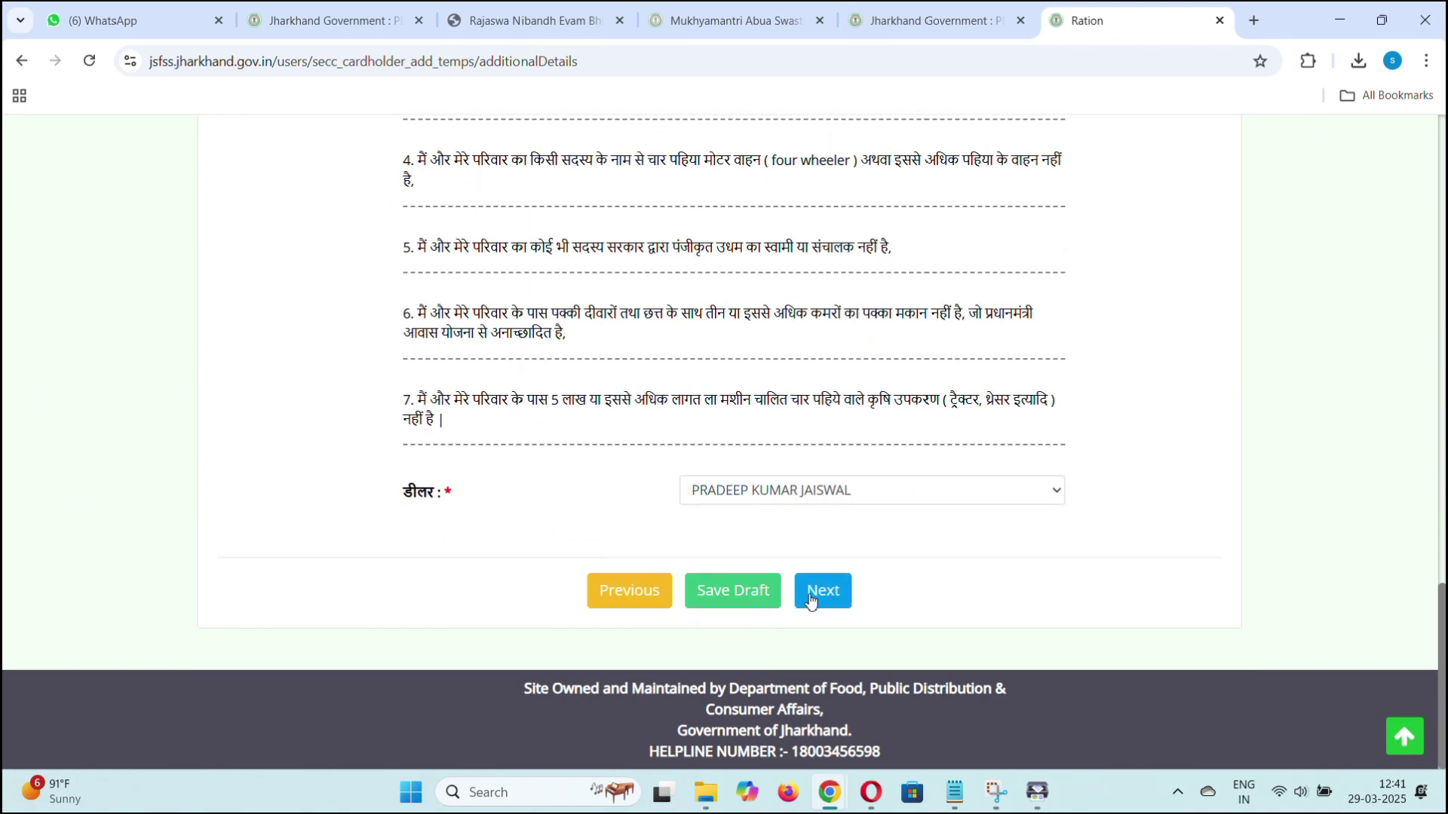
# Continue from the additional details to the family member step.
pyautogui.click(822, 591)
pyautogui.scroll(-10, 811, 535)
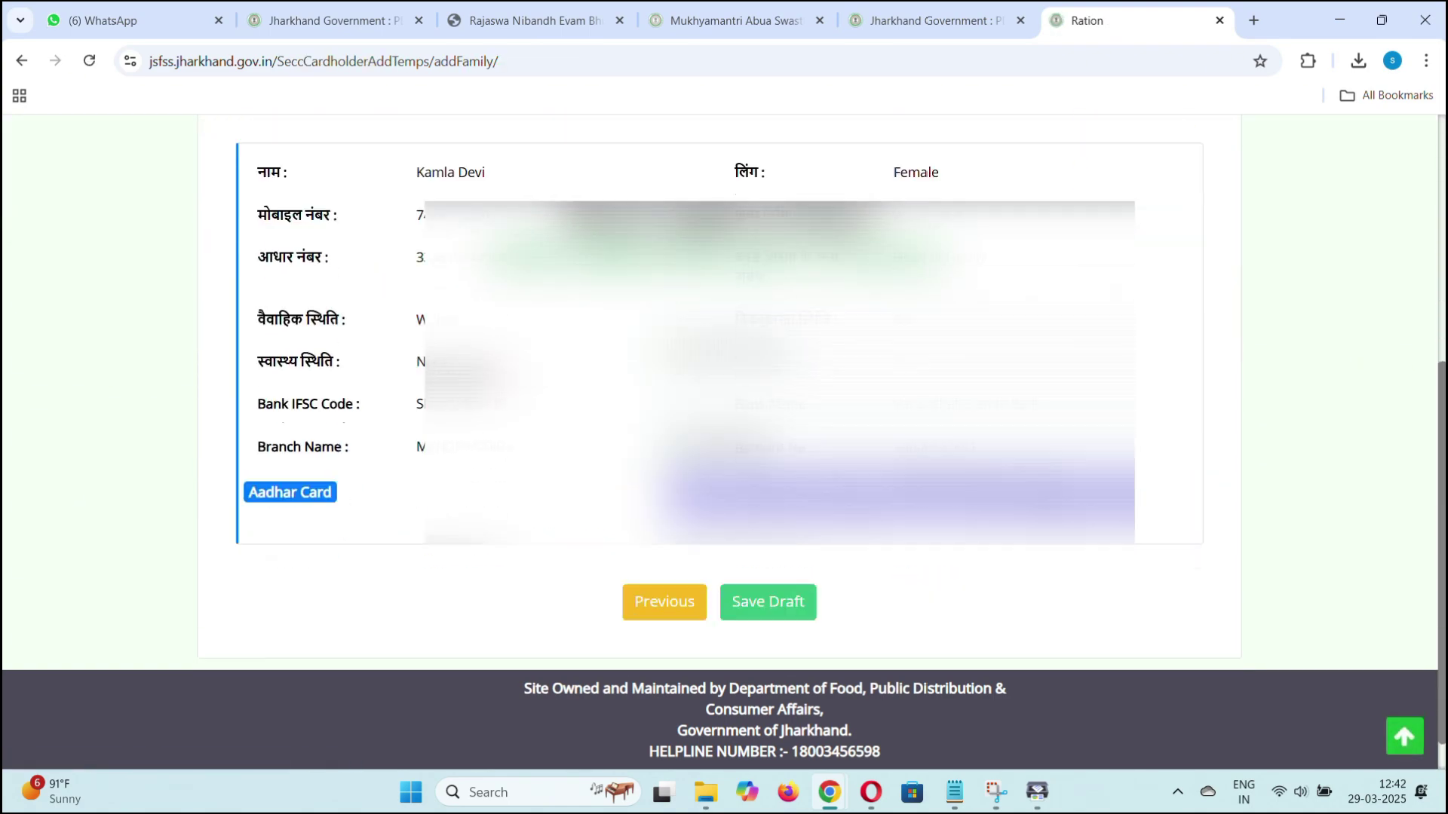
pyautogui.scroll(1, 720, 377)
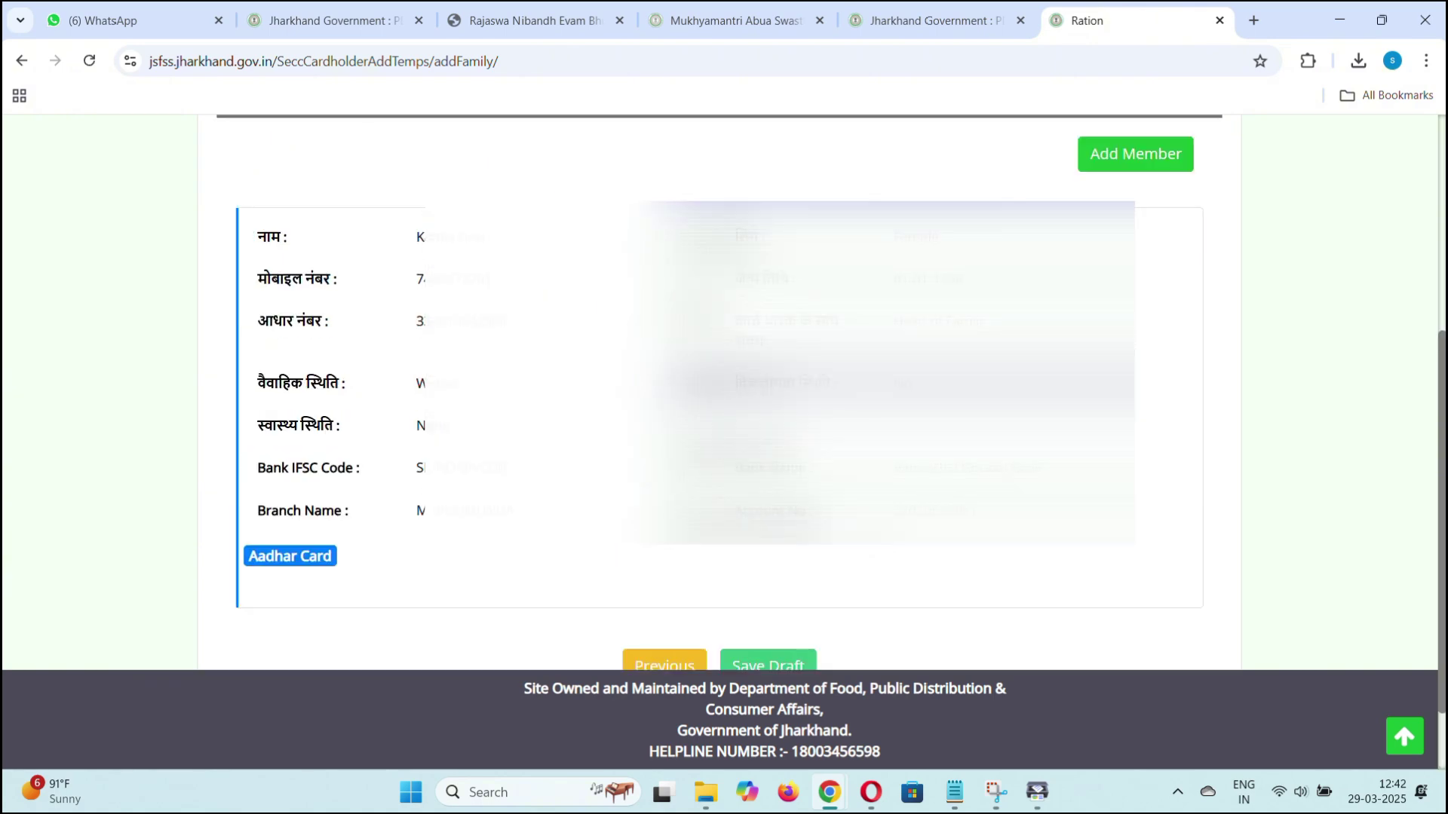
pyautogui.scroll(1, 1116, 262)
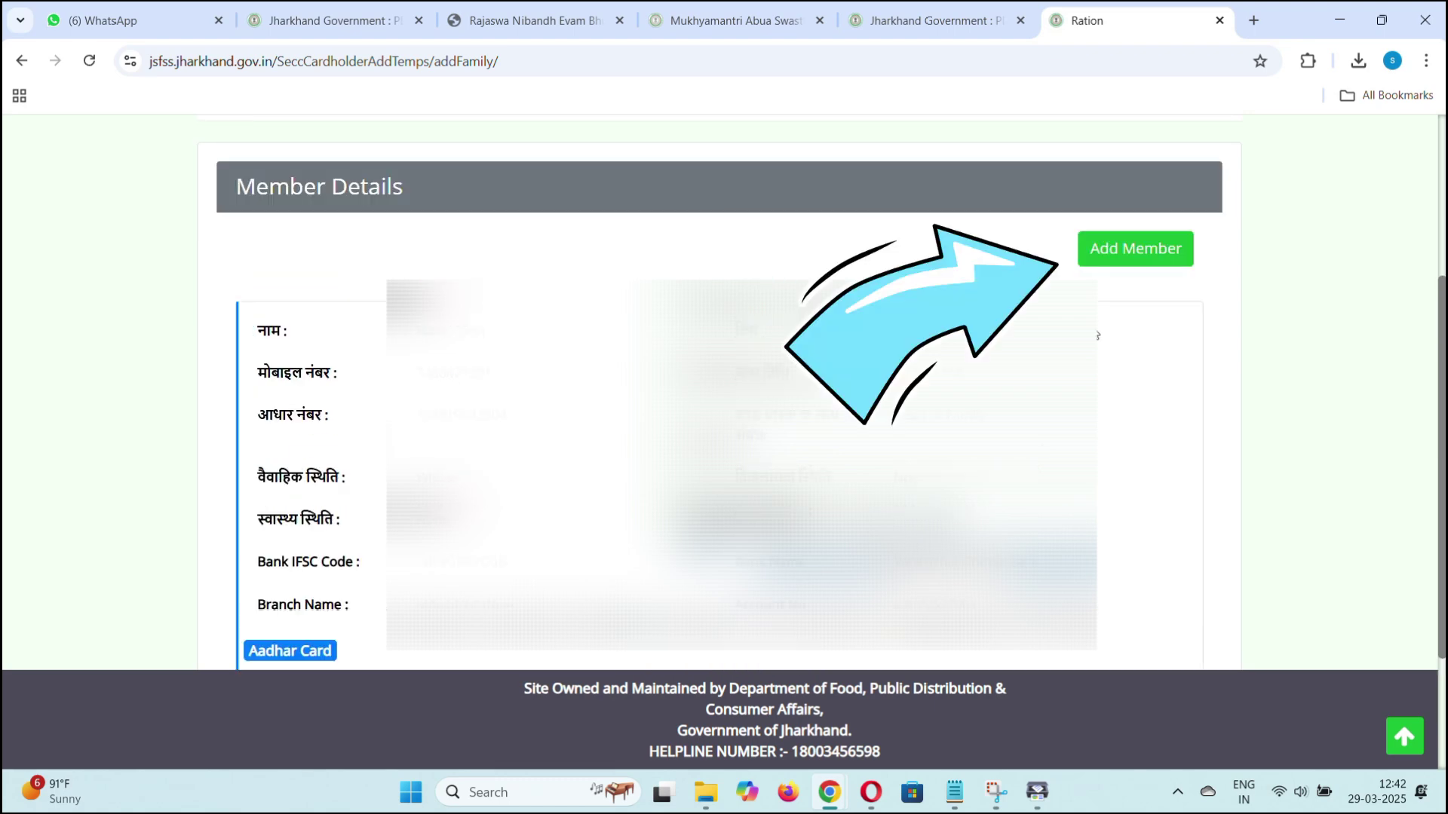
# Add a family member with English and Hindi names and birth date, then submit.
pyautogui.click(1117, 262)
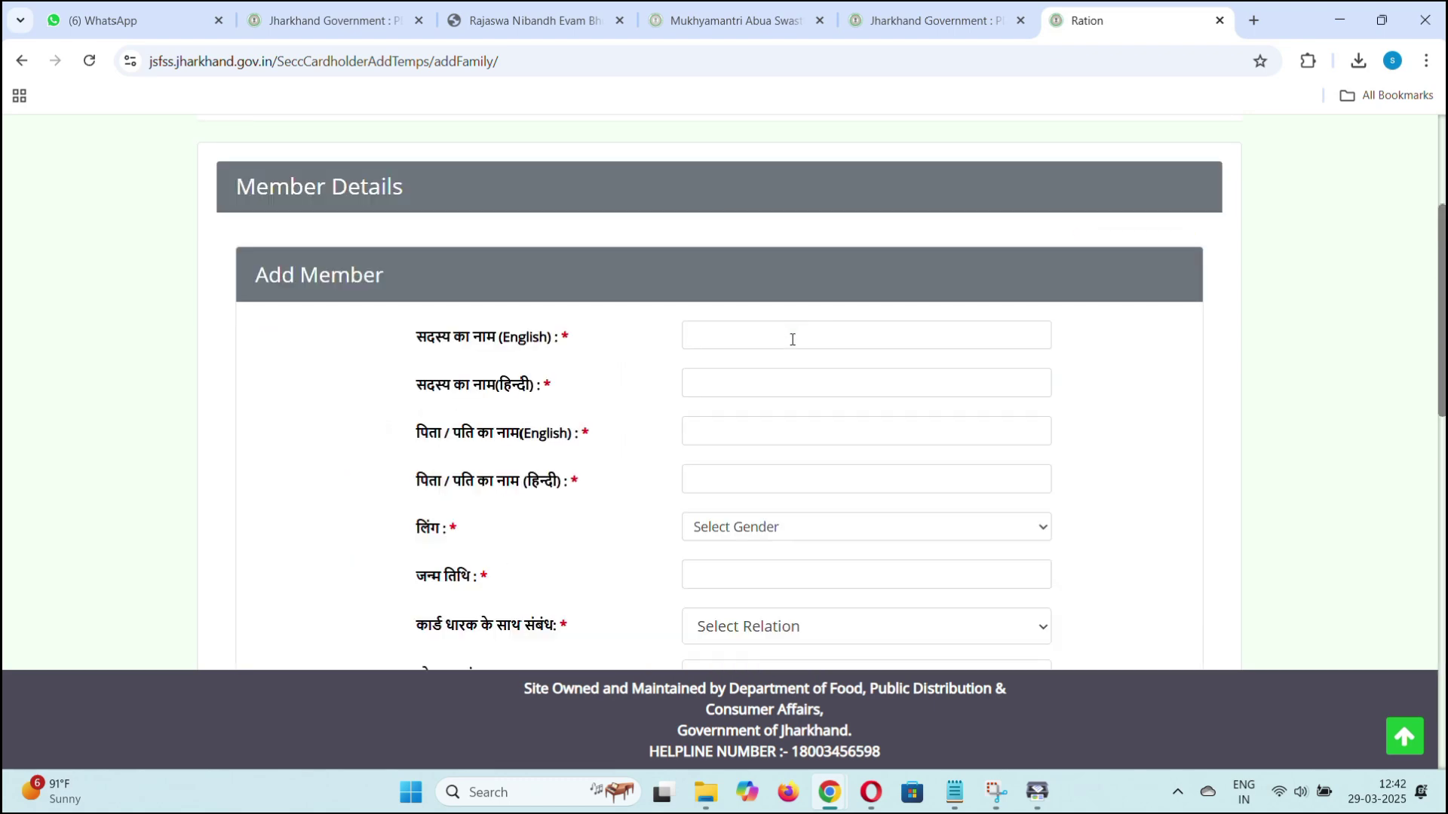
pyautogui.click(792, 336)
pyautogui.press('Tab')
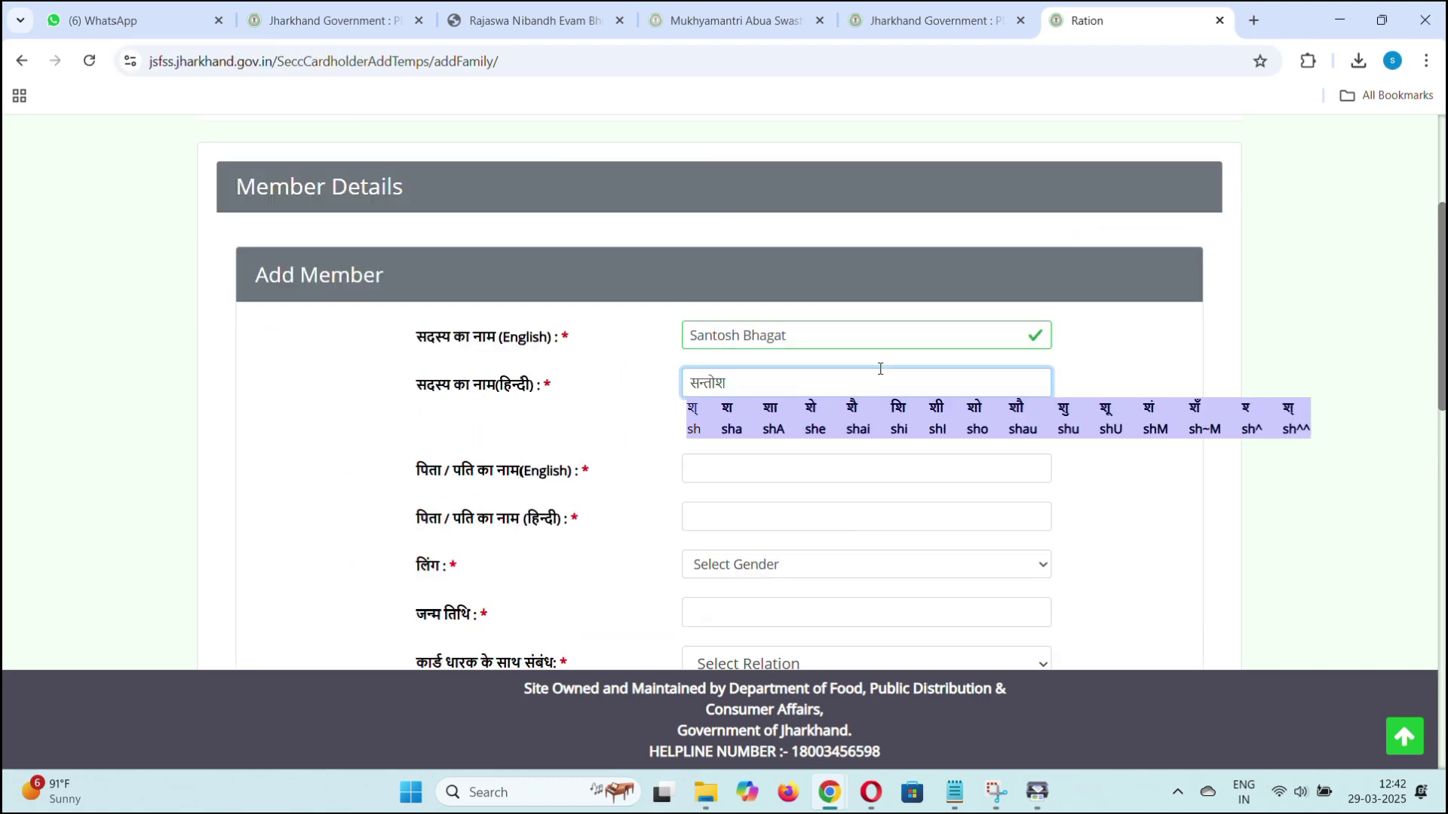
pyautogui.press('Tab')
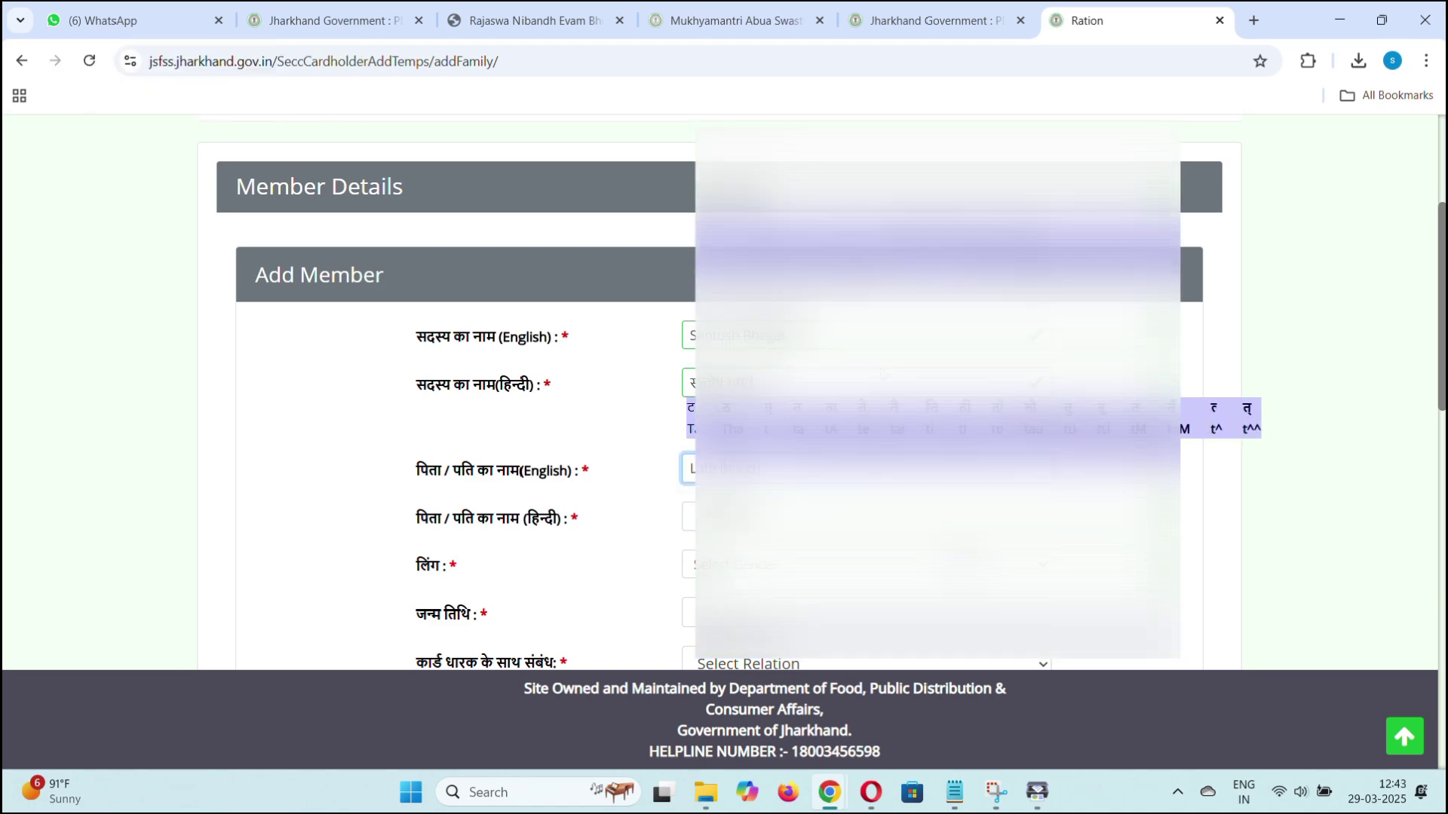
pyautogui.press('Tab')
pyautogui.press('Tab')
pyautogui.press('Tab')
pyautogui.click(757, 451)
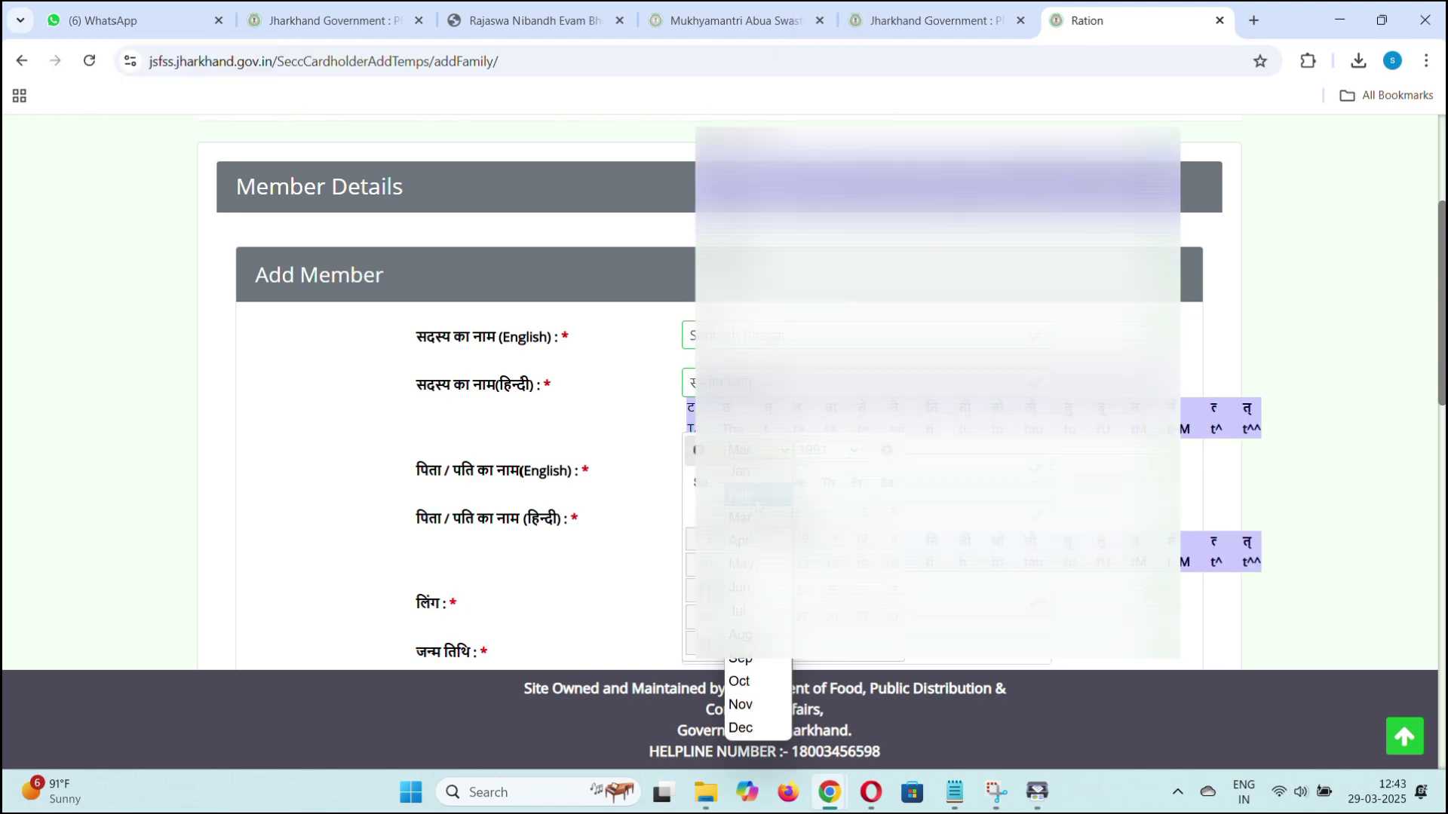
pyautogui.press('Tab')
pyautogui.press('Tab')
pyautogui.press('Tab')
pyautogui.press('Tab')
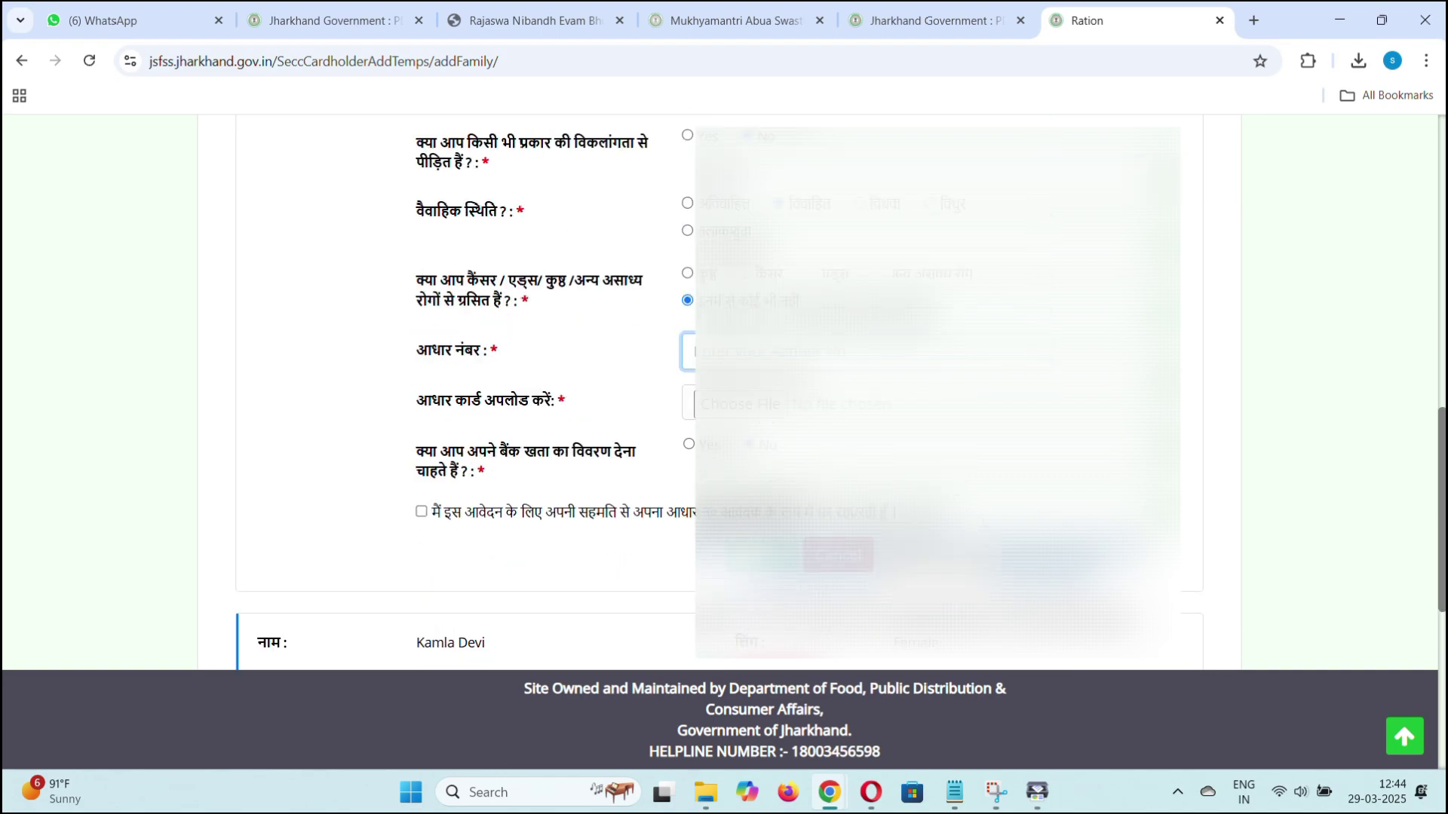
pyautogui.press('Return')
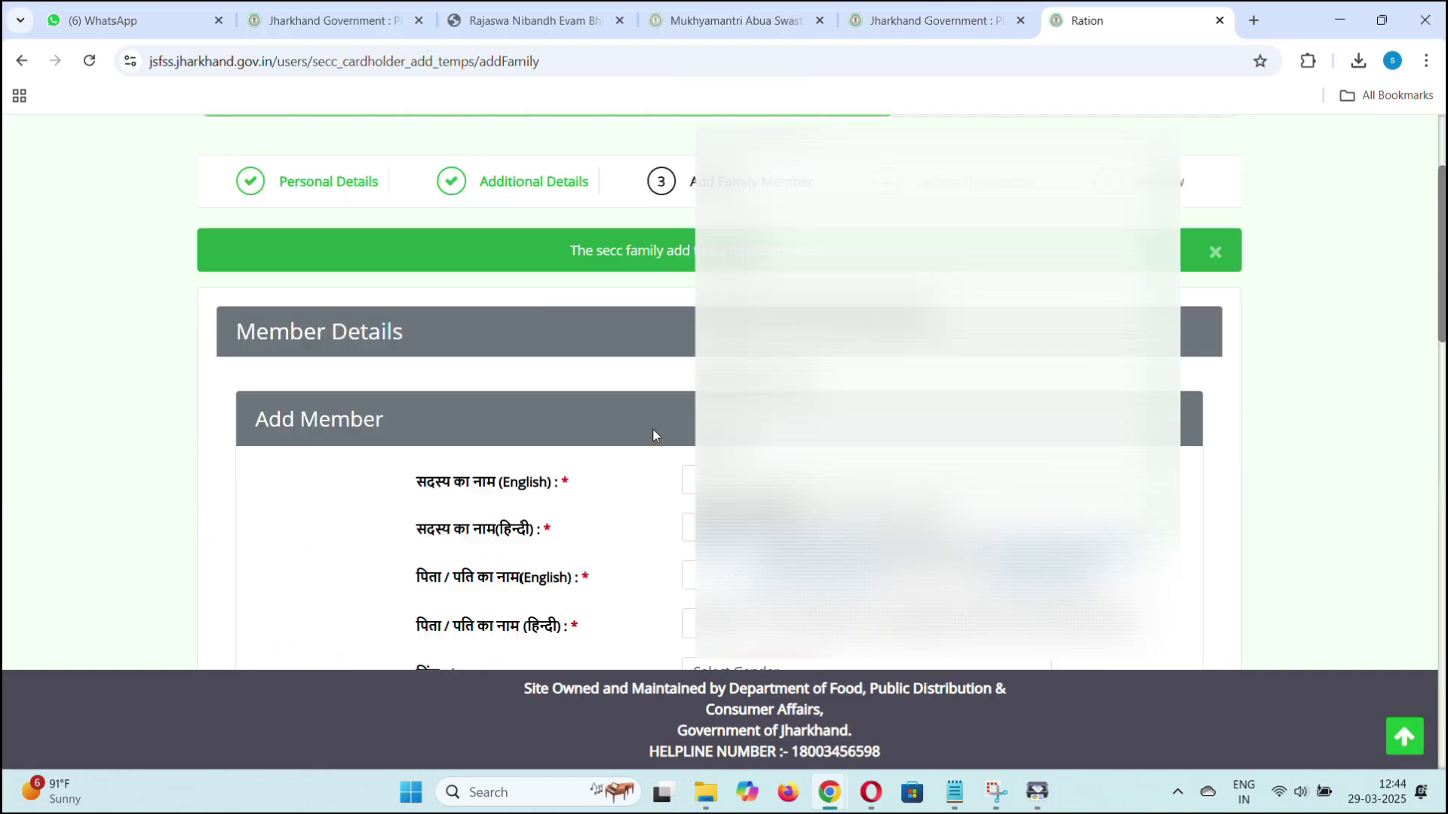
# Accept the next member's Hindi and father's Hindi names and move to the relation field.
pyautogui.press('Tab')
pyautogui.press('Tab')
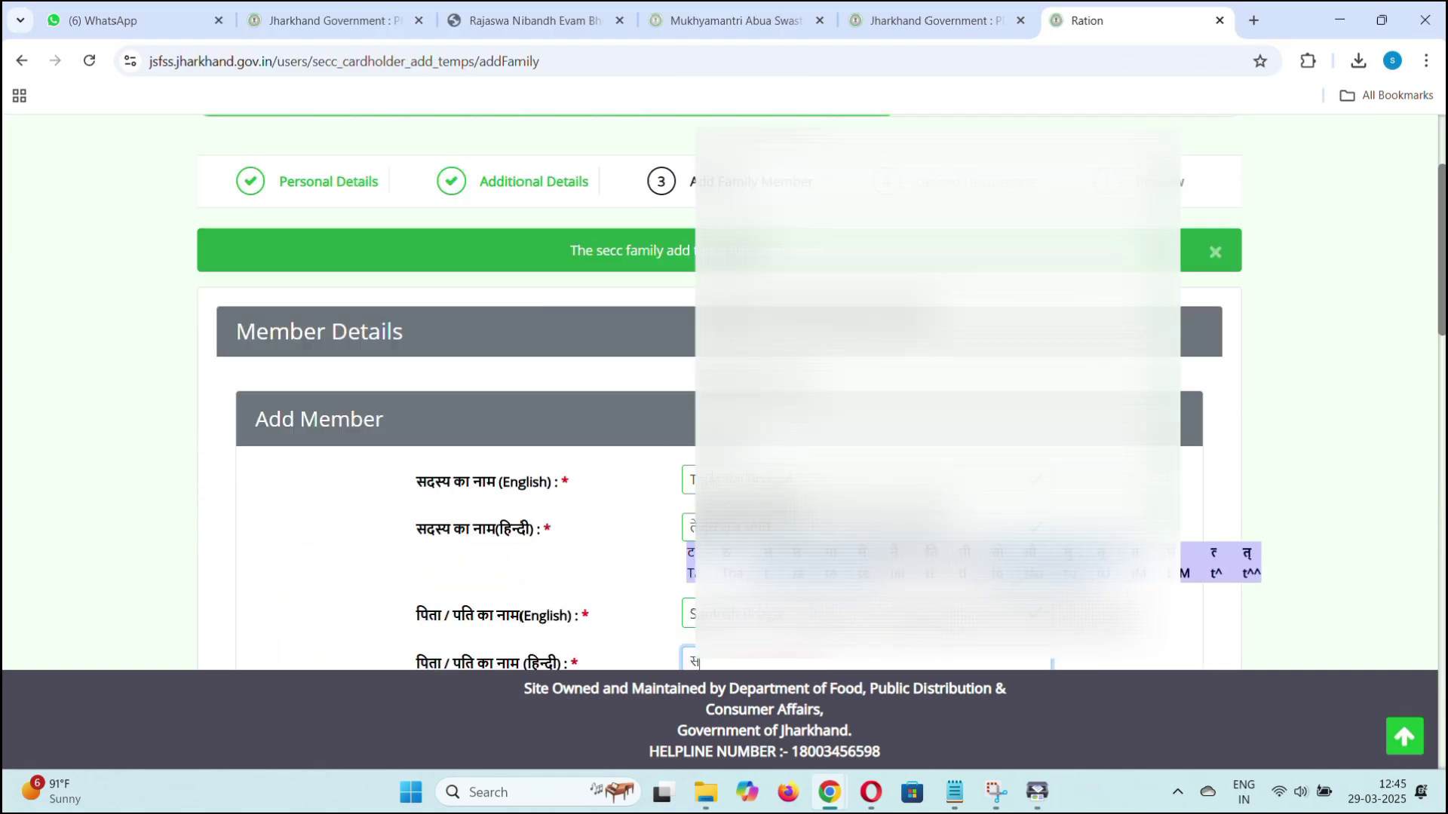
pyautogui.press('Tab')
pyautogui.press('Tab')
pyautogui.press('Tab')
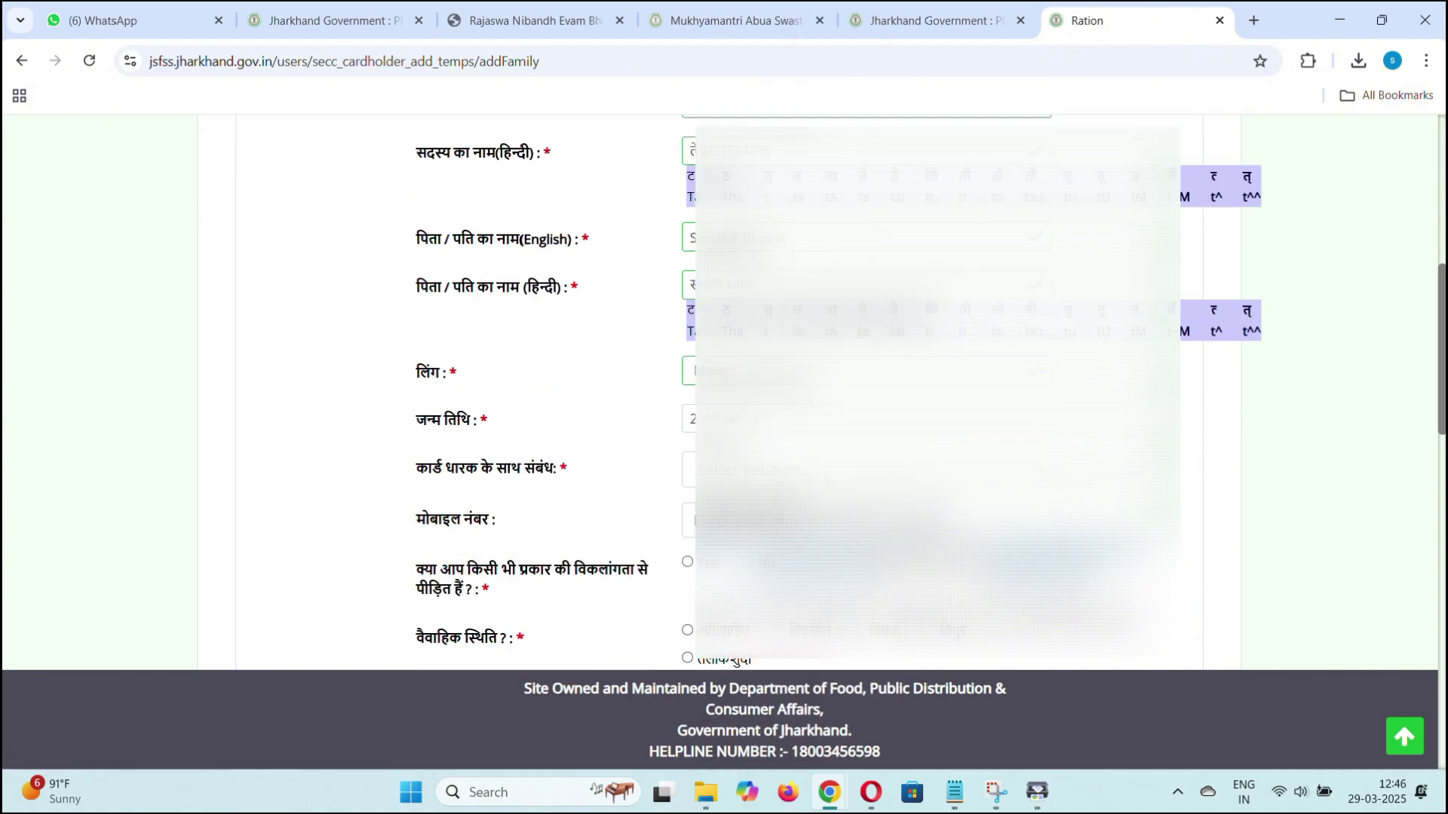
pyautogui.press('Tab')
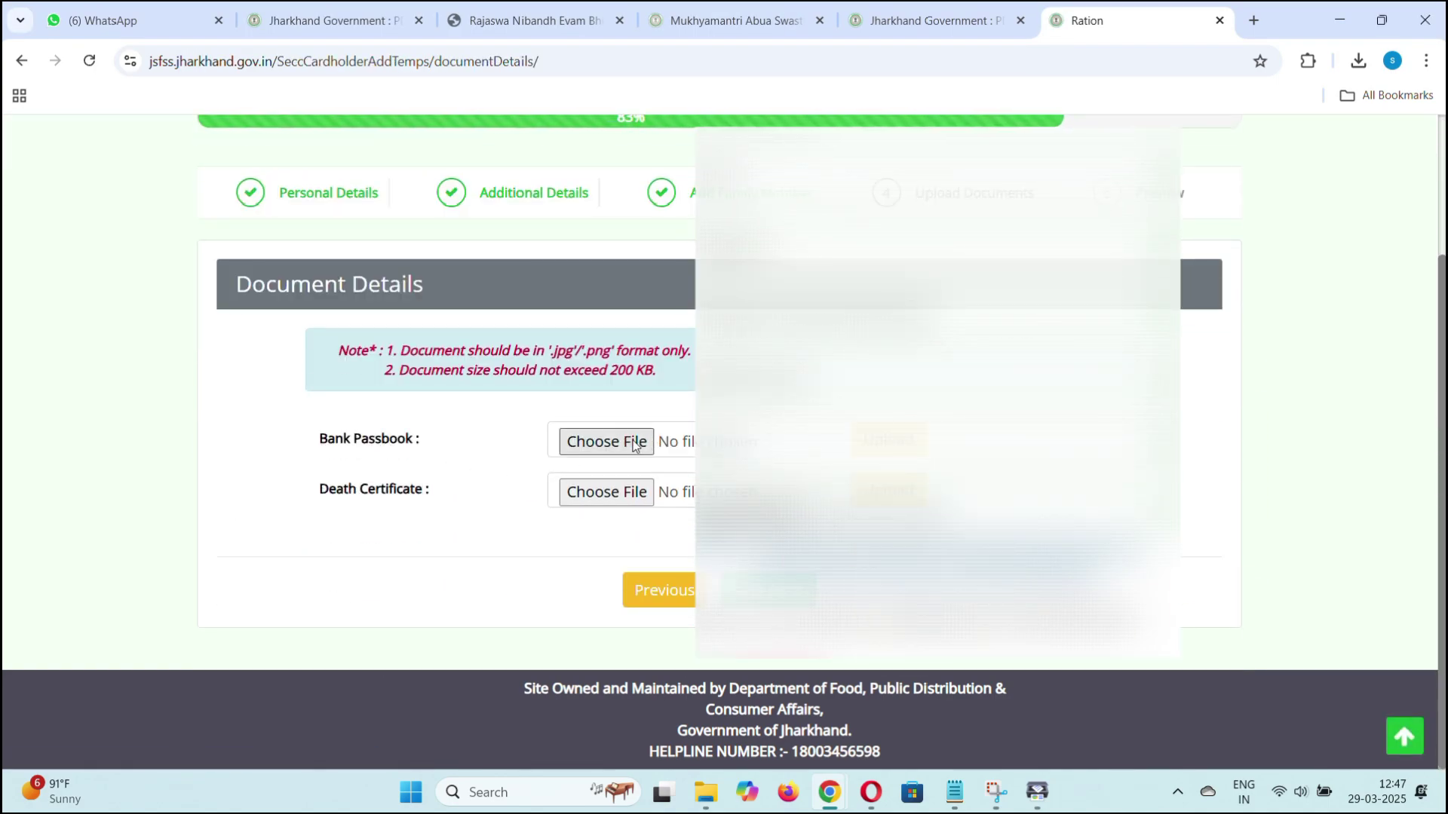
# Choose the passbook image for the Bank Passbook field and upload it.
pyautogui.click(635, 444)
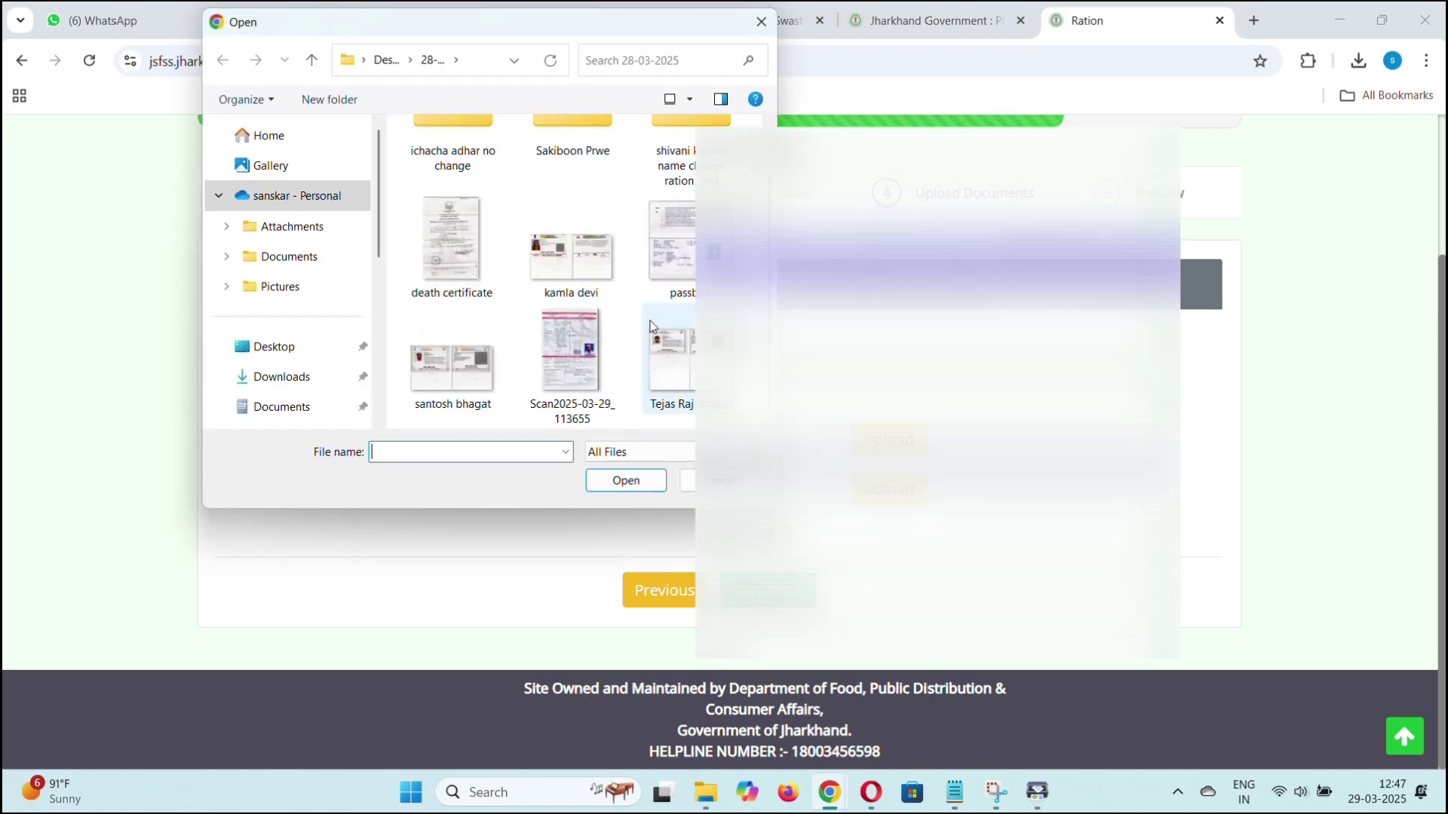
pyautogui.click(673, 245)
pyautogui.click(646, 480)
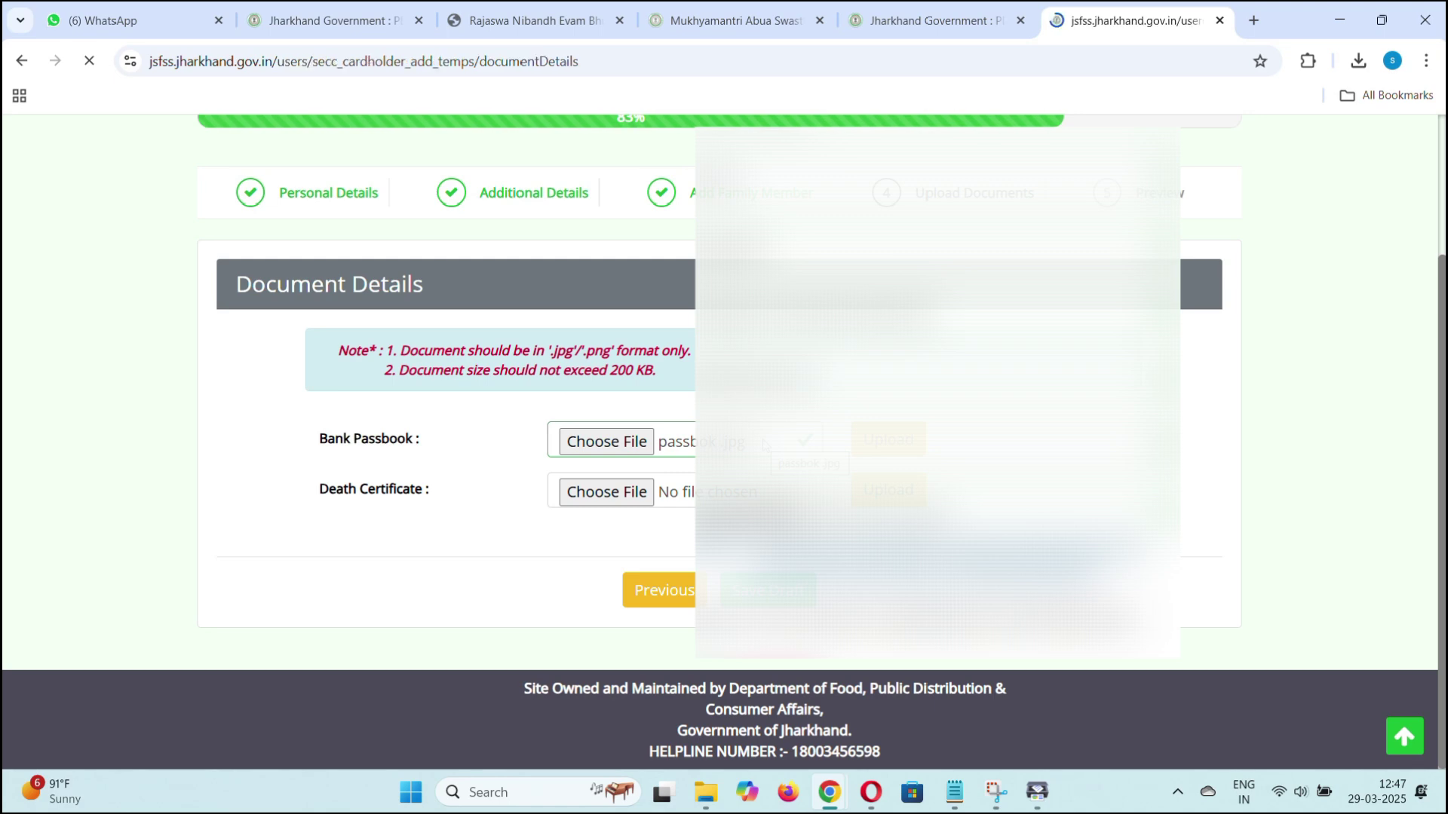
# Select the death certificate image, which is rejected as larger than 200 KB, and select it again.
pyautogui.scroll(-3, 600, 494)
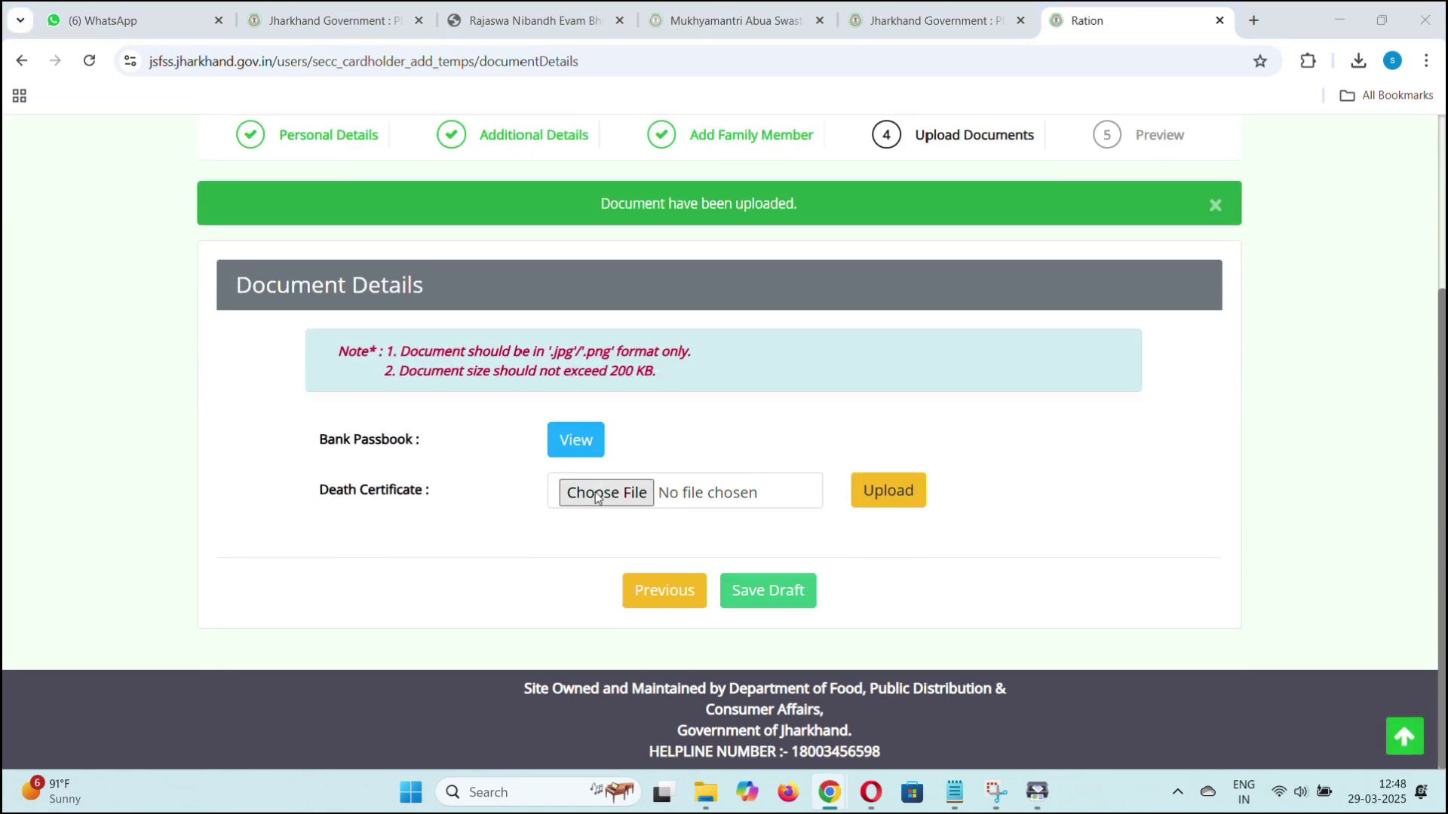
pyautogui.click(596, 494)
pyautogui.click(420, 317)
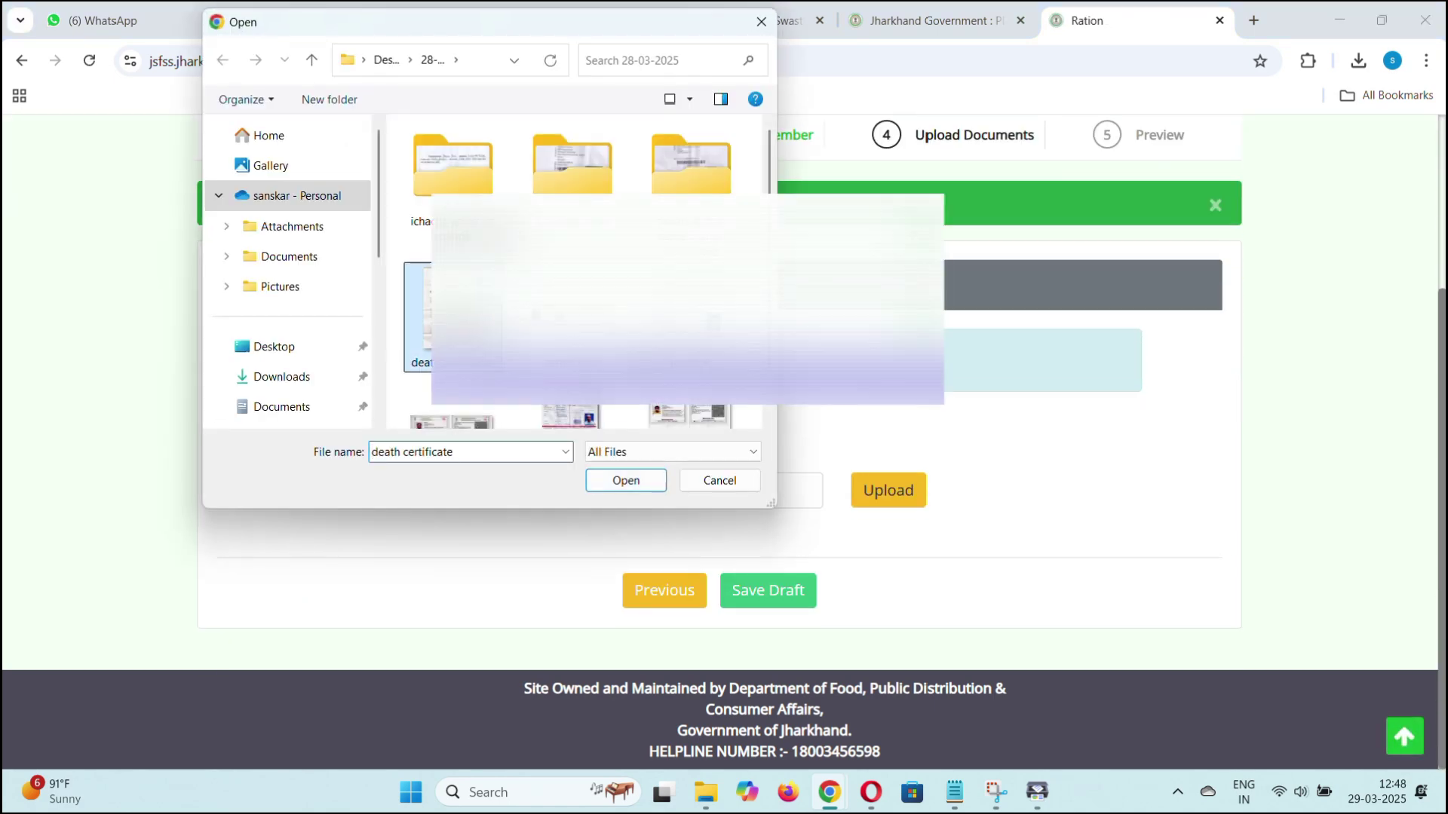
pyautogui.click(618, 483)
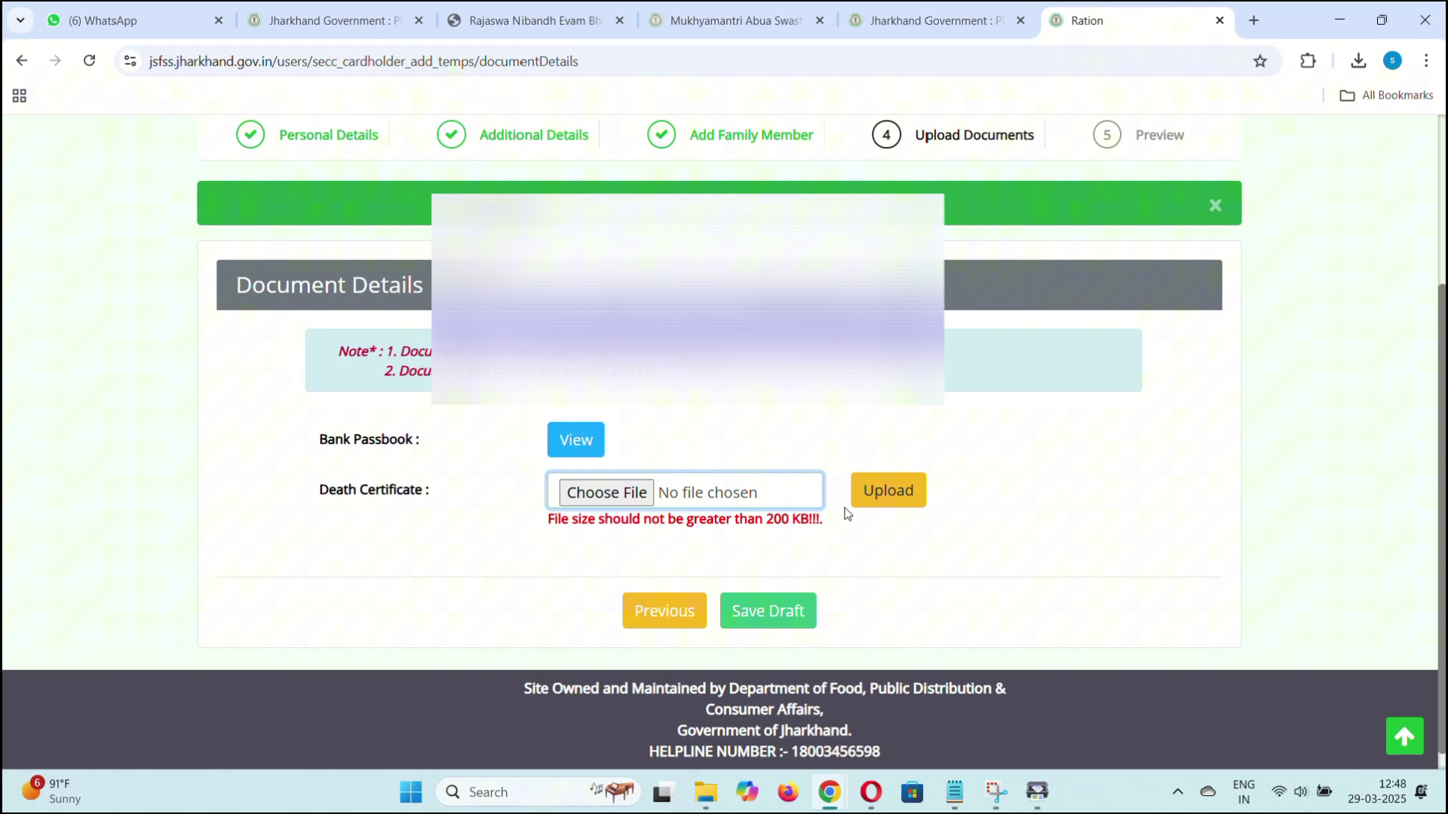
pyautogui.click(611, 502)
pyautogui.click(450, 313)
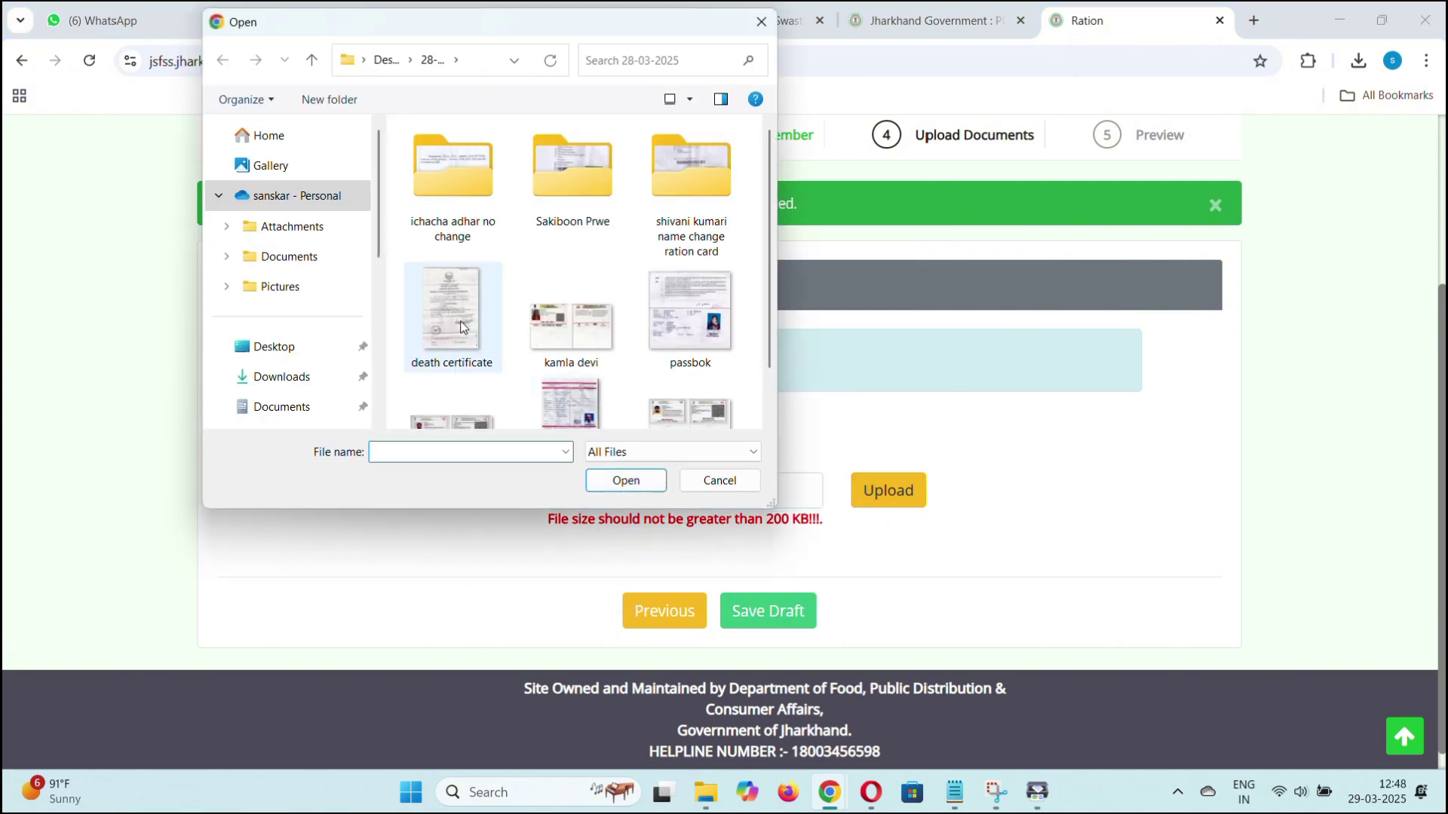
# Open the death certificate image in Microsoft Office Picture Manager.
pyautogui.rightClick(459, 313)
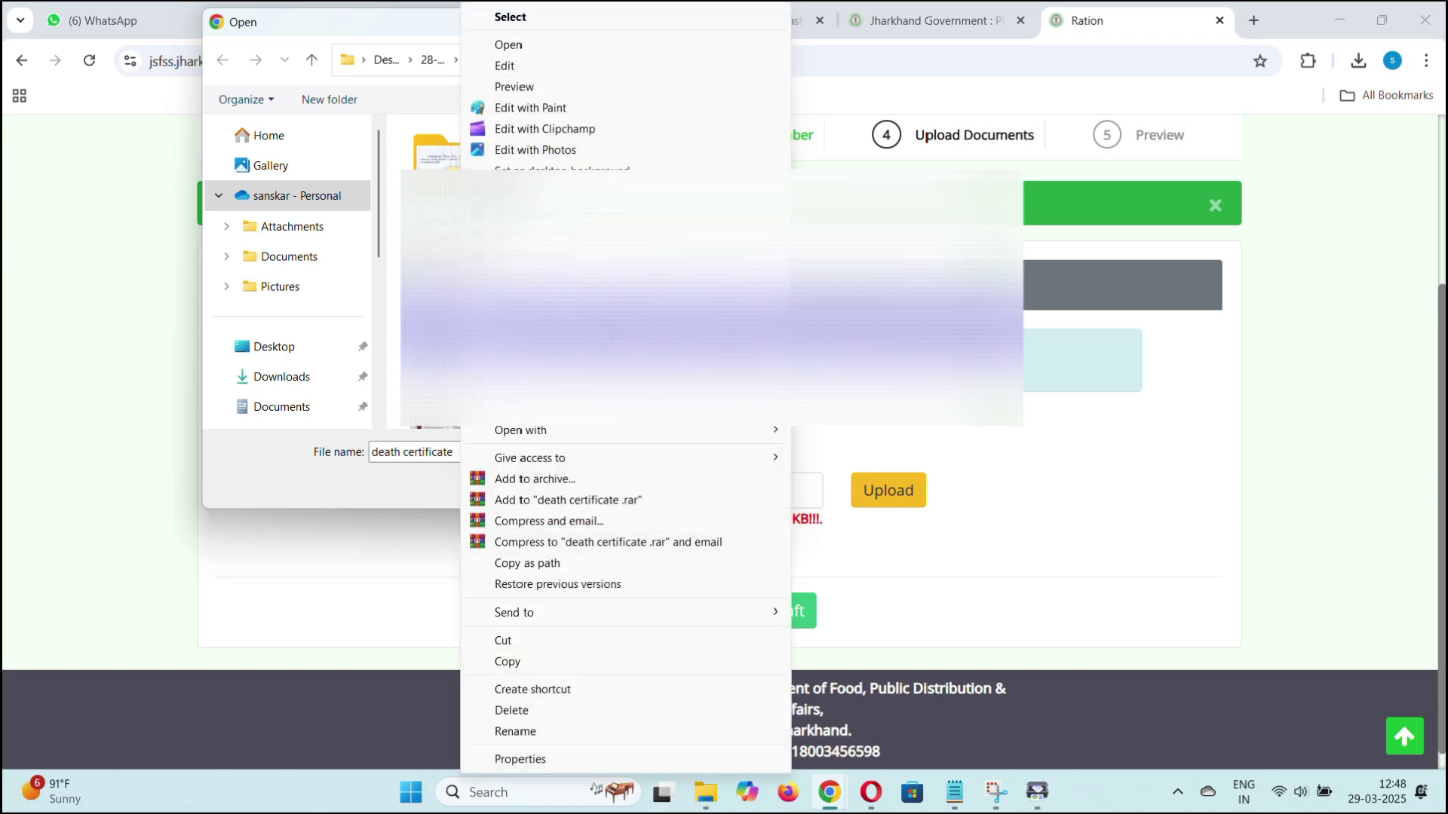
pyautogui.click(563, 51)
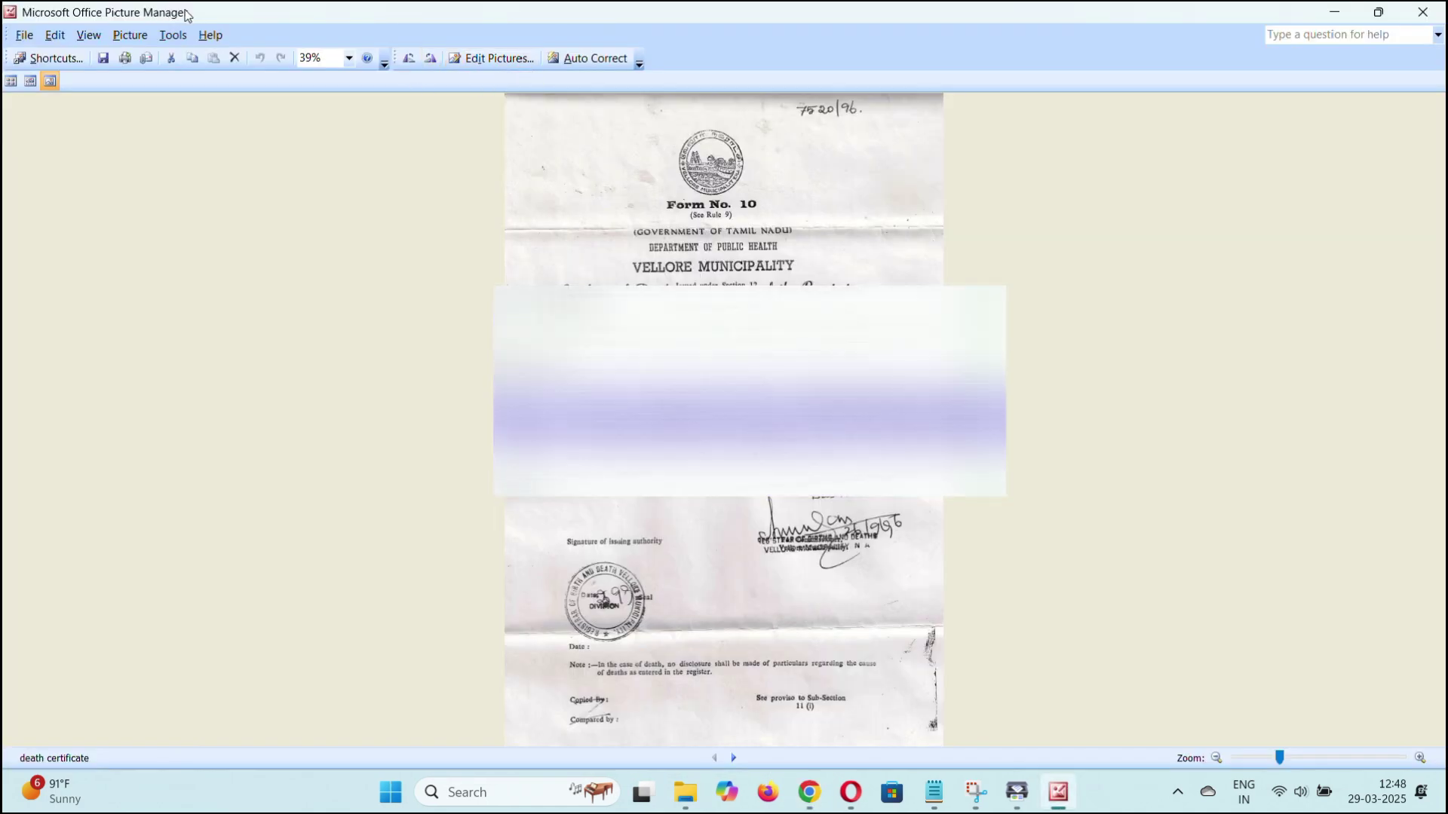
pyautogui.hotkey('alt', 'F4')
pyautogui.click(451, 313)
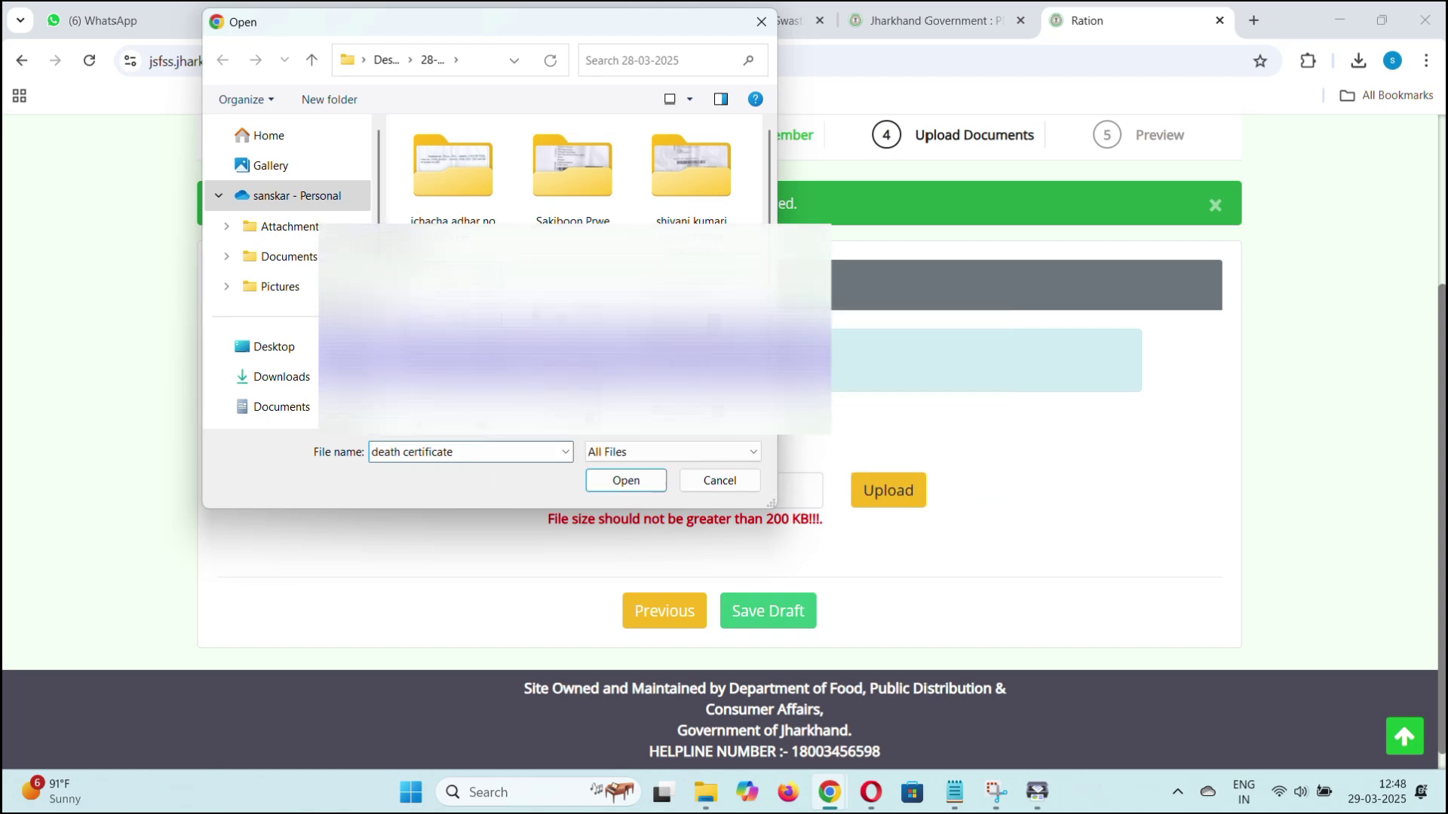
pyautogui.rightClick(451, 313)
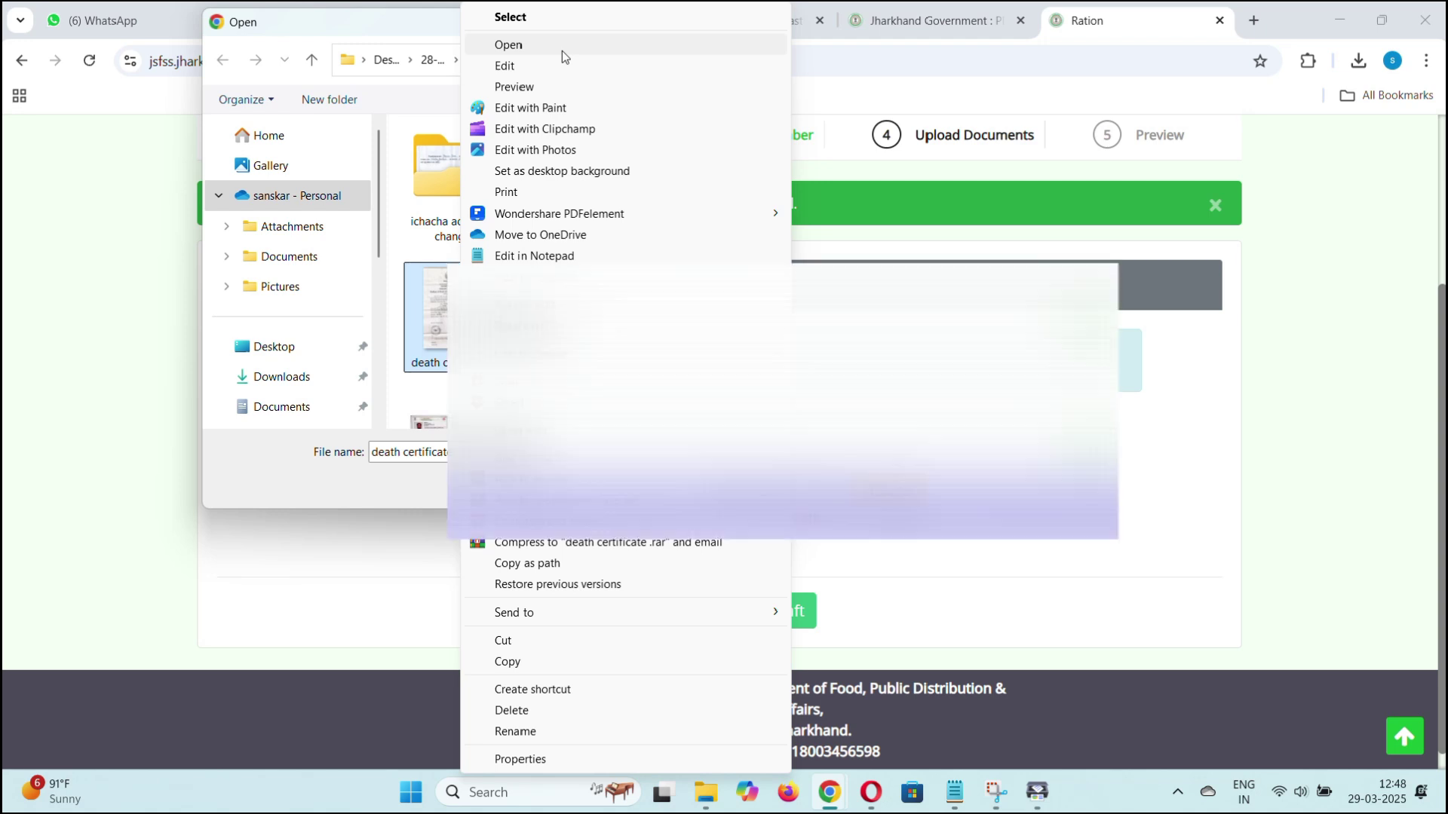
pyautogui.click(562, 47)
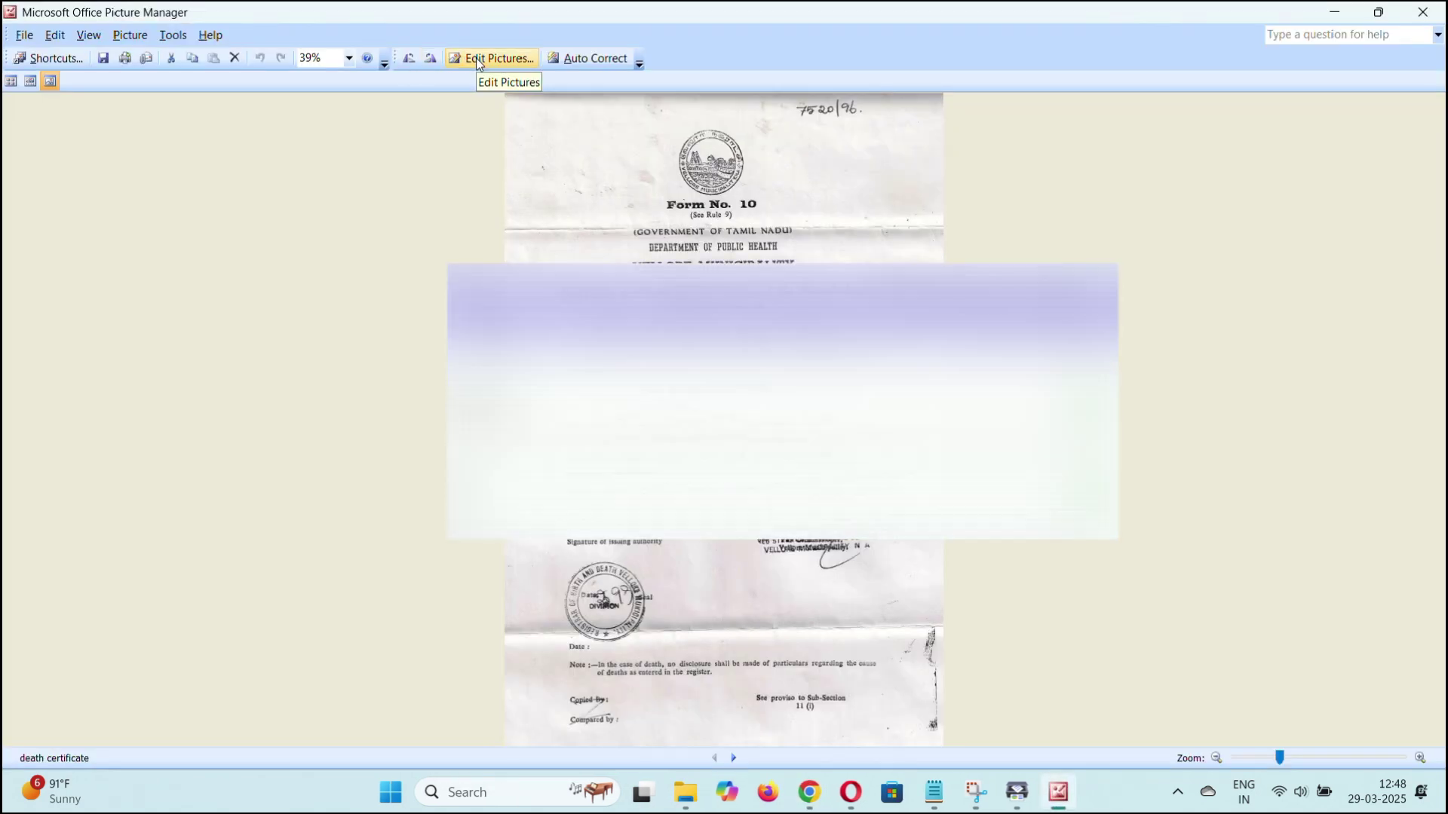
# Resize the death certificate picture to 80% and save it.
pyautogui.click(497, 59)
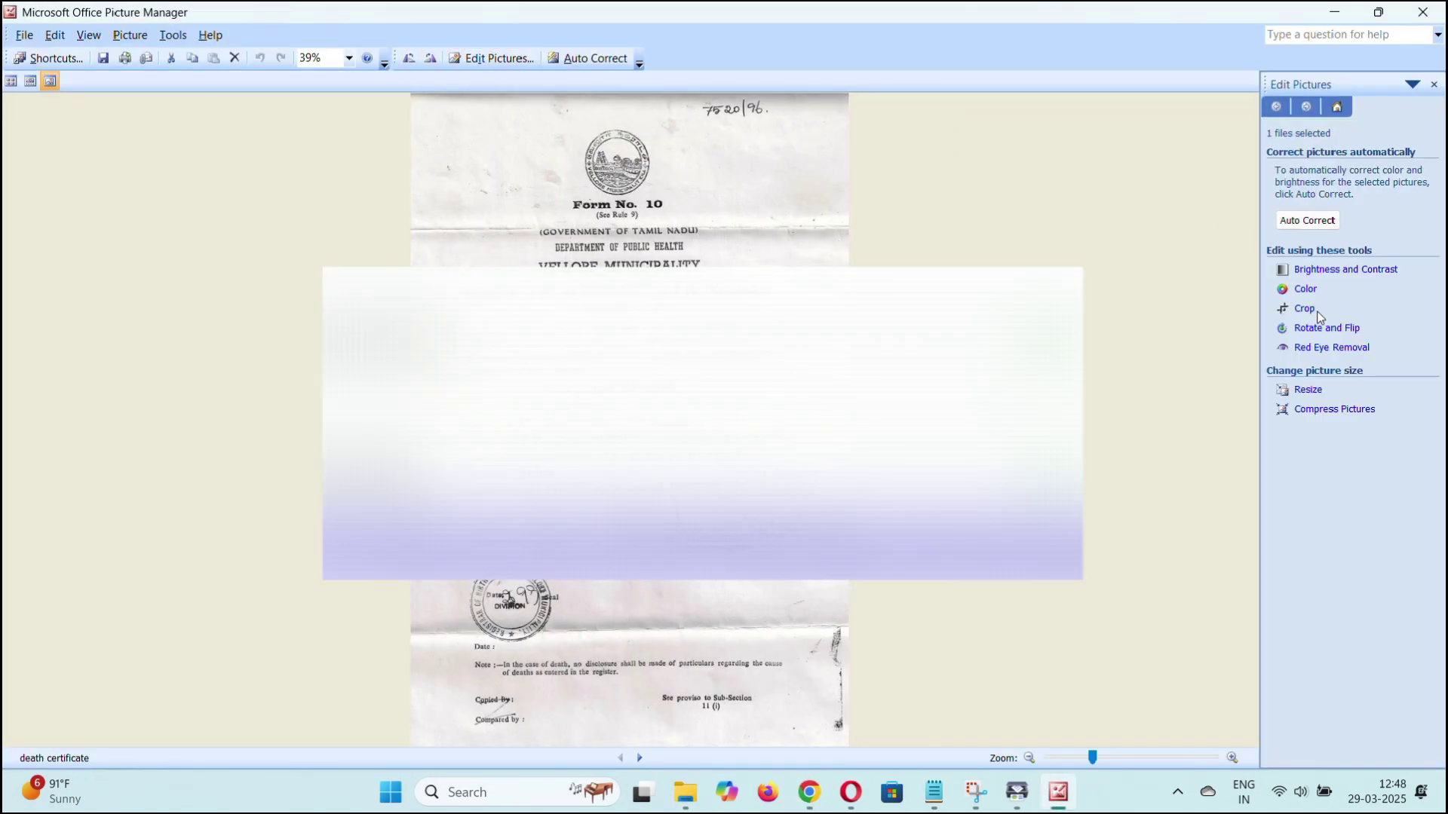
pyautogui.click(1312, 391)
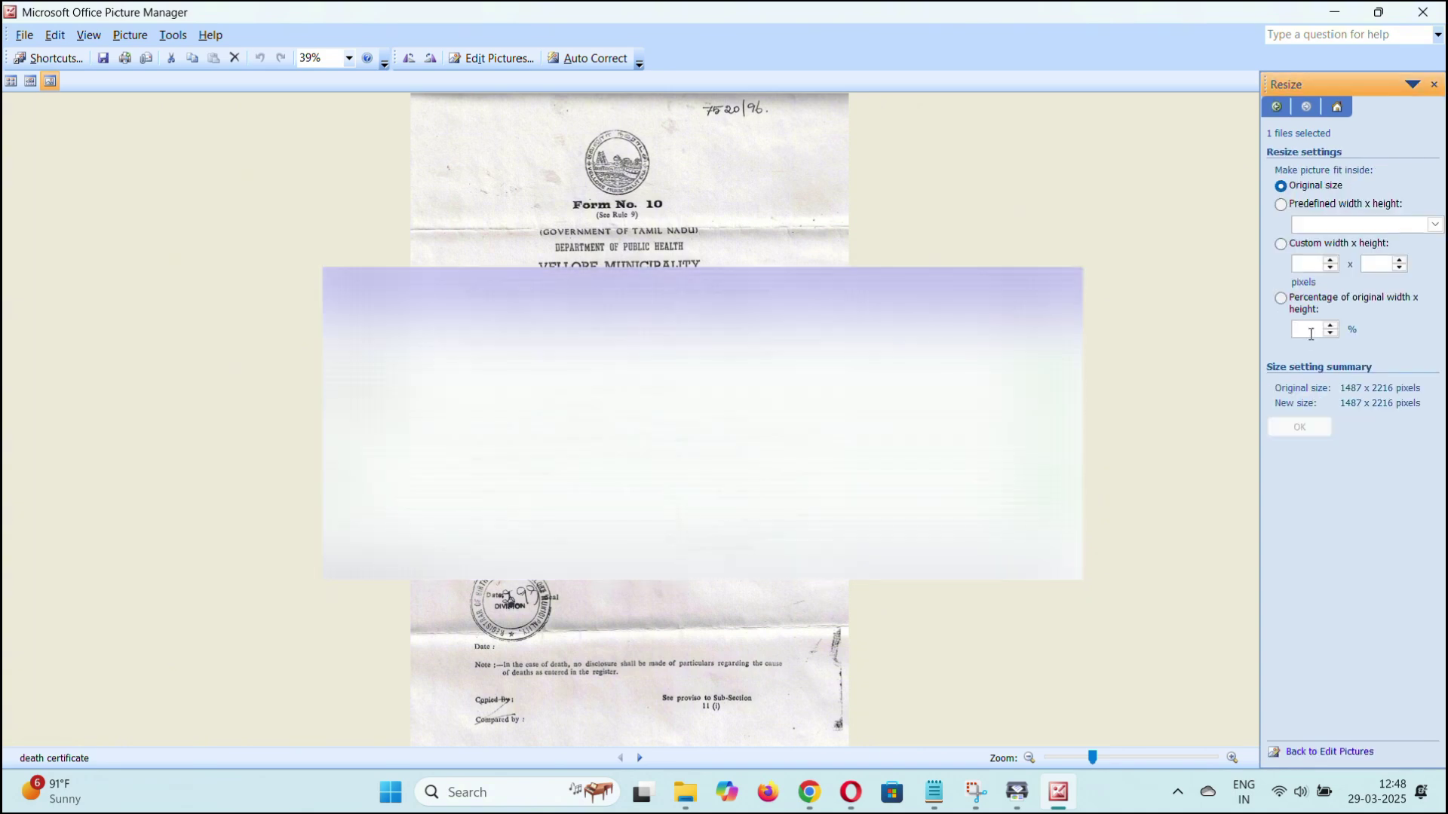
pyautogui.click(1311, 334)
pyautogui.write('80')
pyautogui.click(1299, 427)
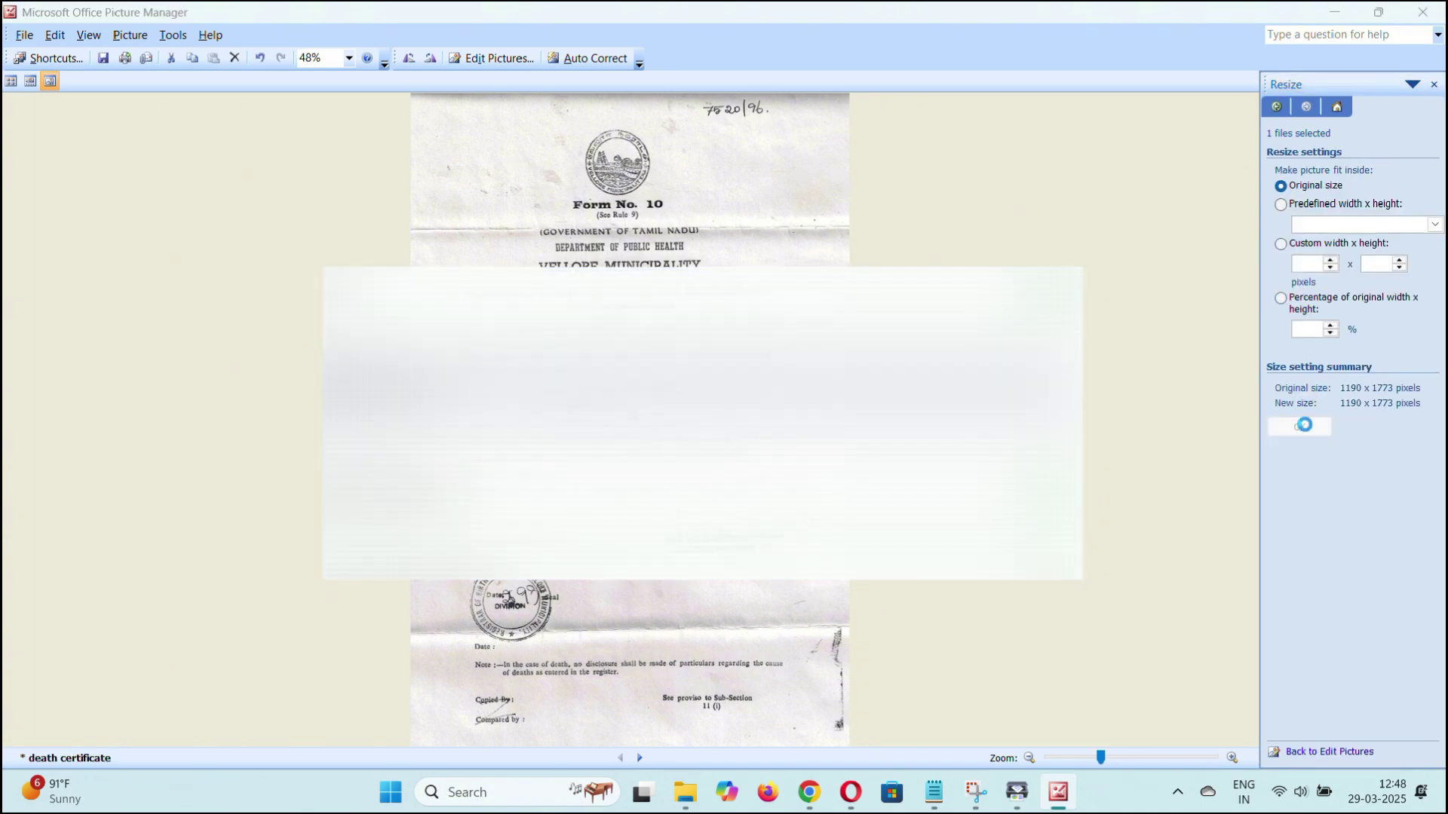
pyautogui.hotkey('ctrl', 's')
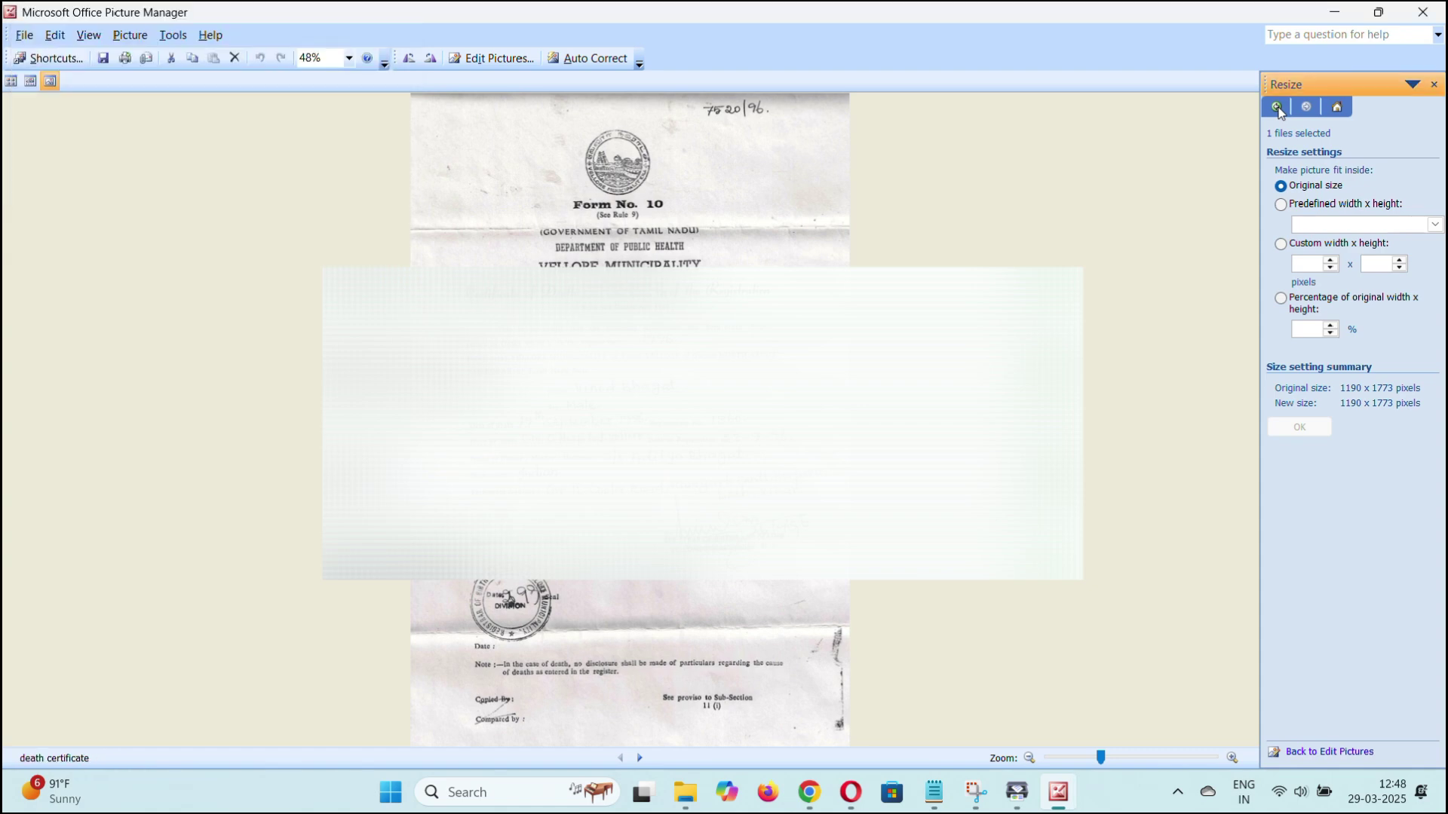
# Check the file size, resize the picture again to 90% to reach 182 KB, and close Picture Manager.
pyautogui.click(1346, 411)
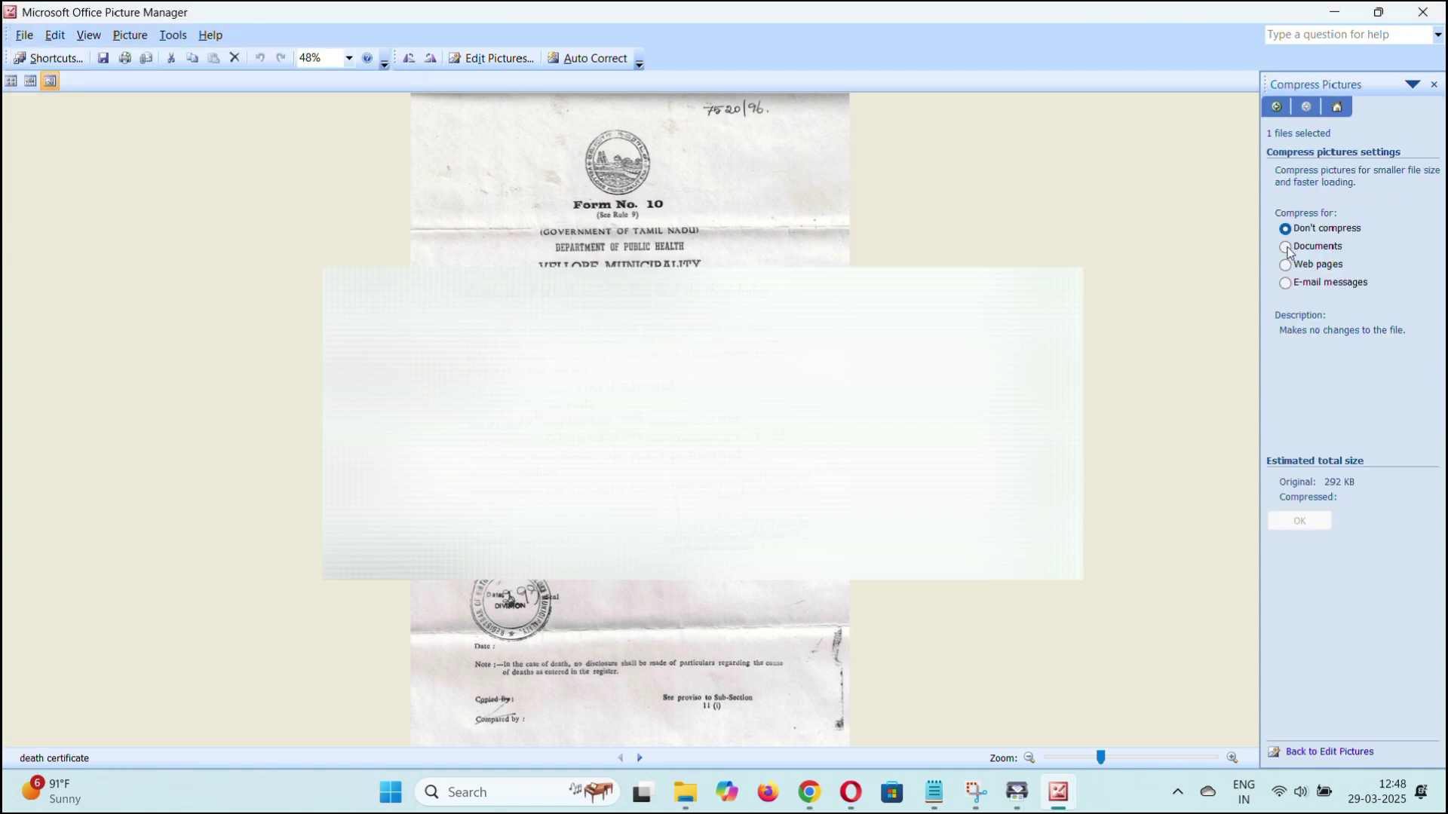
pyautogui.click(1277, 106)
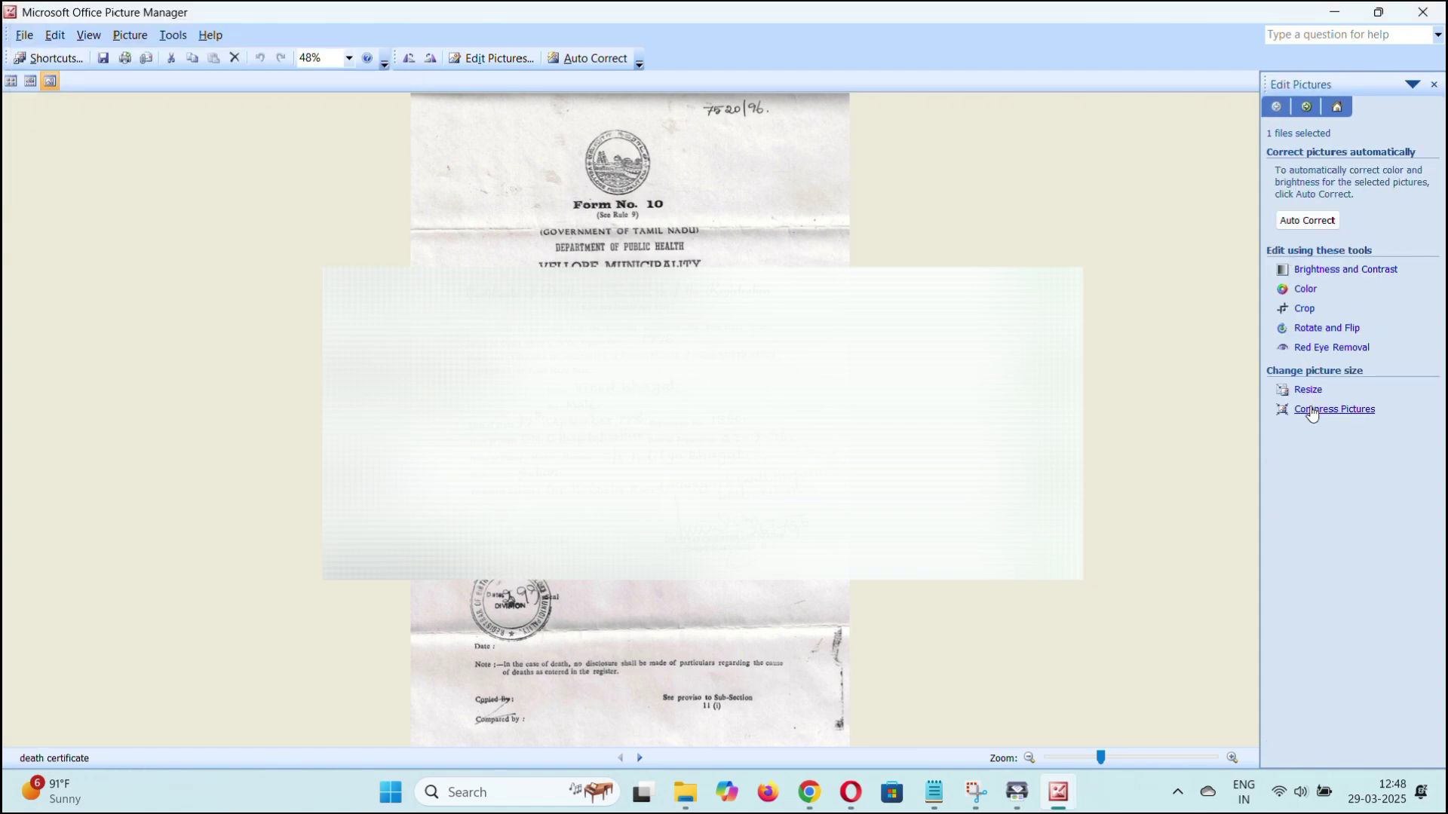
pyautogui.click(1308, 391)
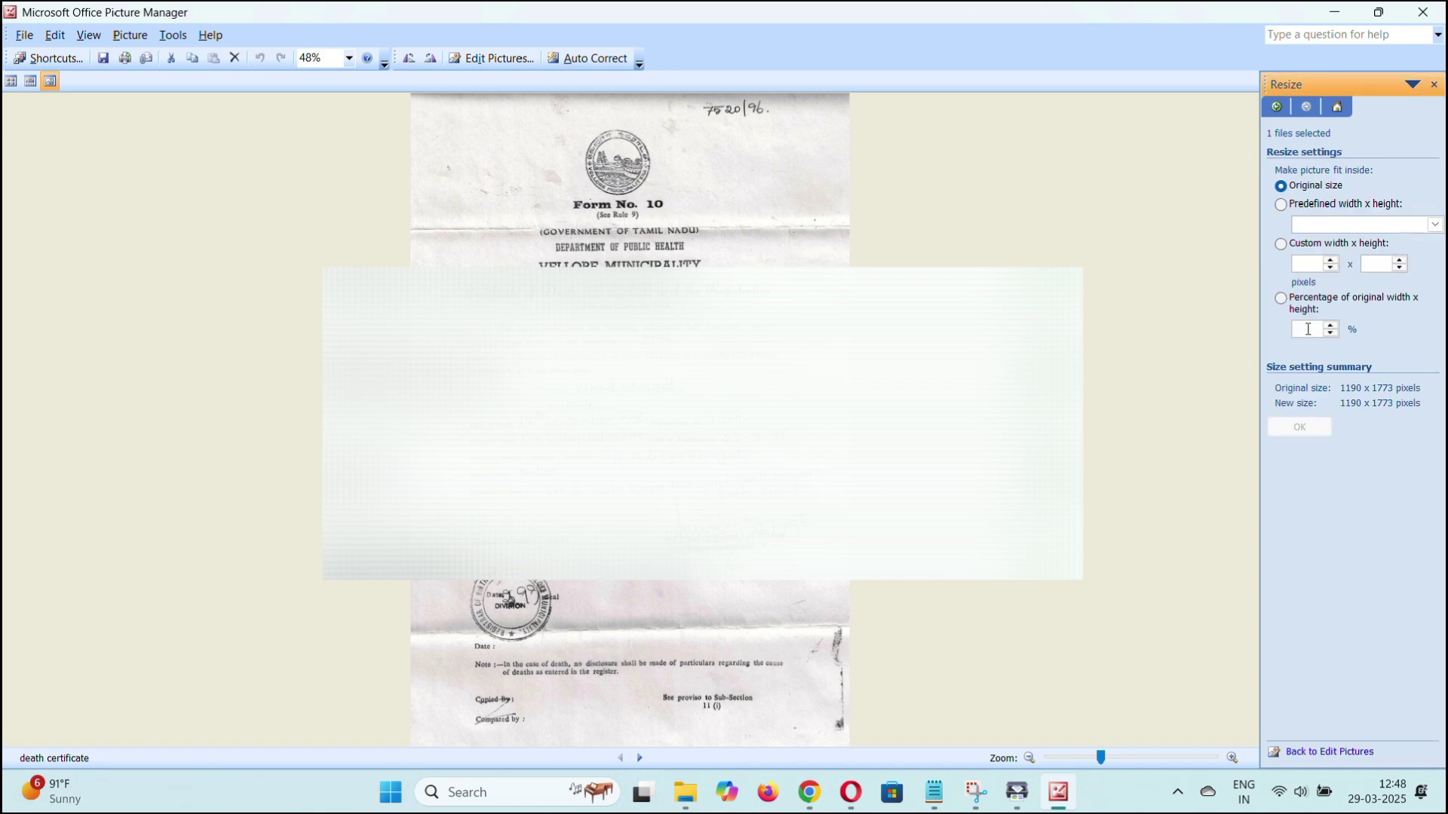
pyautogui.click(1309, 329)
pyautogui.write('90')
pyautogui.click(1301, 428)
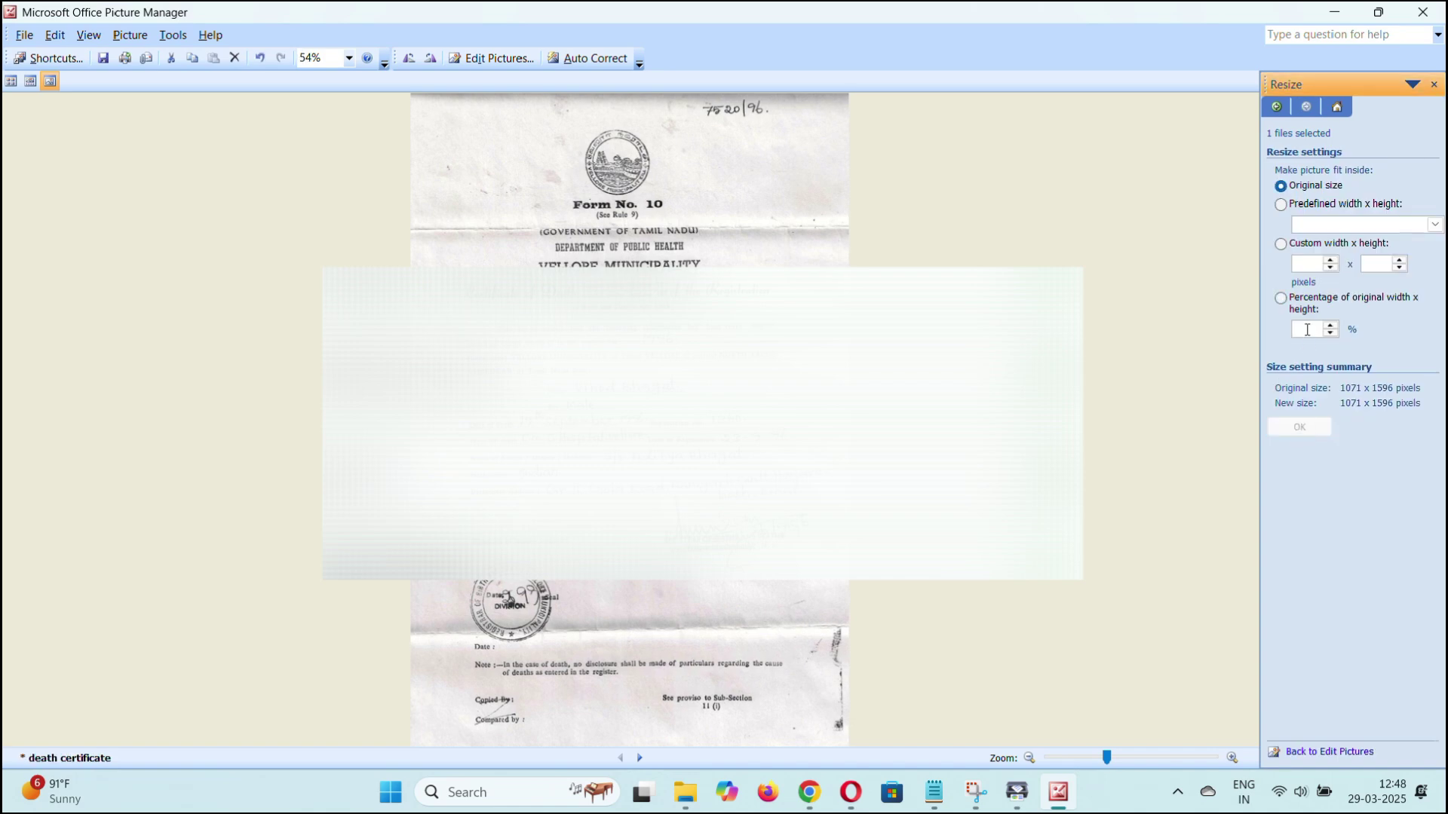
pyautogui.hotkey('ctrl', 'z')
pyautogui.click(1417, 17)
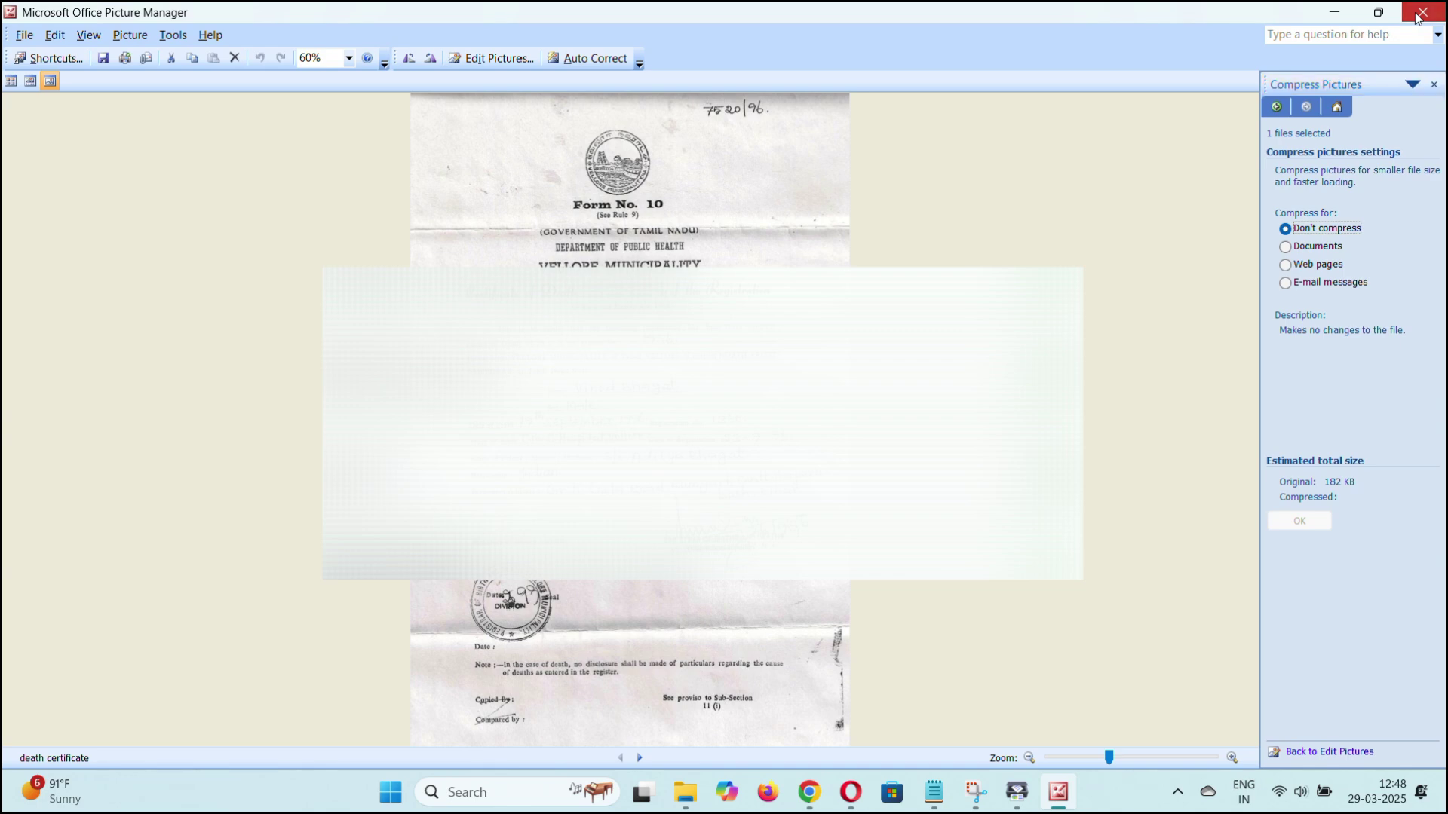
pyautogui.press('Return')
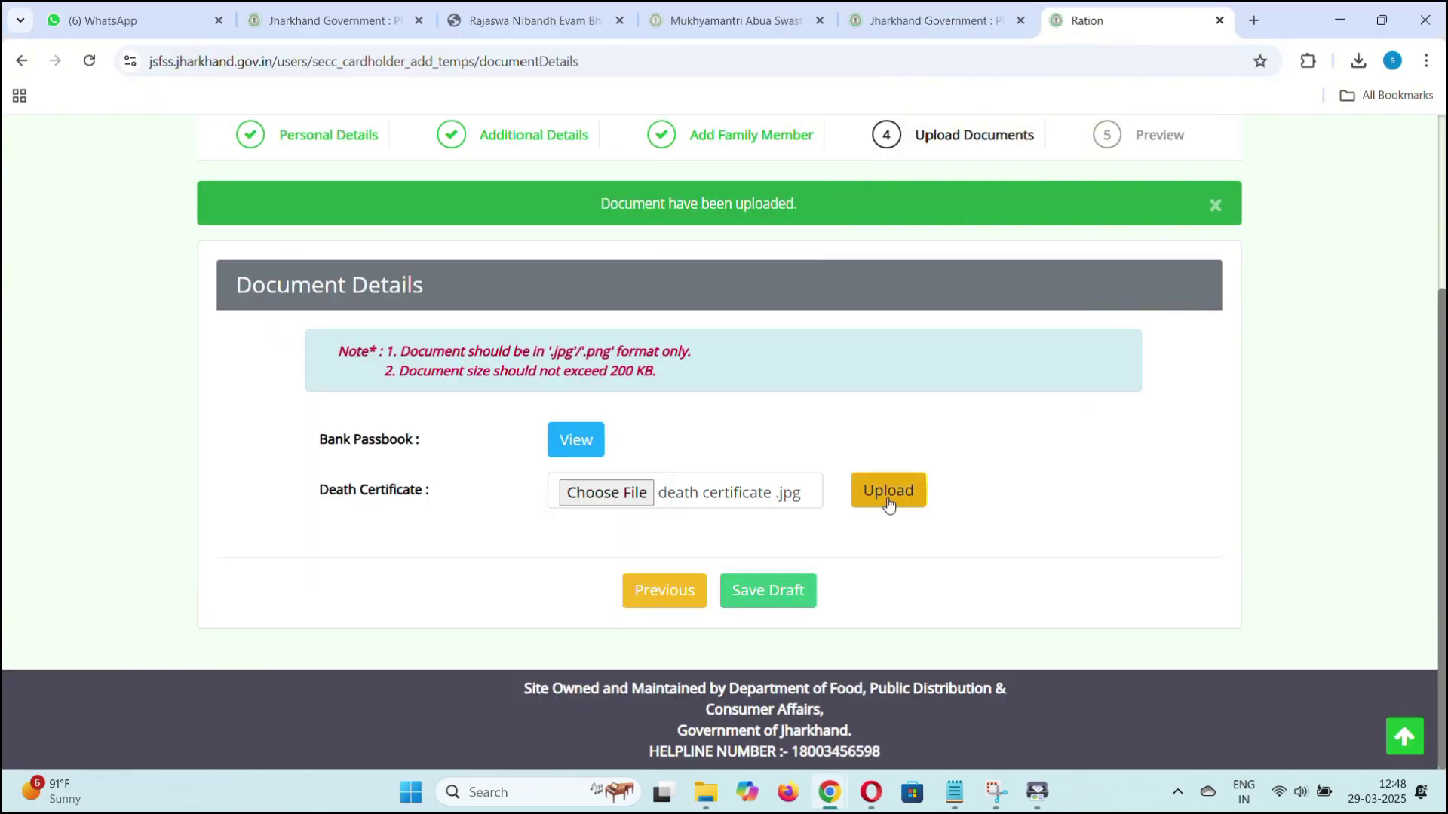
# Upload the resized 182 KB death certificate, then save the draft to reach the 100% Preview page.
pyautogui.click(882, 491)
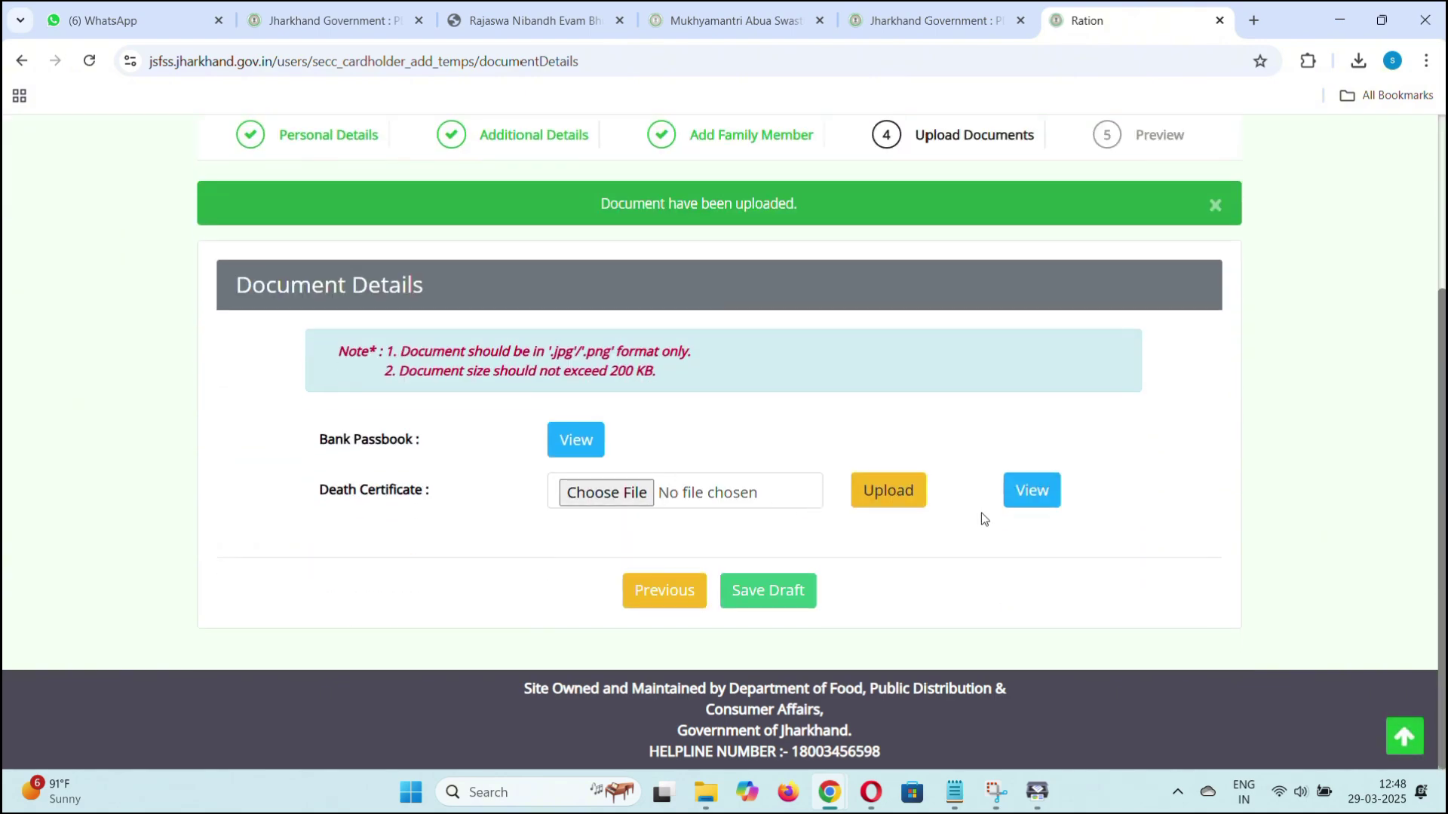
pyautogui.click(765, 590)
pyautogui.scroll(-10, 819, 491)
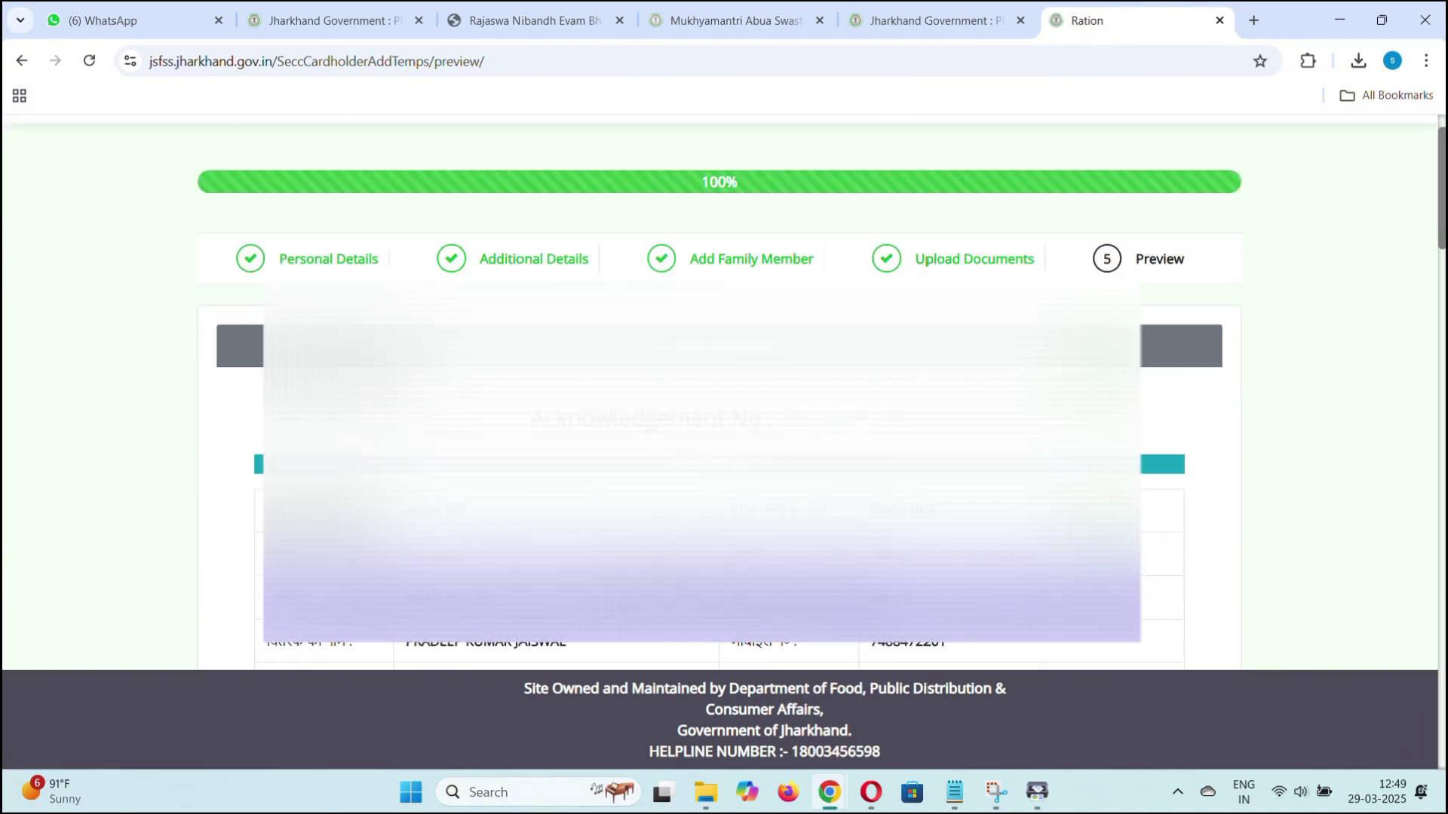